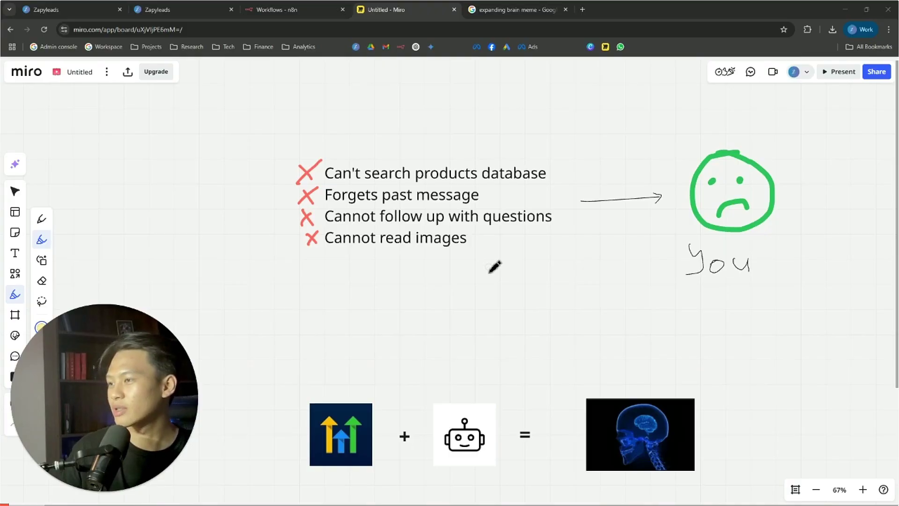
- Underline the four listed chatbot drawbacks with the yellow highlighter and circle the sad face labelled You
left_click_drag(330, 187, 534, 174)
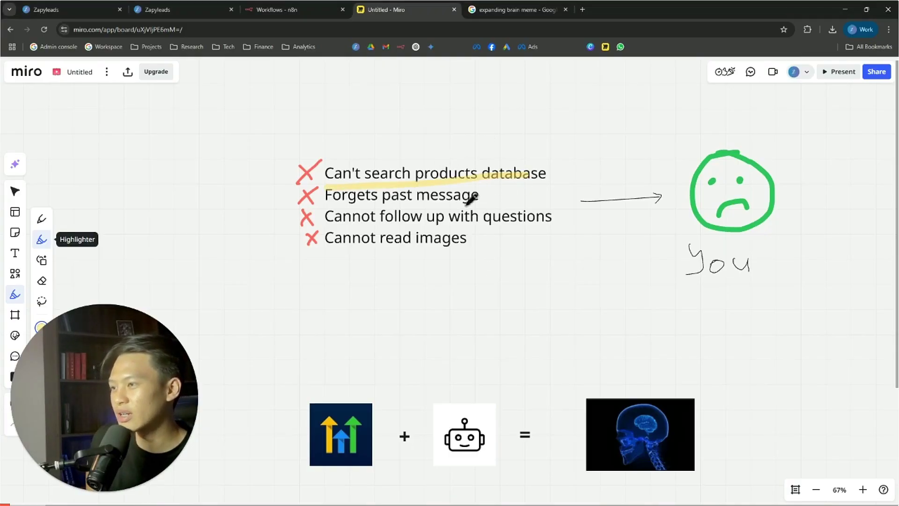
left_click_drag(330, 206, 479, 201)
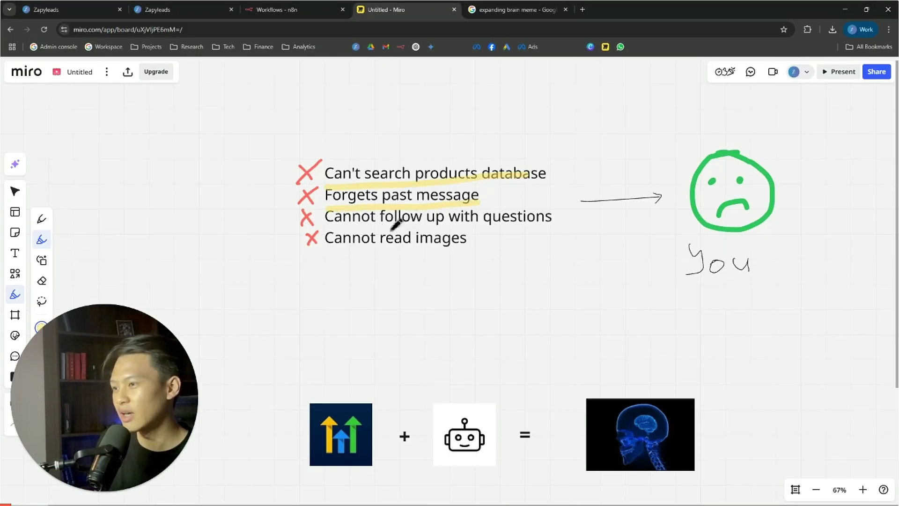
left_click_drag(327, 231, 530, 228)
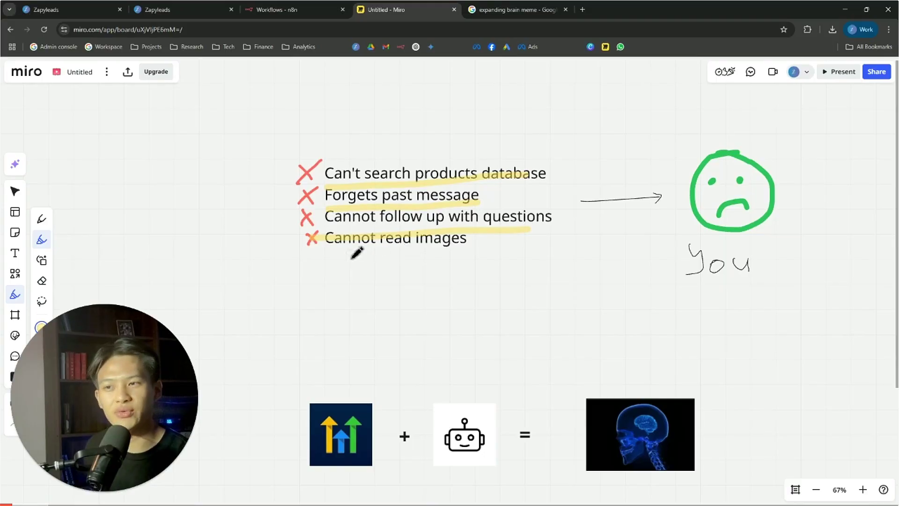
left_click_drag(352, 255, 438, 253)
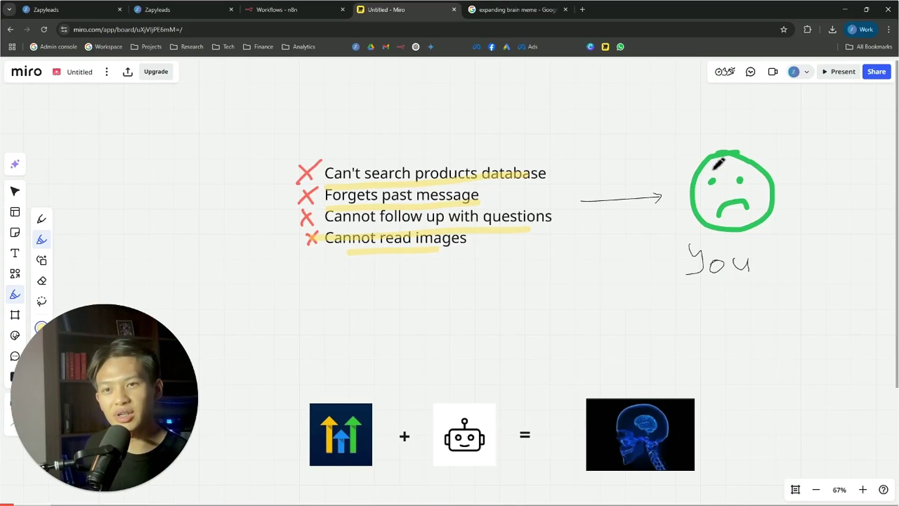
mouse_move(773, 140)
left_mouse_down()
mouse_move(702, 137)
mouse_move(637, 270)
mouse_move(789, 294)
mouse_move(838, 177)
mouse_move(749, 145)
left_mouse_up()
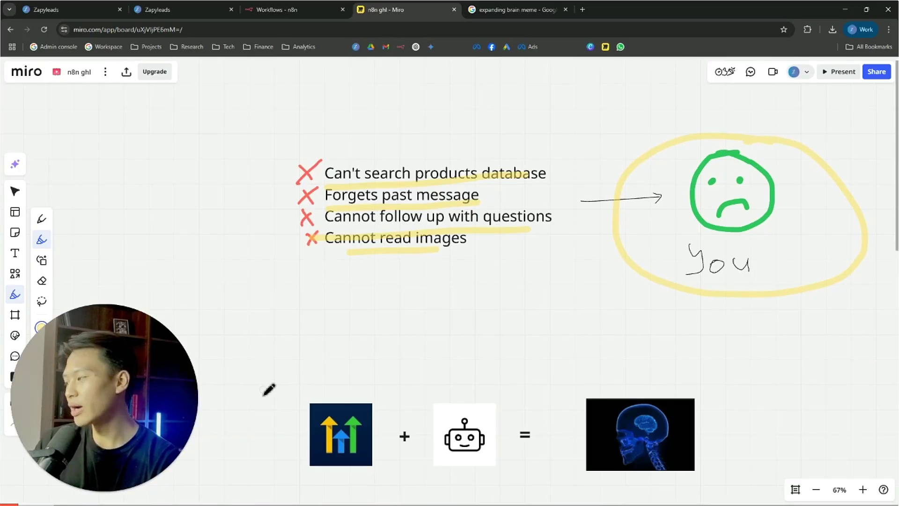
- Highlight beneath the arrows logo and the robot icon in the first equation of the board
scroll(264, 395, "down", 2)
left_click_drag(309, 384, 371, 386)
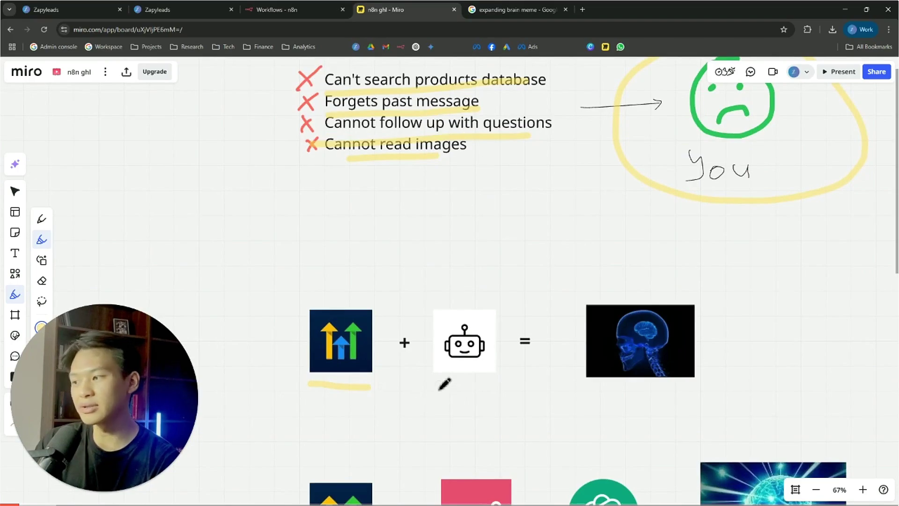
left_click_drag(439, 387, 484, 387)
- Highlight beneath the n8n logo and the ChatGPT logo in the second equation of the board
scroll(525, 377, "down", 1)
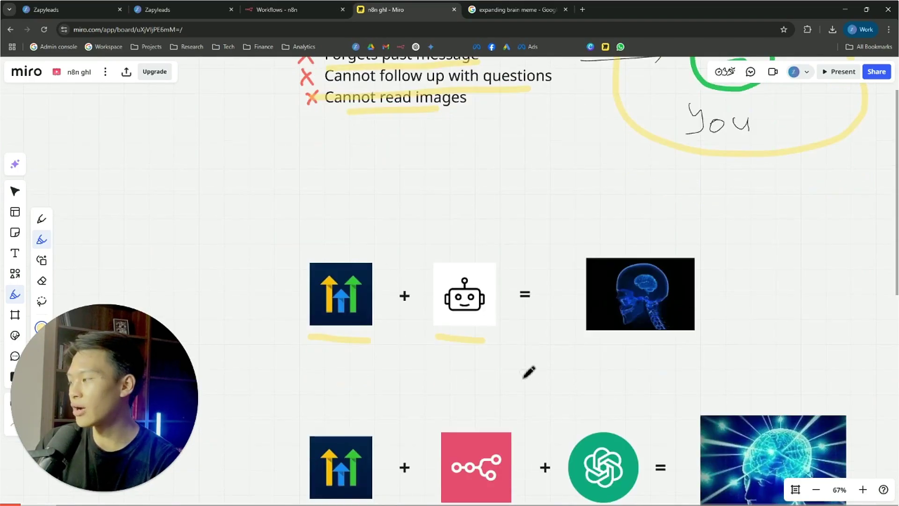
scroll(528, 373, "down", 1)
scroll(529, 356, "down", 2)
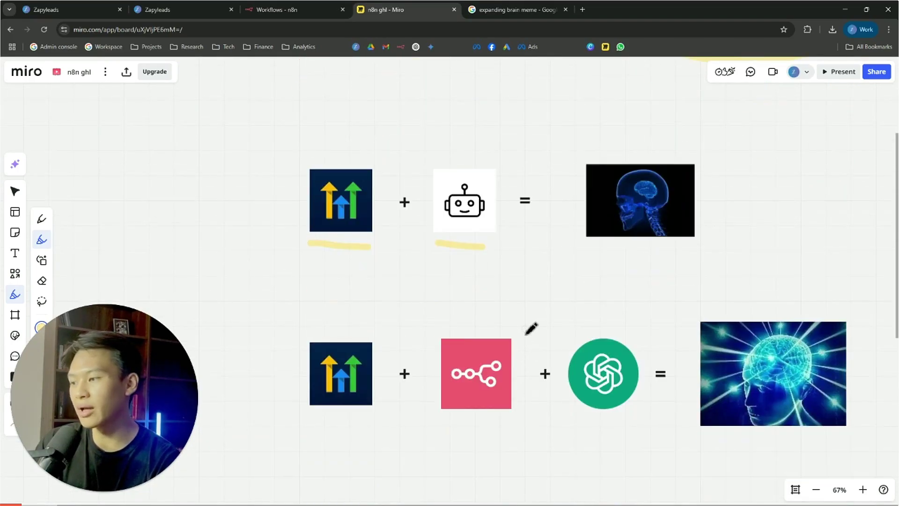
left_click_drag(437, 379, 508, 378)
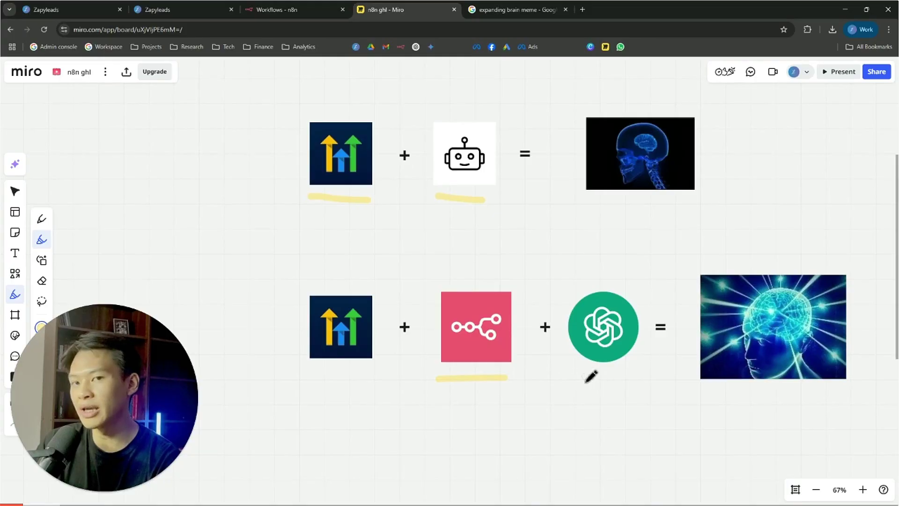
left_click_drag(568, 374, 625, 375)
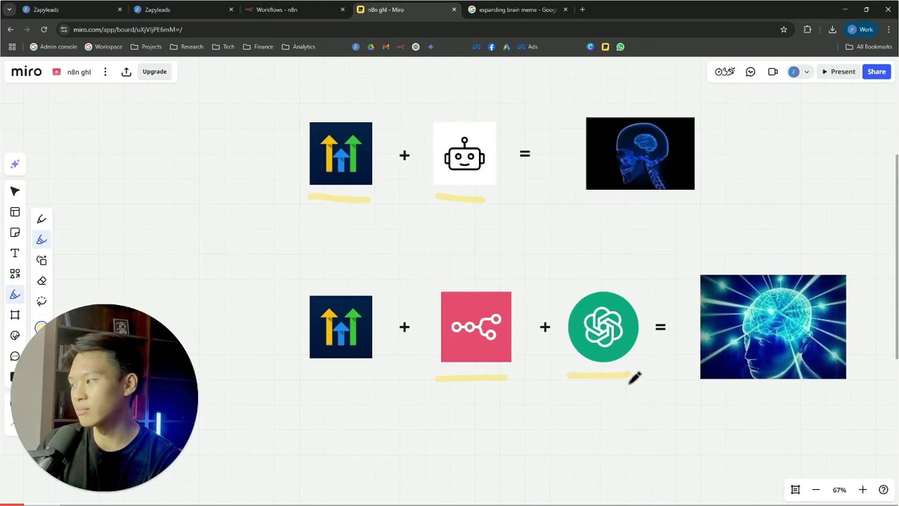
- In the 4X CHEAPER section, underline both per-message prices and the robot icon with the yellow highlighter
scroll(634, 373, "down", 3)
scroll(469, 341, "down", 5)
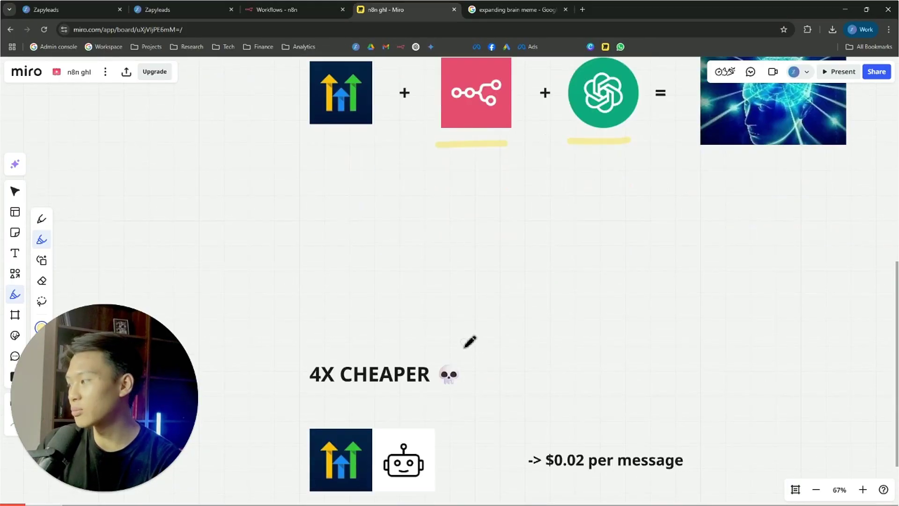
scroll(468, 342, "down", 1)
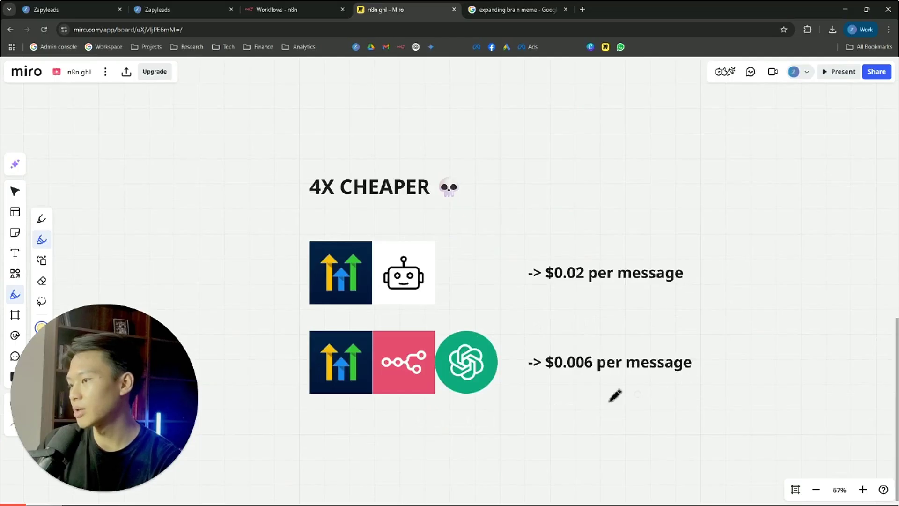
left_click_drag(529, 383, 697, 390)
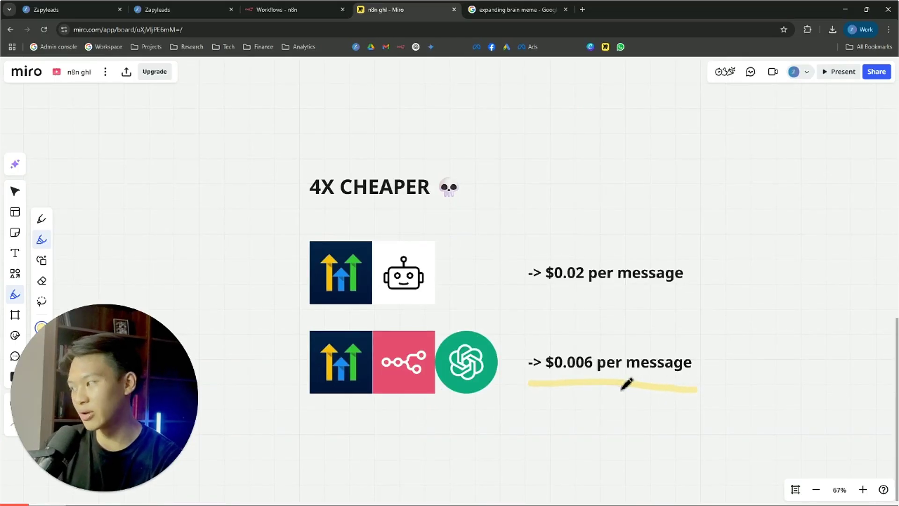
left_click_drag(382, 302, 446, 298)
left_click_drag(525, 290, 704, 289)
scroll(622, 224, "up", 7)
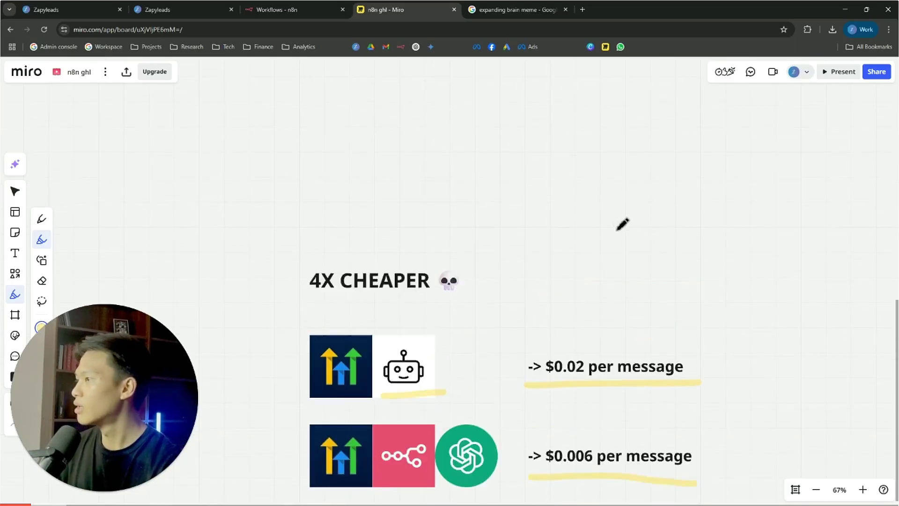
- Switch to Zapyleads, open the WhatsApp n8n Reply workflow and review its Customer Replied (WhatsApp) trigger settings
left_click(146, 11)
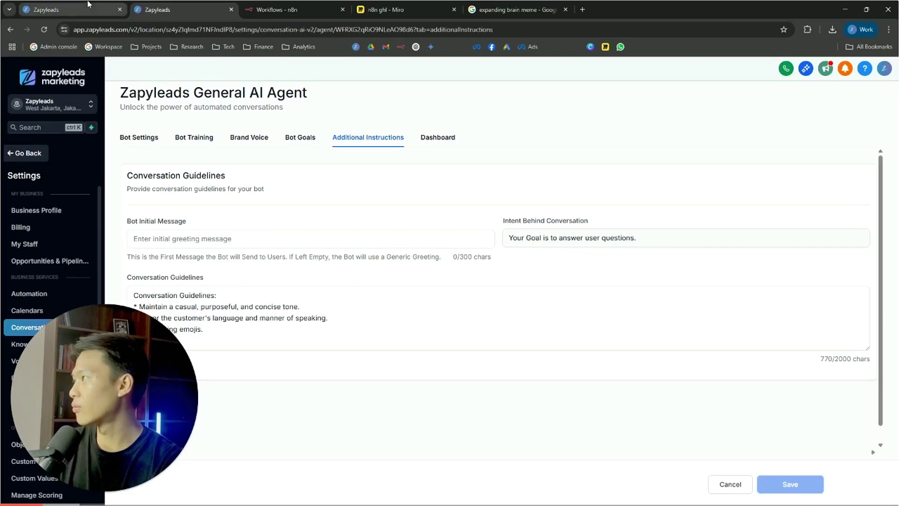
left_click(71, 9)
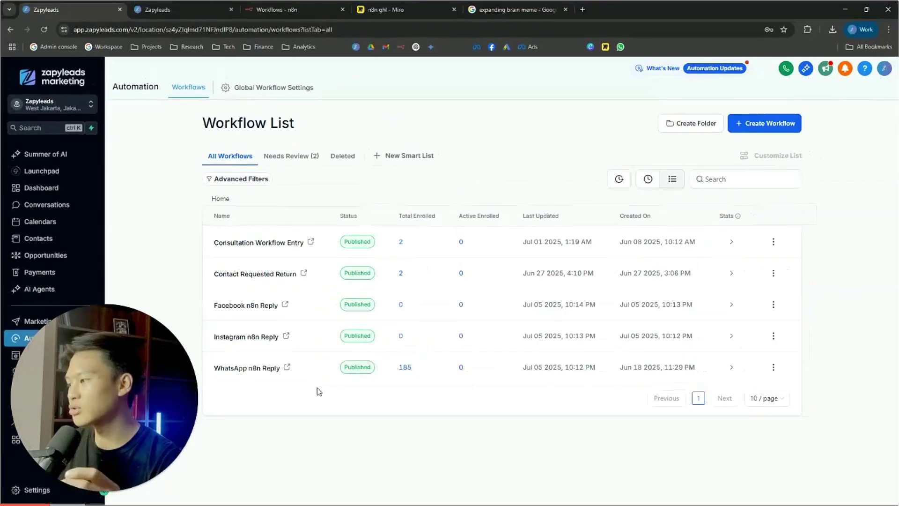
left_click(277, 370)
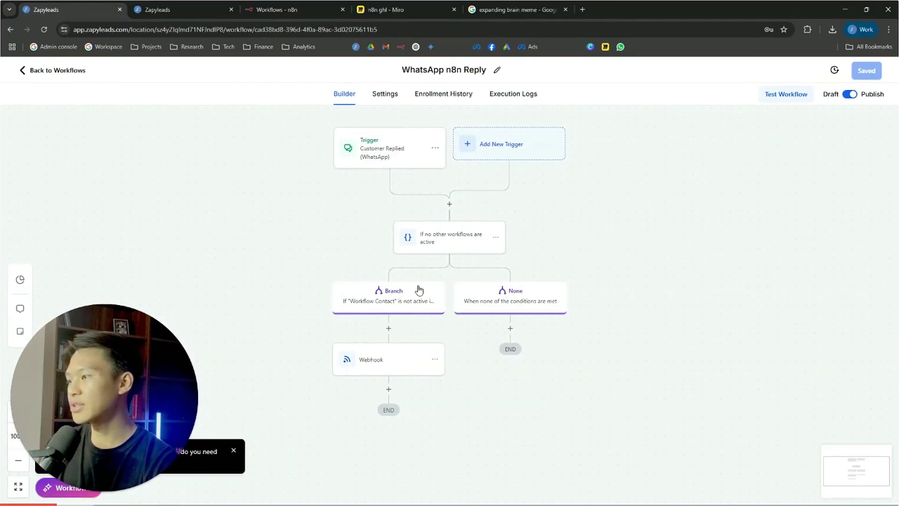
left_click(411, 146)
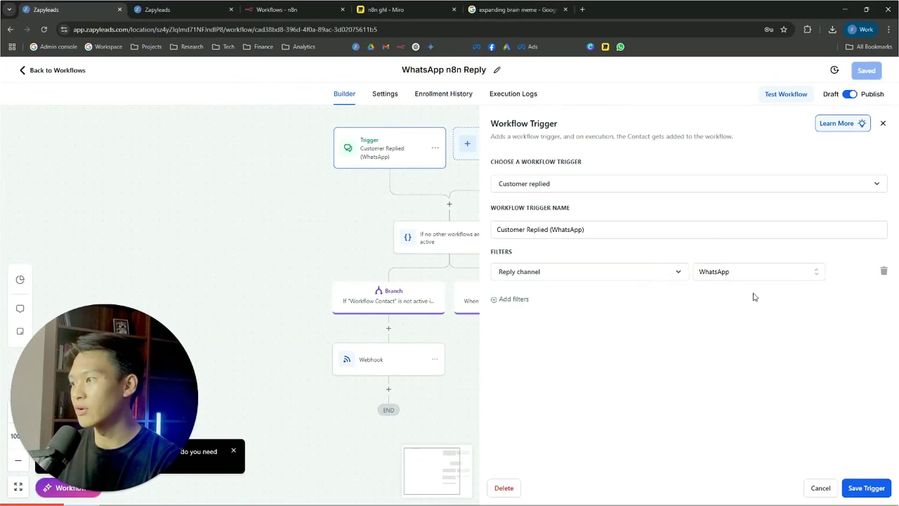
left_click(816, 490)
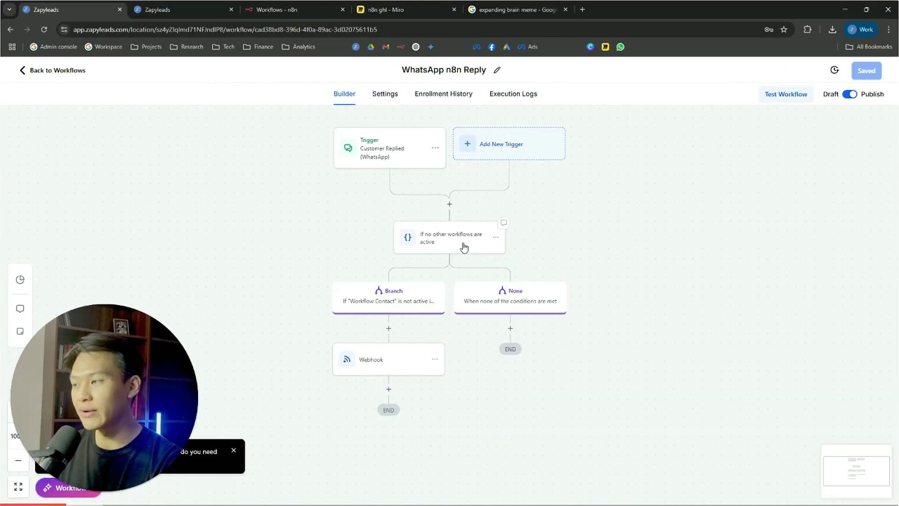
- Examine the "If no other workflows are active" condition and the available options for its branch's condition field
left_click(464, 248)
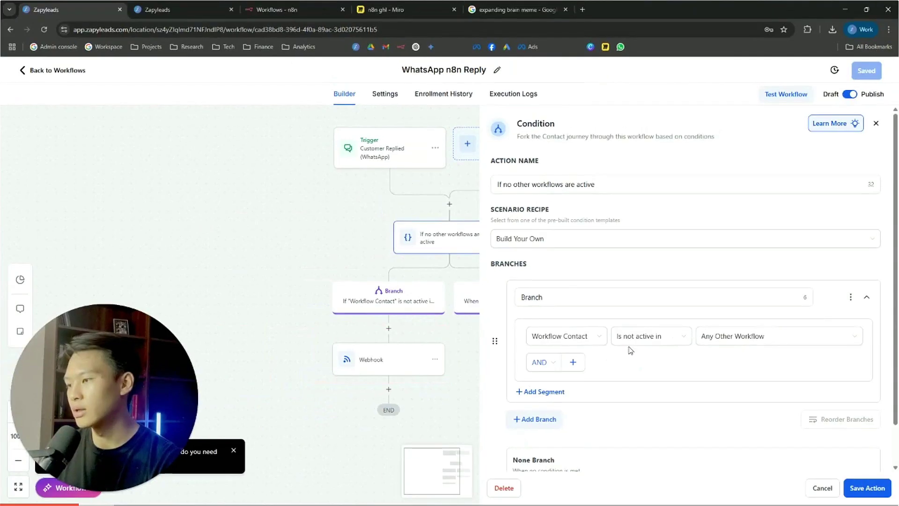
left_click(592, 336)
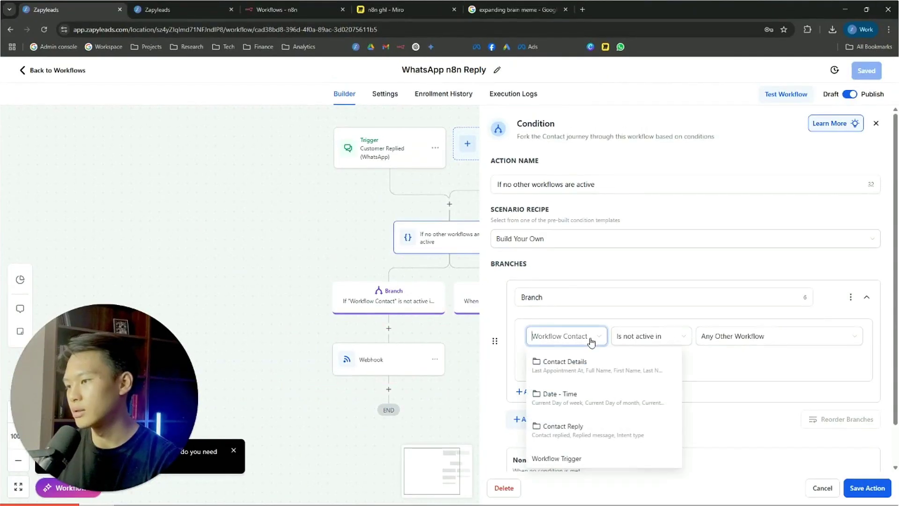
scroll(574, 377, "down", 5)
scroll(582, 374, "down", 6)
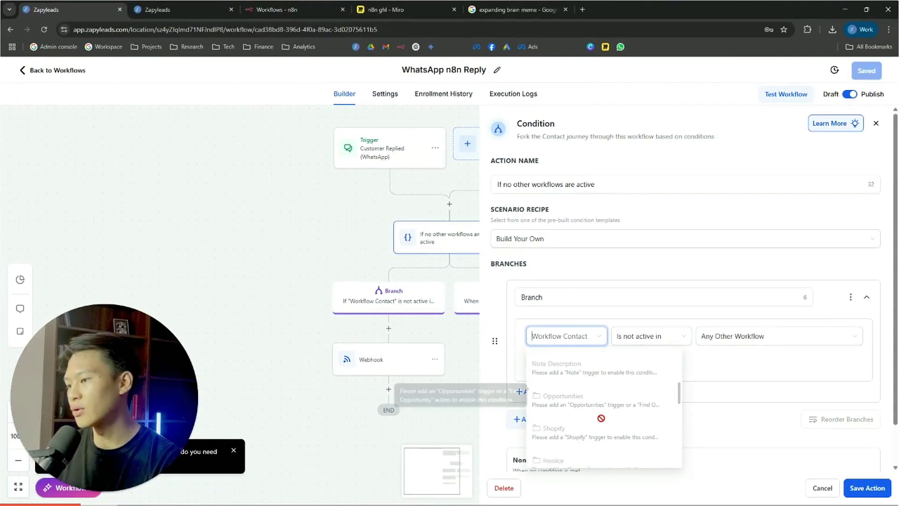
scroll(590, 395, "up", 10)
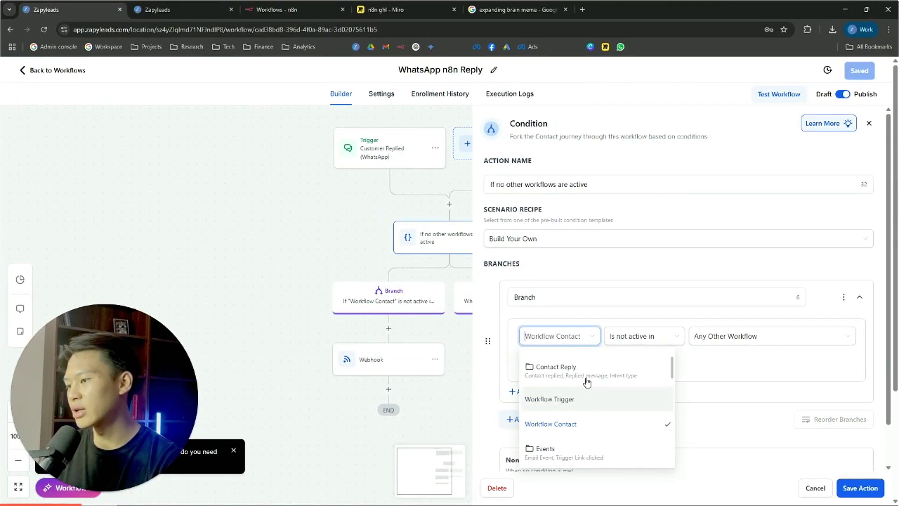
left_click(736, 403)
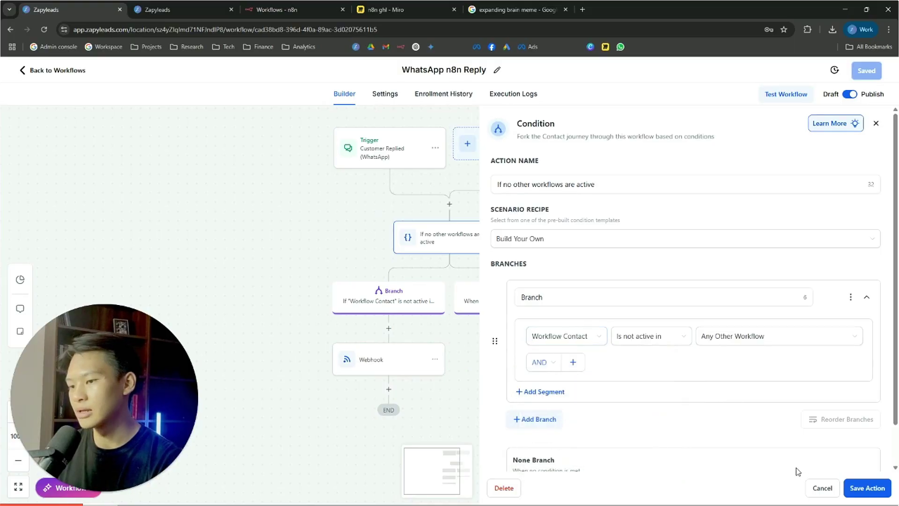
scroll(766, 436, "down", 2)
scroll(767, 435, "up", 2)
left_click(822, 487)
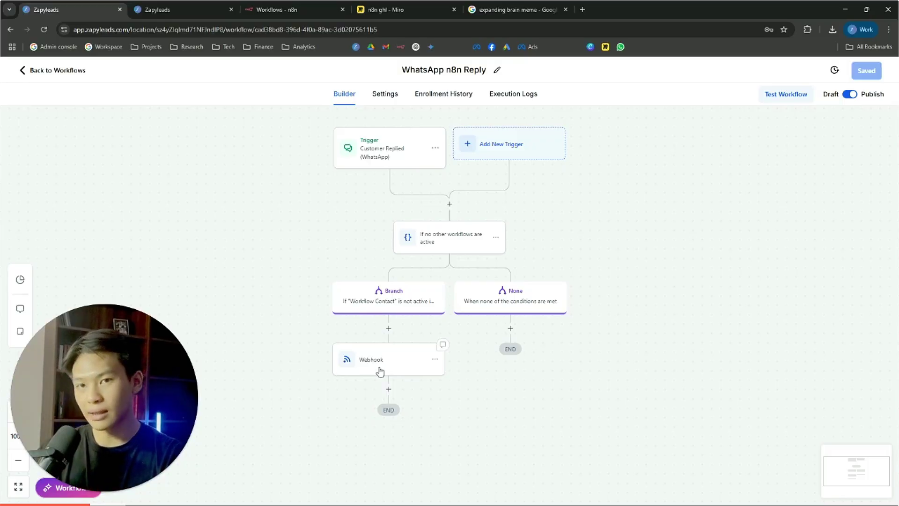
- Preview the Custom Webhook action below the existing Webhook and cross out its settings with a red annotation, without adding it
left_click(388, 390)
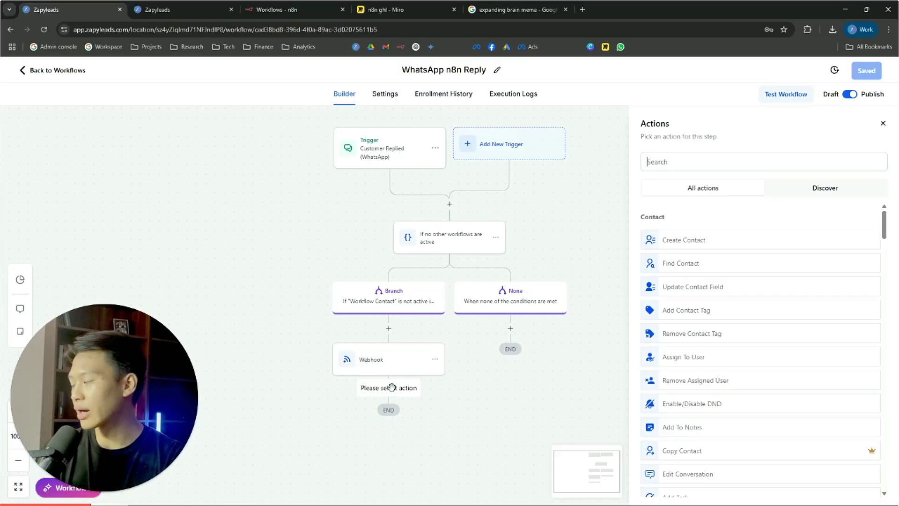
type("custom webhook")
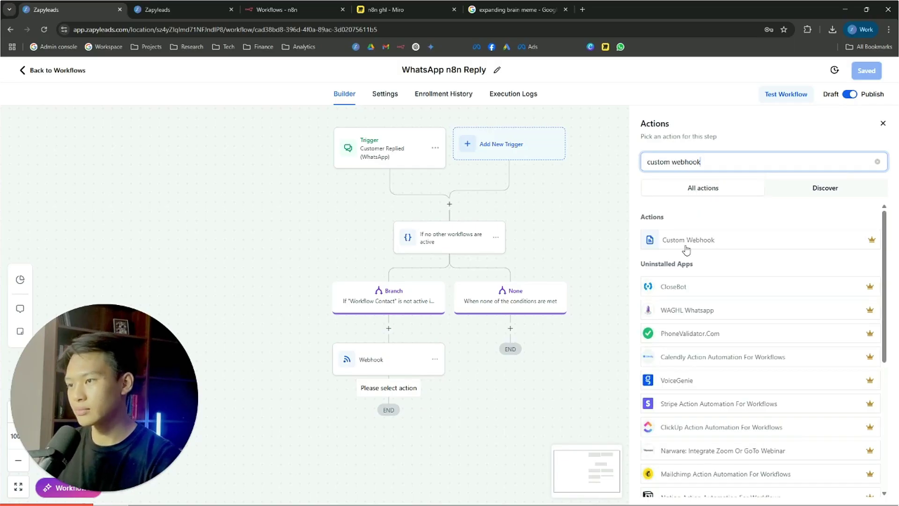
left_click(684, 246)
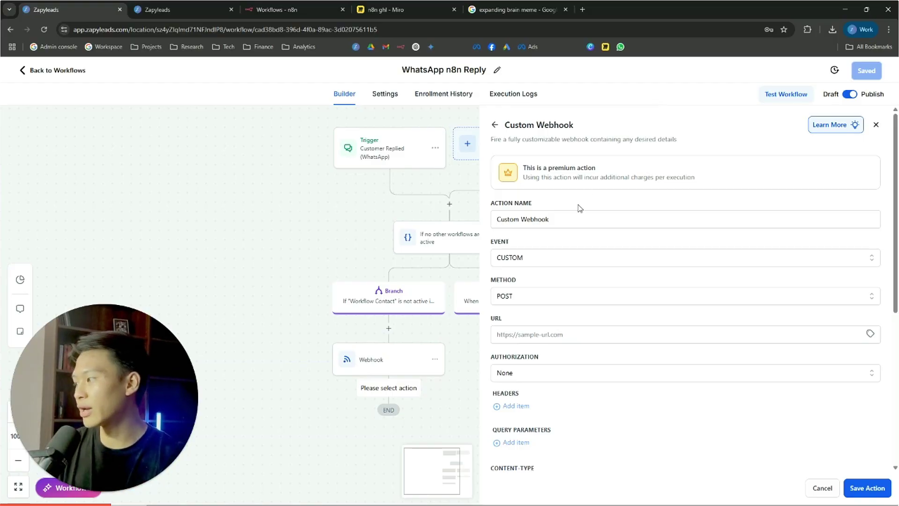
left_click_drag(495, 109, 773, 385)
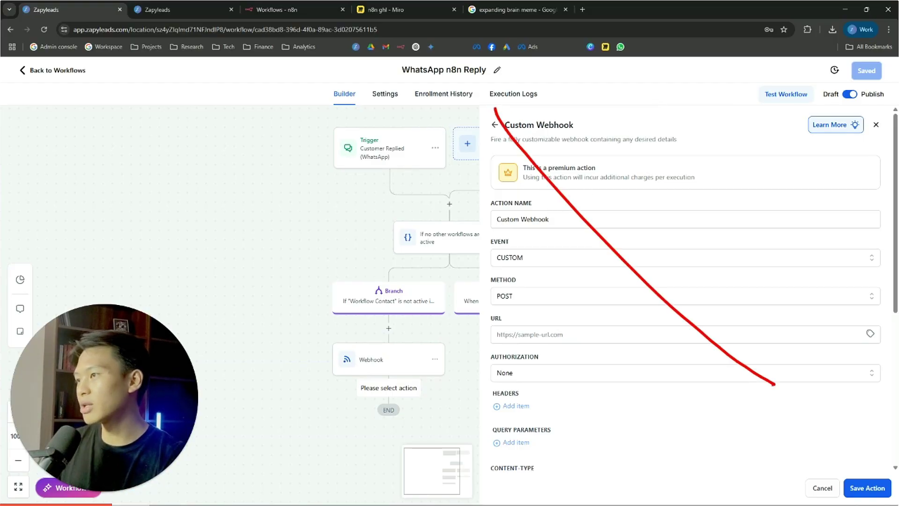
left_click_drag(497, 401, 731, 167)
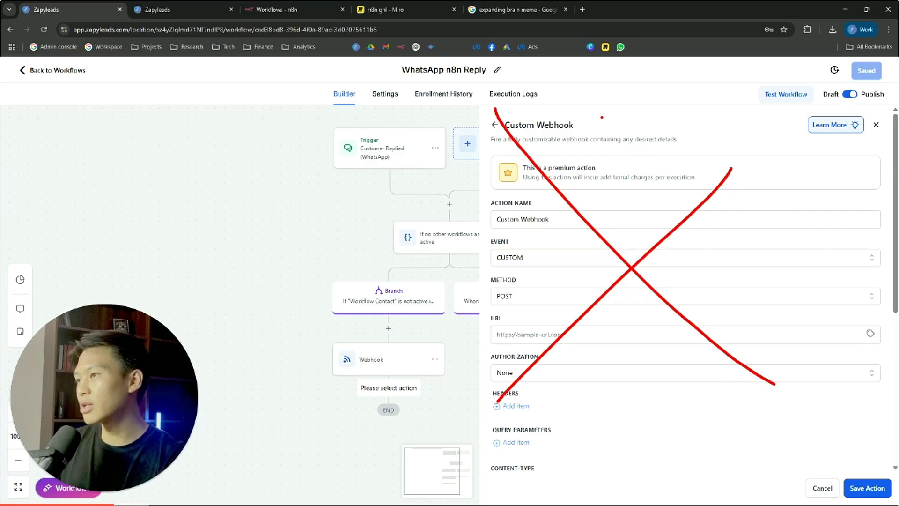
key("Escape")
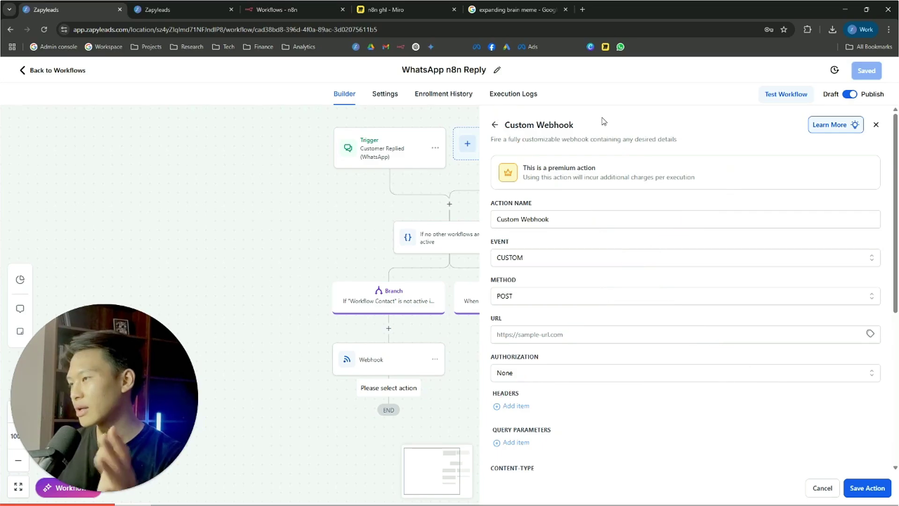
left_click(821, 488)
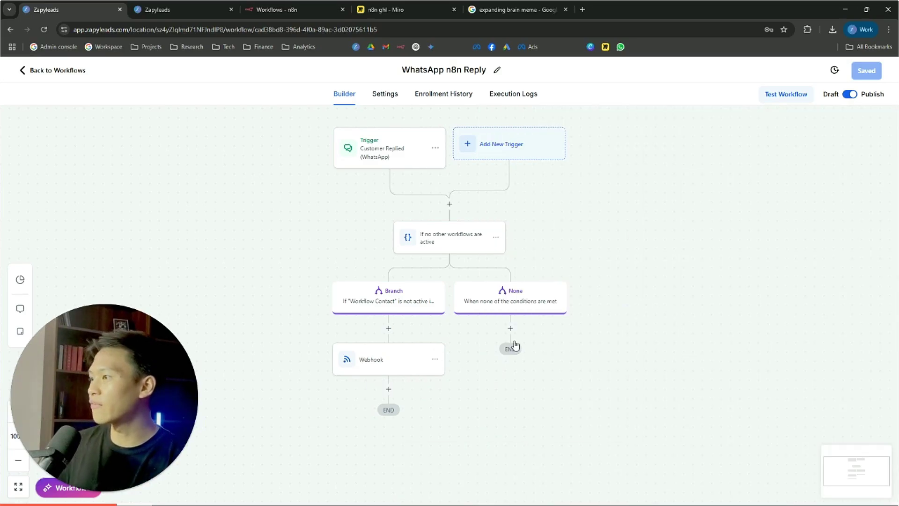
- Mark the existing Webhook action in the workflow with a temporary red rectangle annotation
key("ctrl+1")
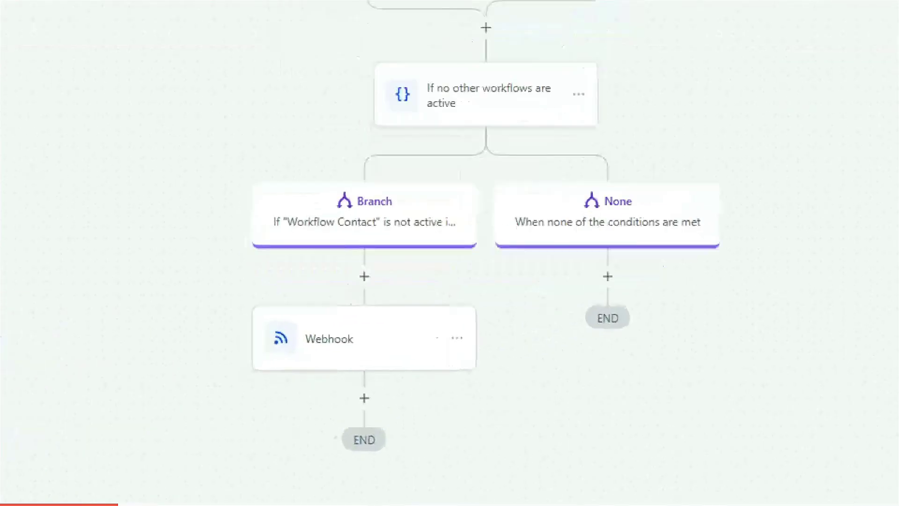
left_click_drag(537, 280, 267, 355)
key("Escape")
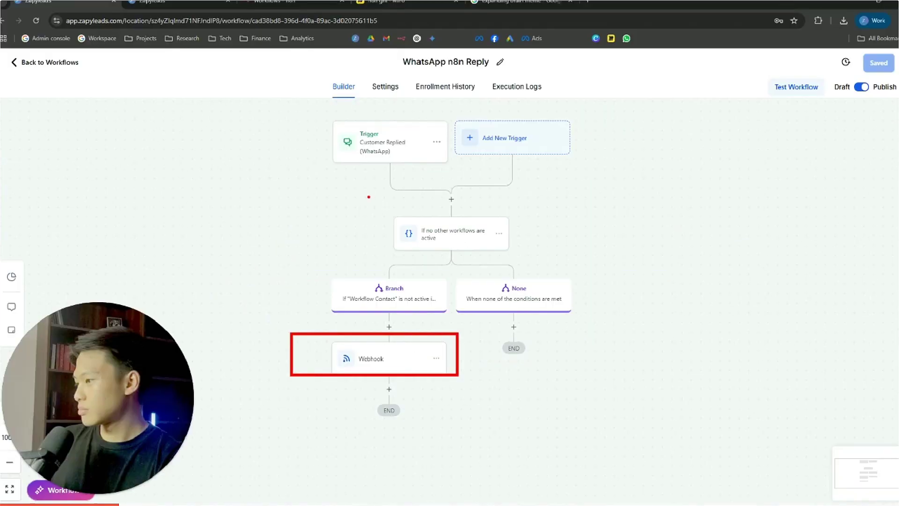
- Switch to n8n, create a new workflow and add a Webhook trigger as its first step
left_click(278, 8)
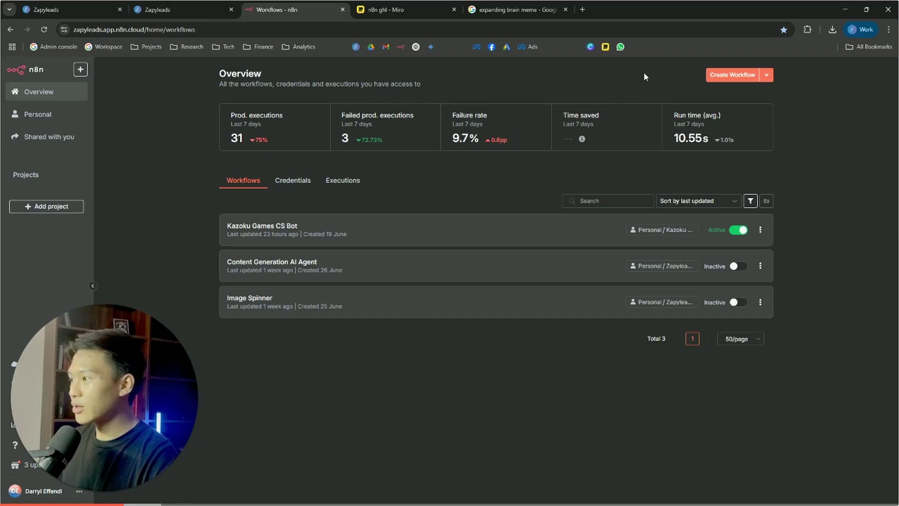
left_click(724, 75)
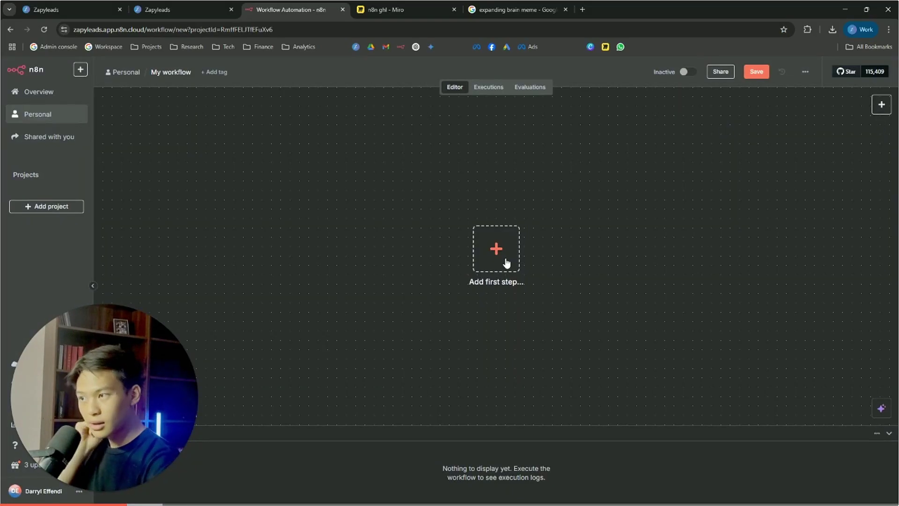
left_click(507, 263)
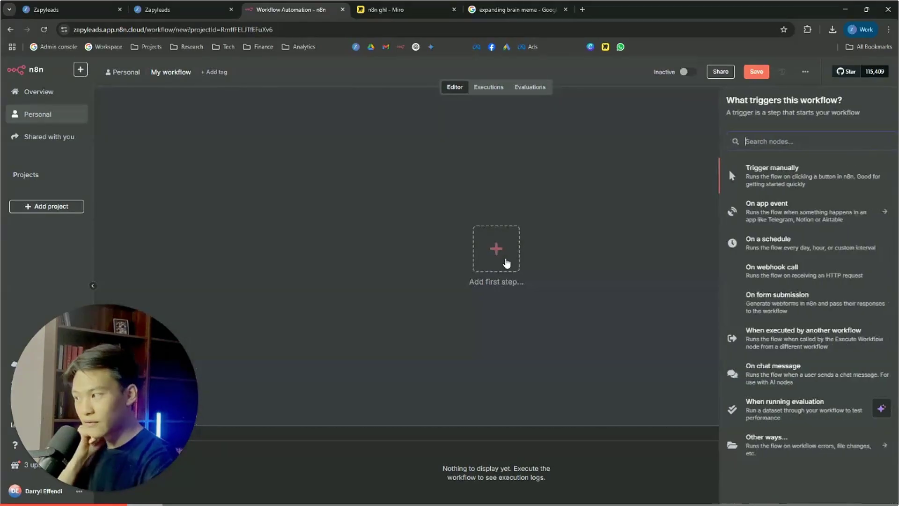
type("webhook")
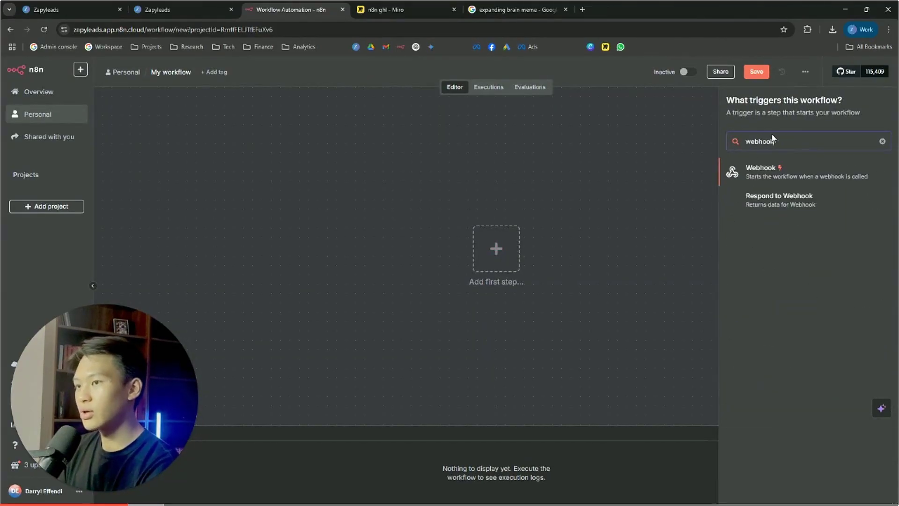
key("Return")
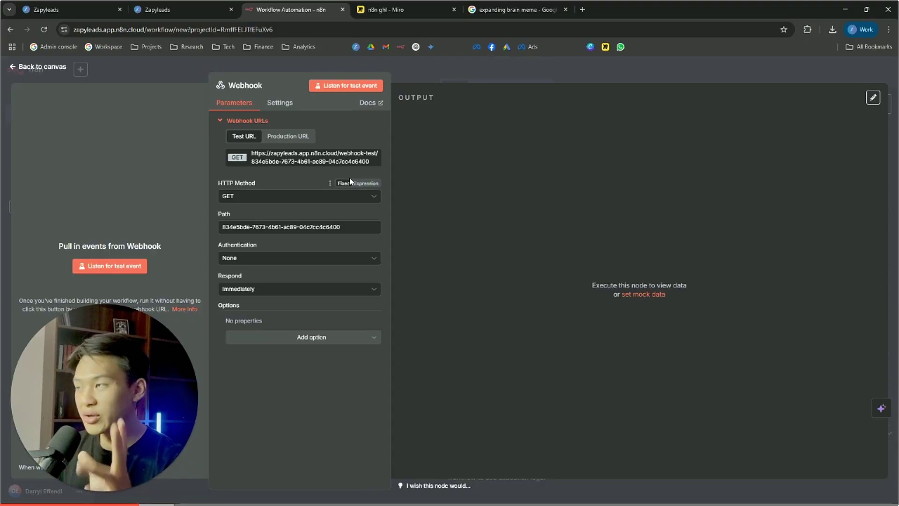
- Glance back at the Zapyleads workflow, return to n8n and set the Webhook node's HTTP method to POST
left_click(115, 12)
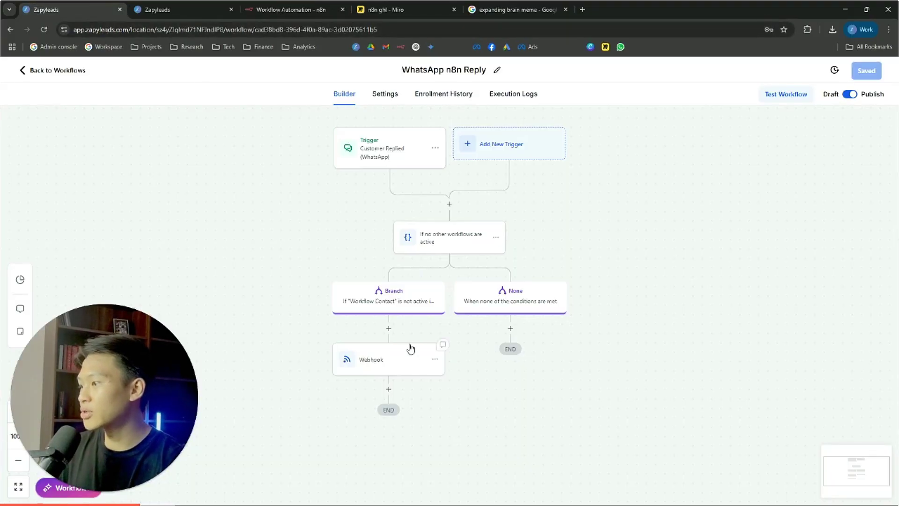
left_click(262, 9)
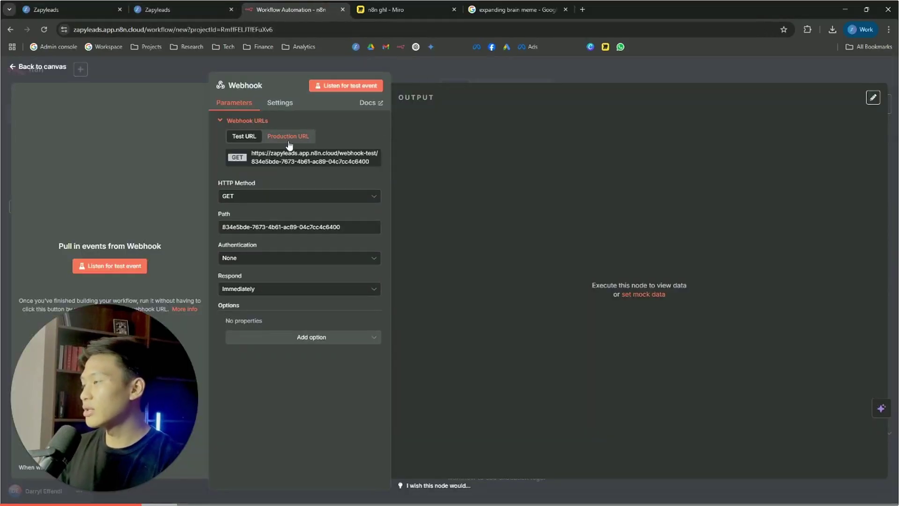
left_click(308, 198)
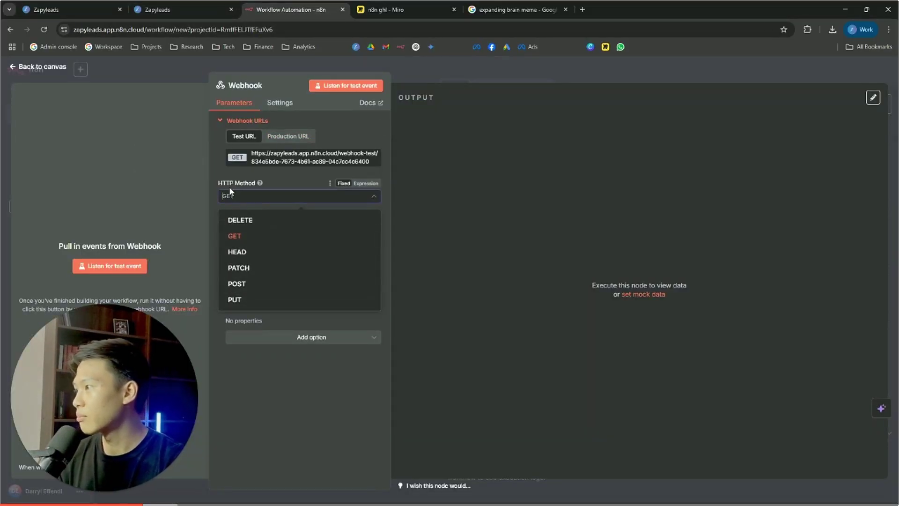
left_click(244, 283)
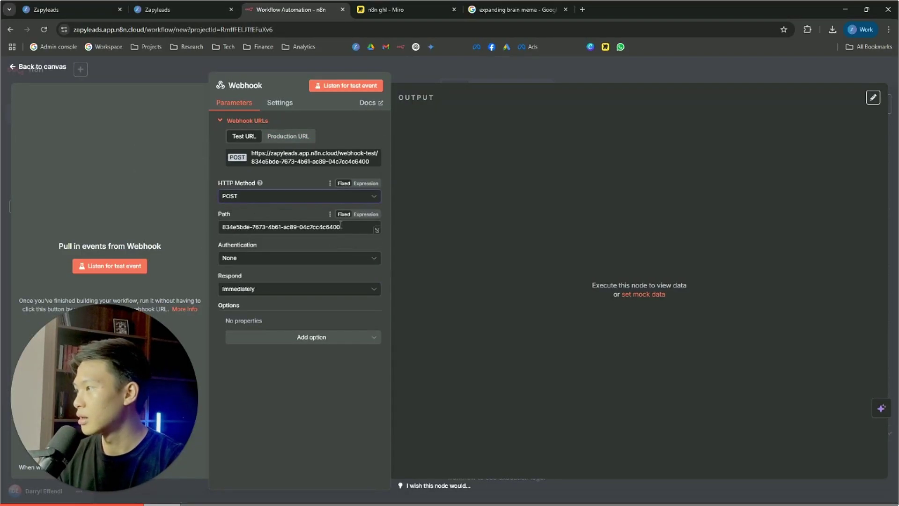
left_click_drag(340, 227, 184, 233)
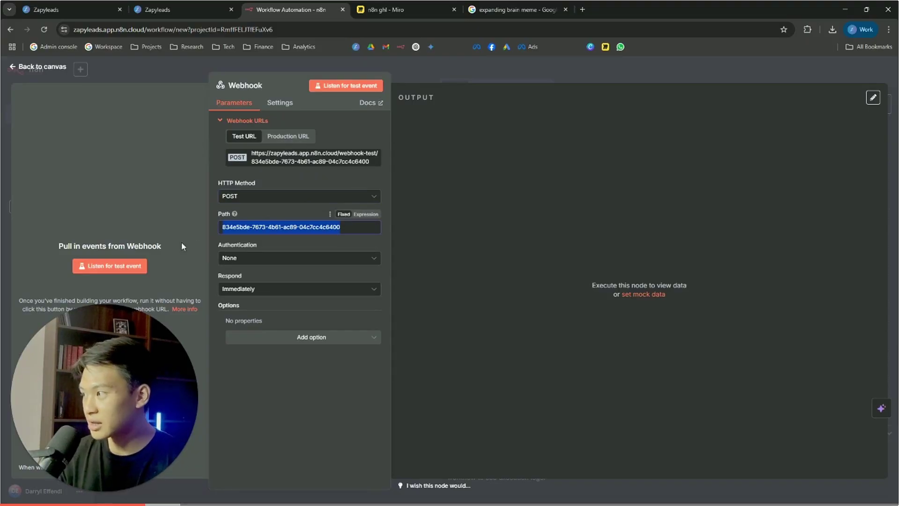
- Set the webhook's authentication to Header Auth and open a new header credential for it
left_click(229, 257)
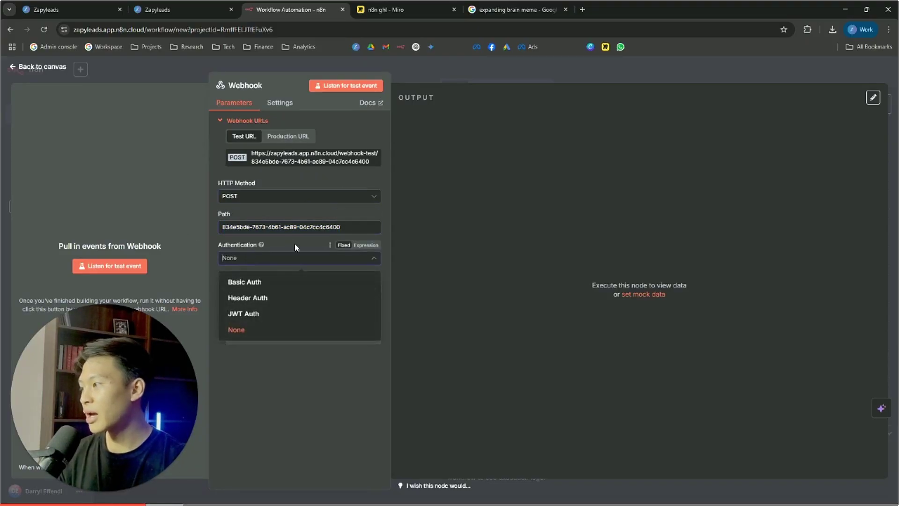
left_click(257, 298)
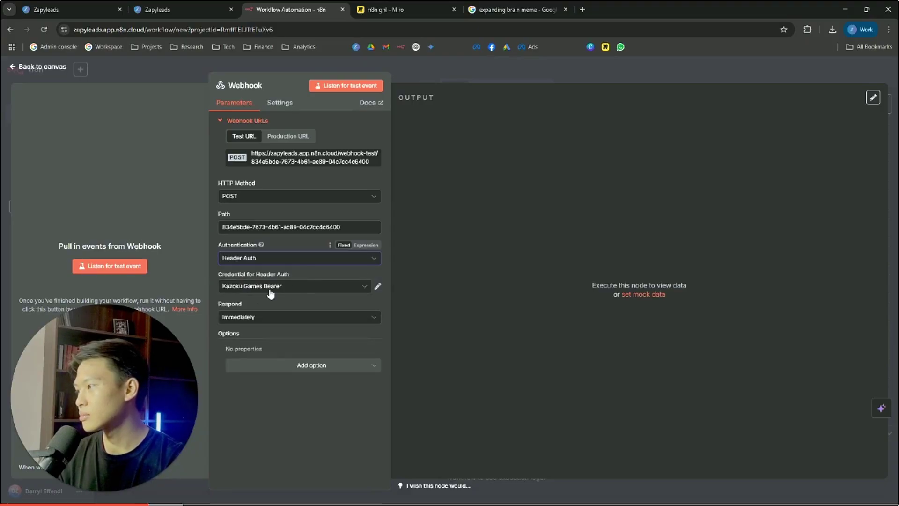
left_click(378, 286)
left_click(714, 107)
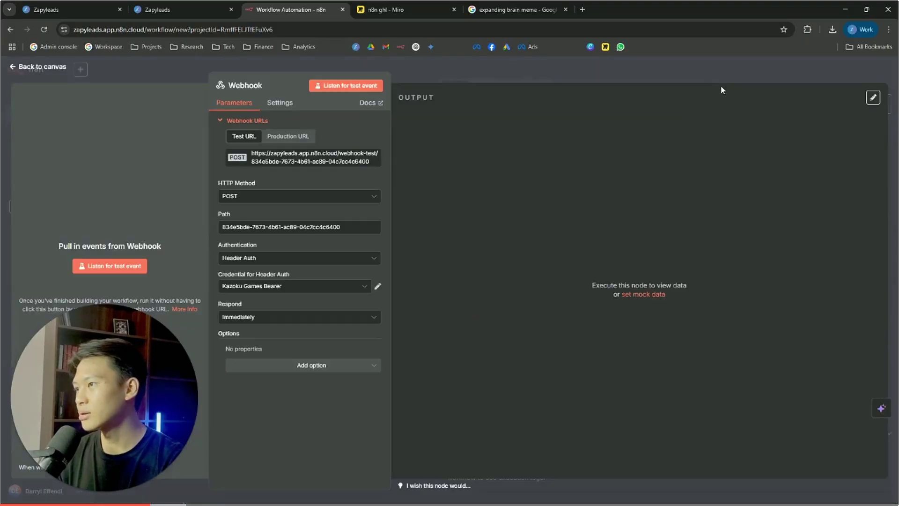
left_click(330, 284)
left_click(298, 332)
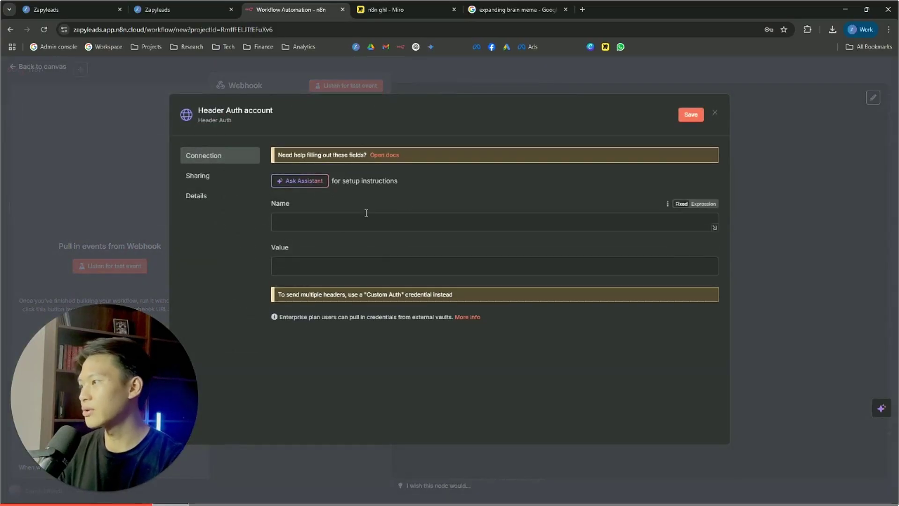
- Search Google for "bearer token generator" in a new tab, open the IT Tools Token generator and copy the generated token
key("ctrl+t")
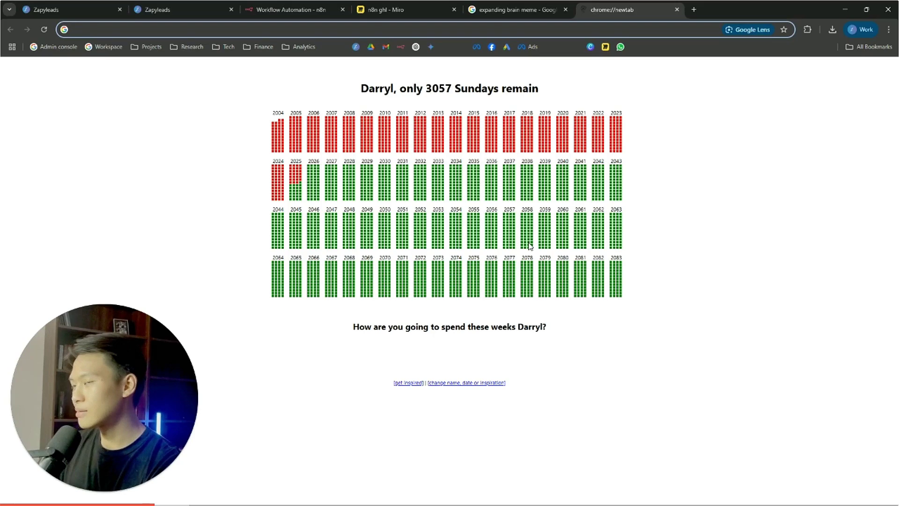
type("bearer token generat")
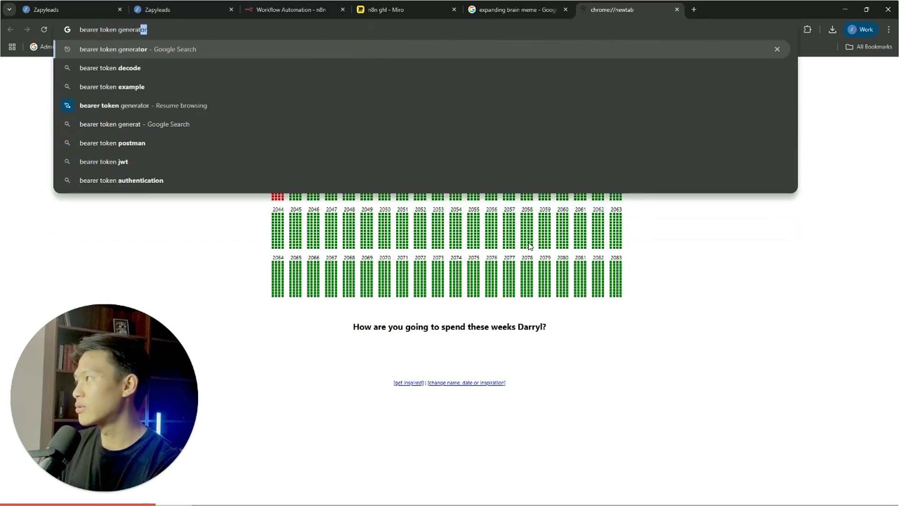
key("Return")
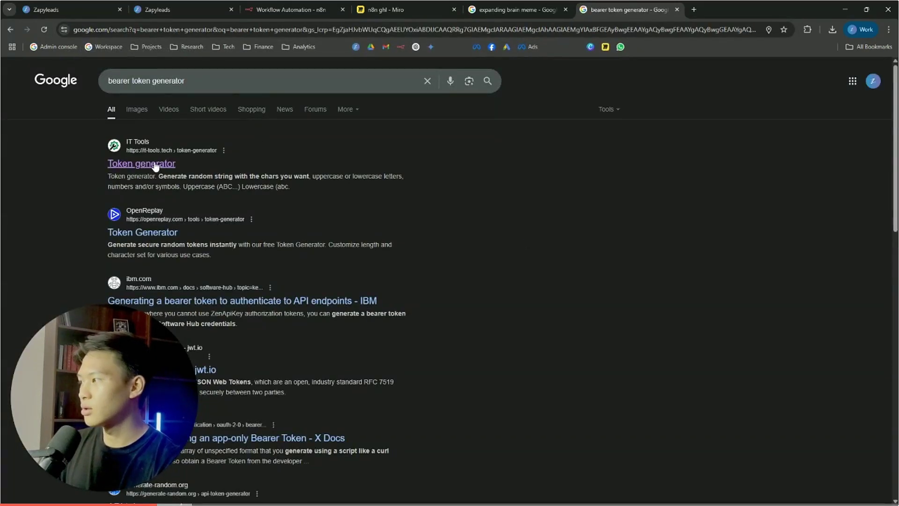
left_click(155, 167)
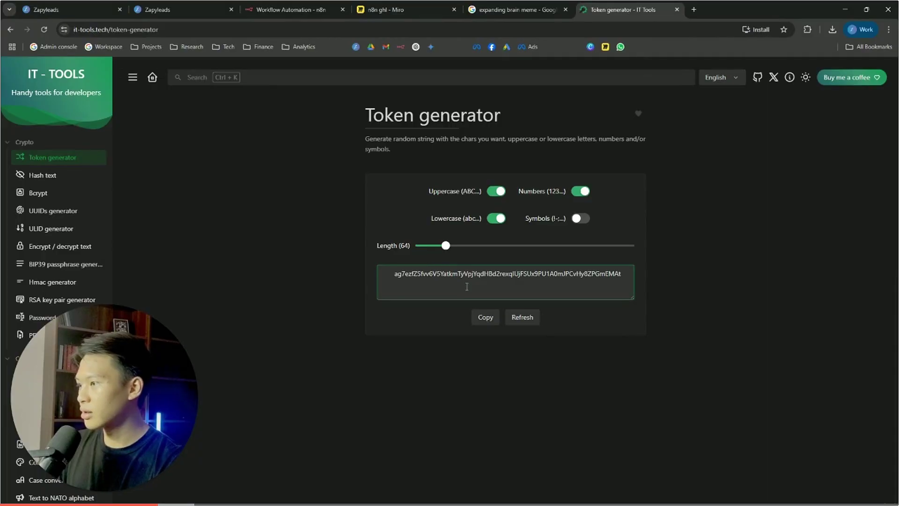
double_click(485, 317)
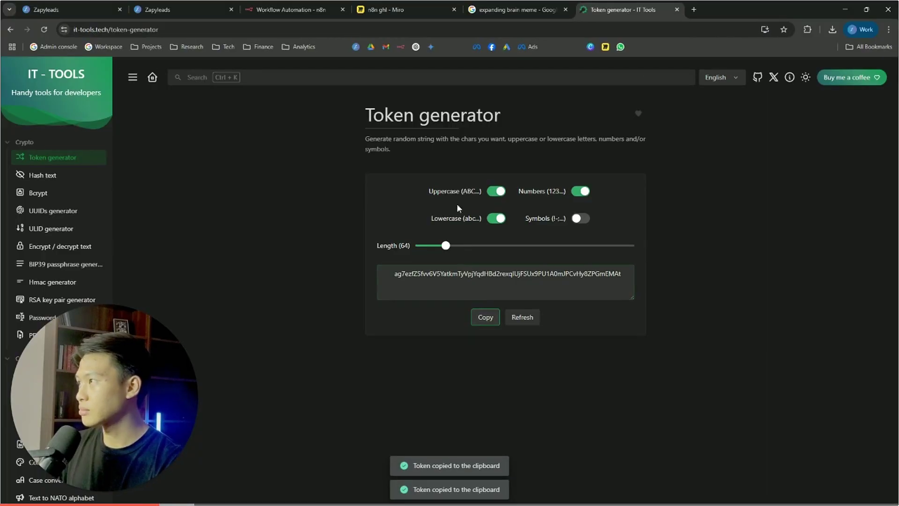
- In a new browser tab's address bar, compose the word Bearer followed by the generated token and copy the whole string
key("ctrl+t")
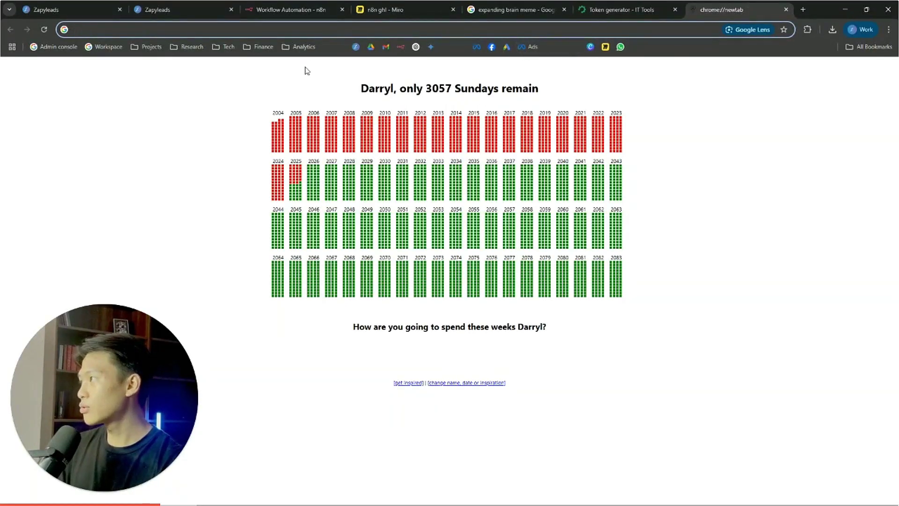
type("Bearer")
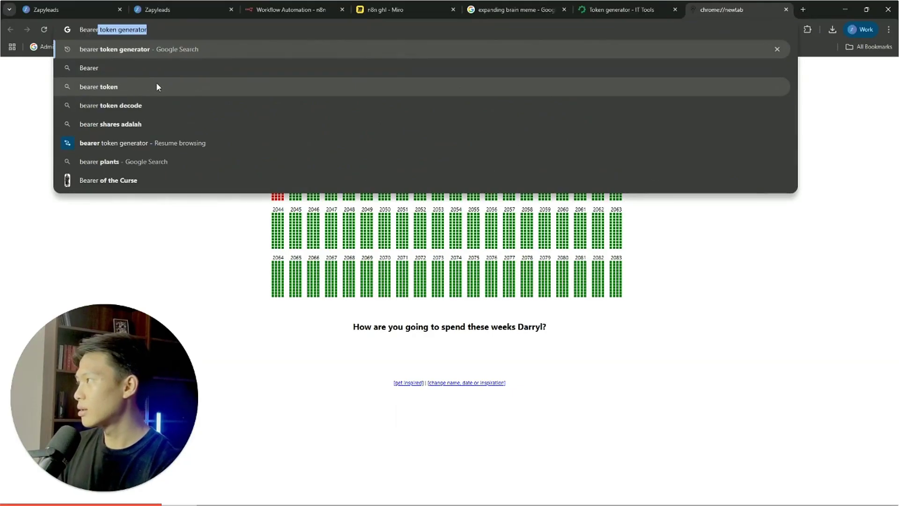
key("ctrl+v")
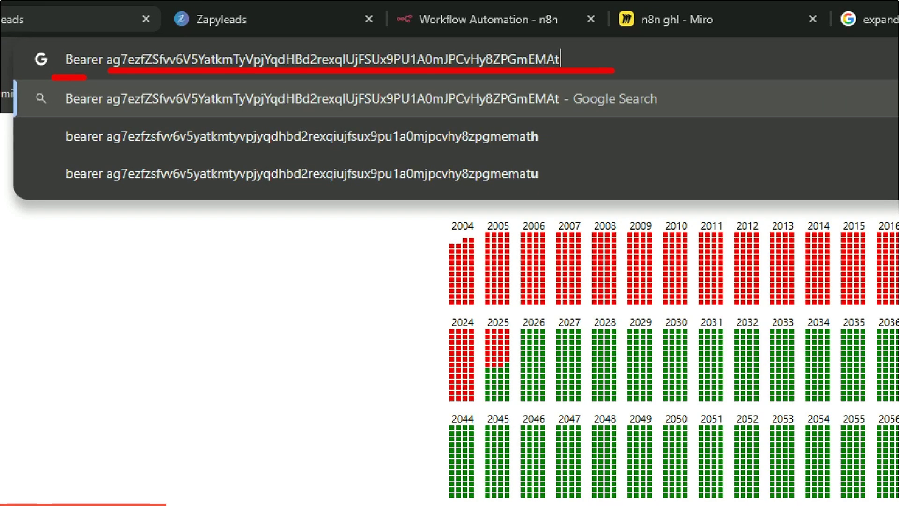
key("Escape")
key("ctrl+a")
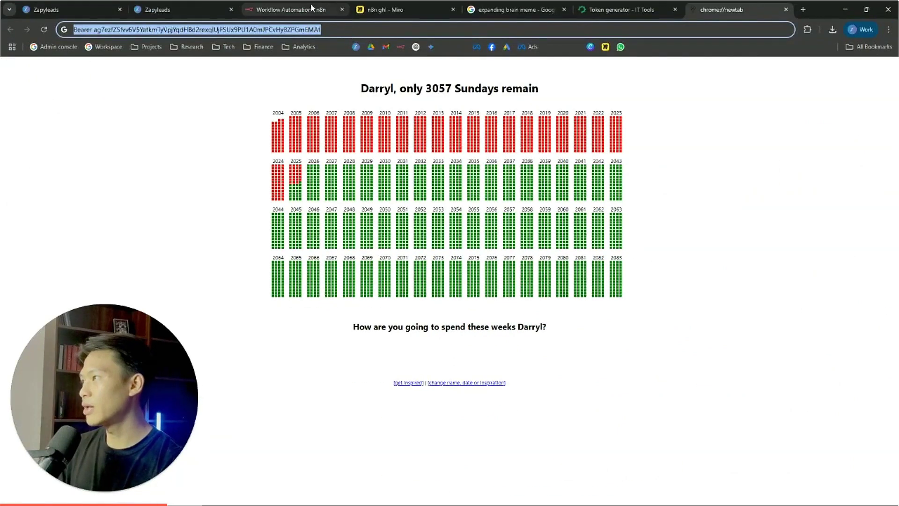
- Return to n8n and paste the bearer token string as the Value of the new Header Auth credential
left_click(287, 5)
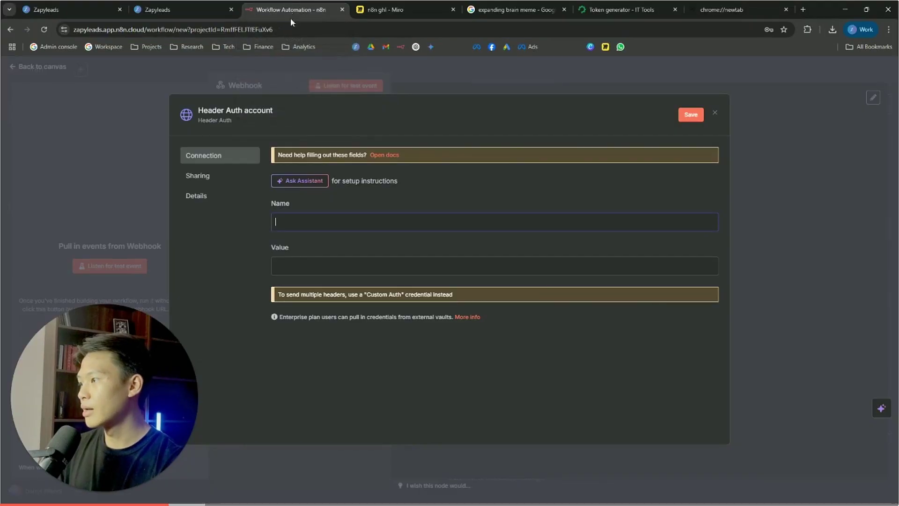
left_click(321, 260)
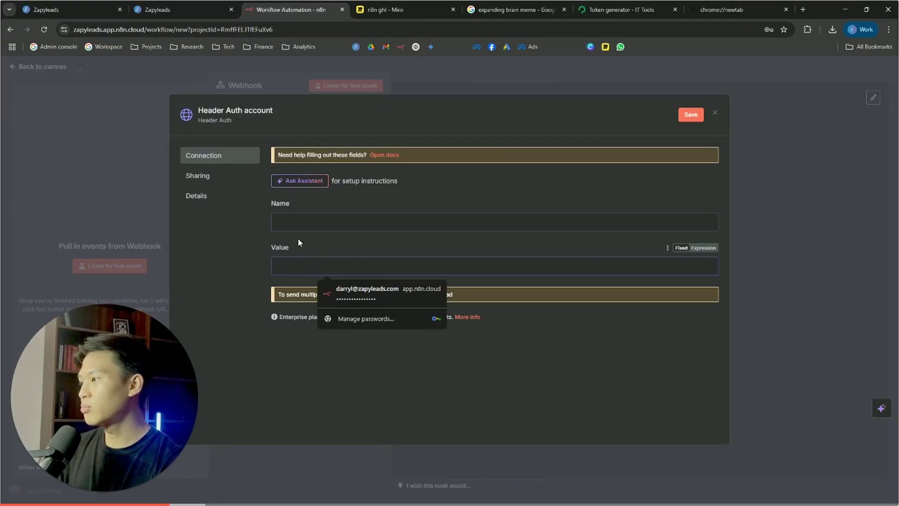
key("ctrl+v")
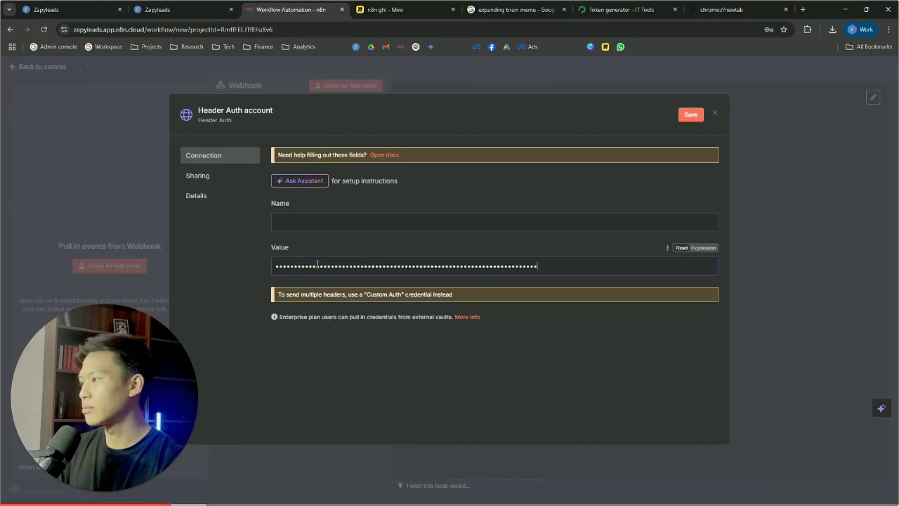
- Enter Authorization as the Header Auth credential's Name and save the credential
left_click(313, 226)
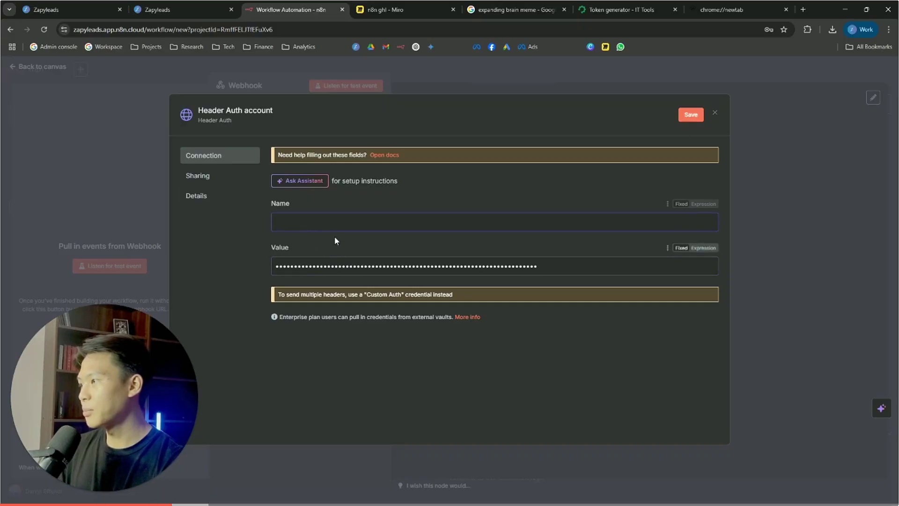
type("Authroz")
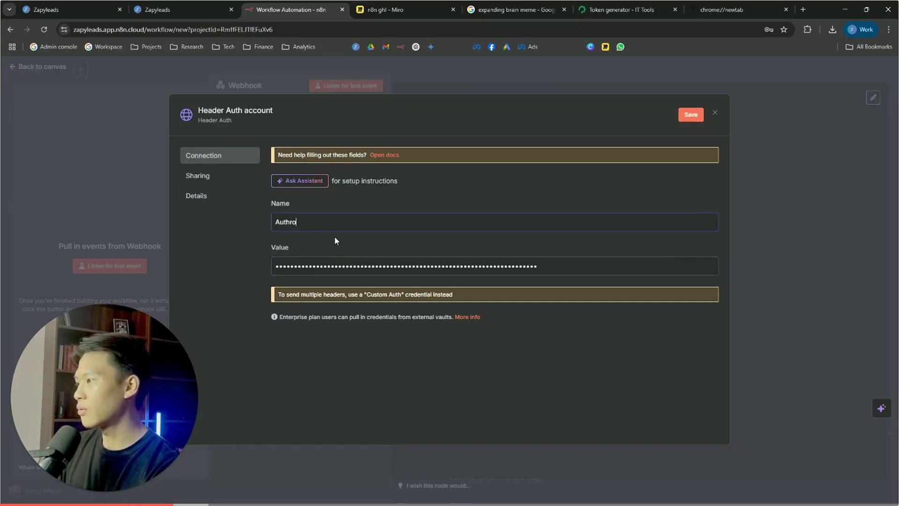
key("BackSpace")
key("BackSpace")
key("BackSpace")
type("orization")
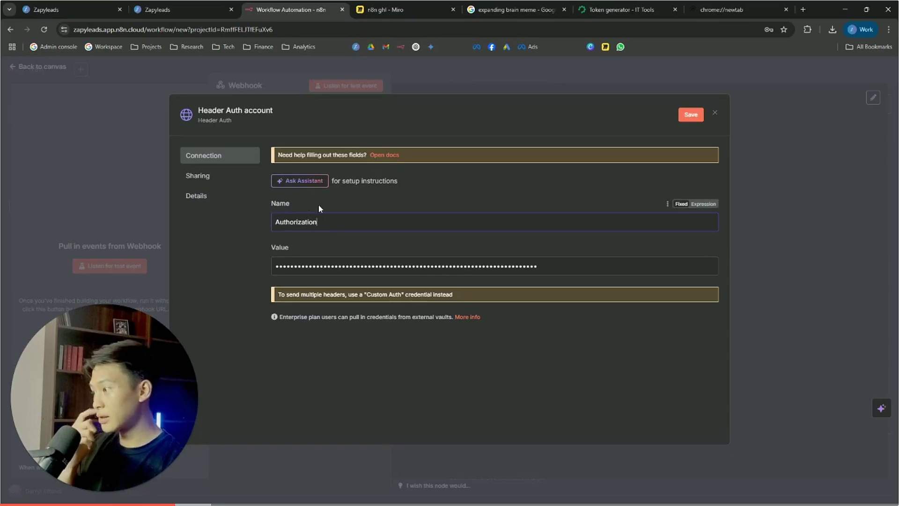
left_click(343, 273)
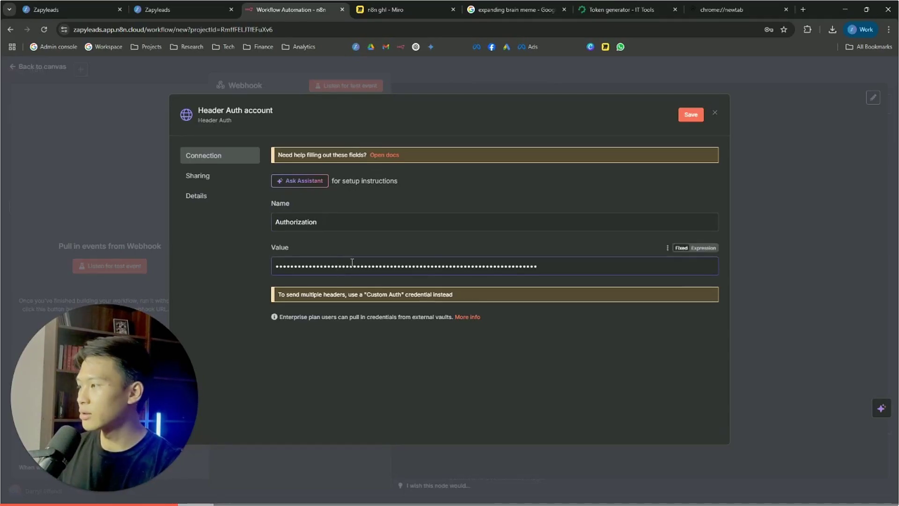
left_click(684, 118)
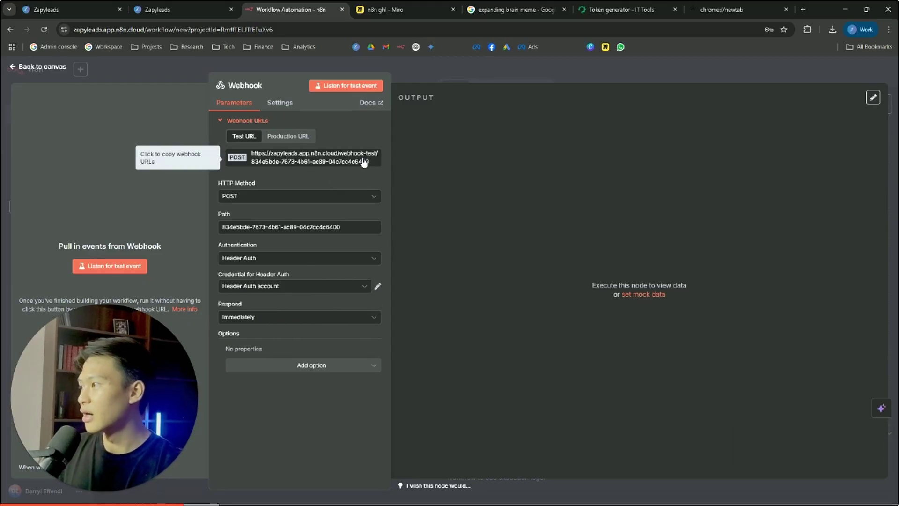
- Copy the n8n webhook's Production URL and switch back to the WhatsApp n8n Reply workflow in Zapyleads
left_click(290, 136)
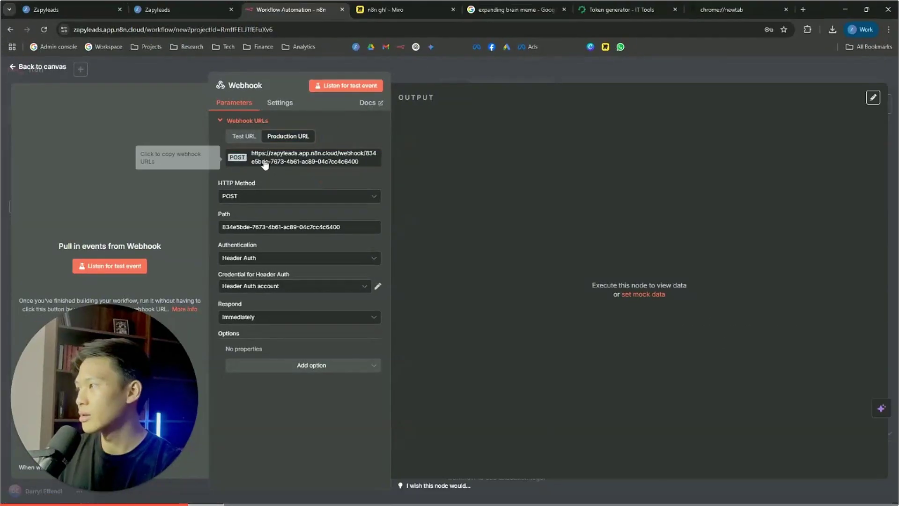
left_click(280, 208)
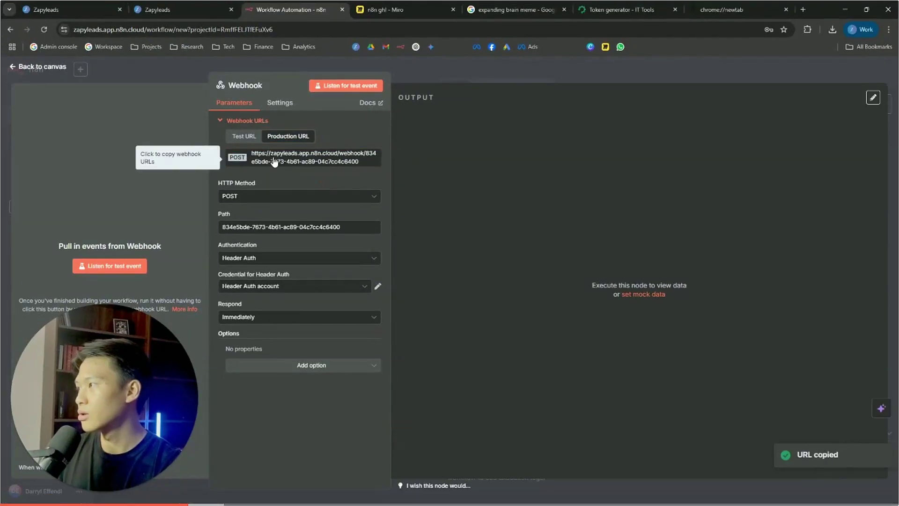
left_click(280, 208)
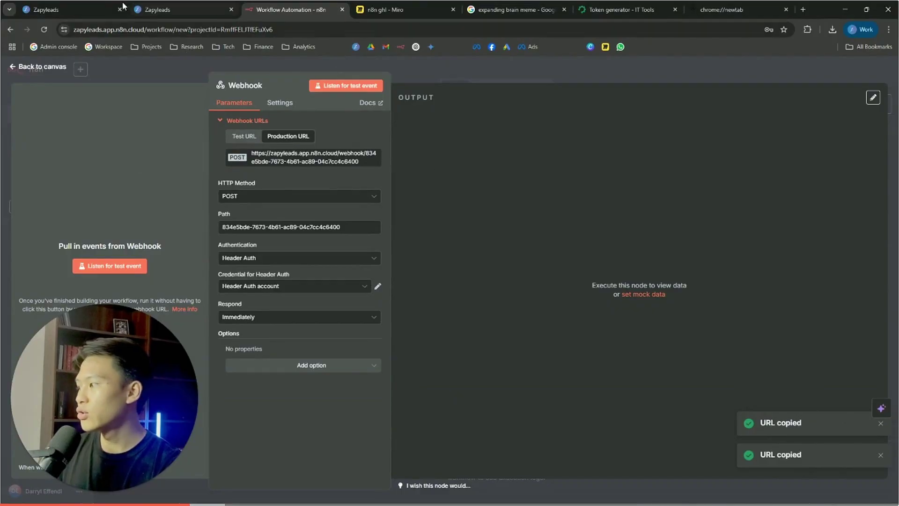
left_click(78, 6)
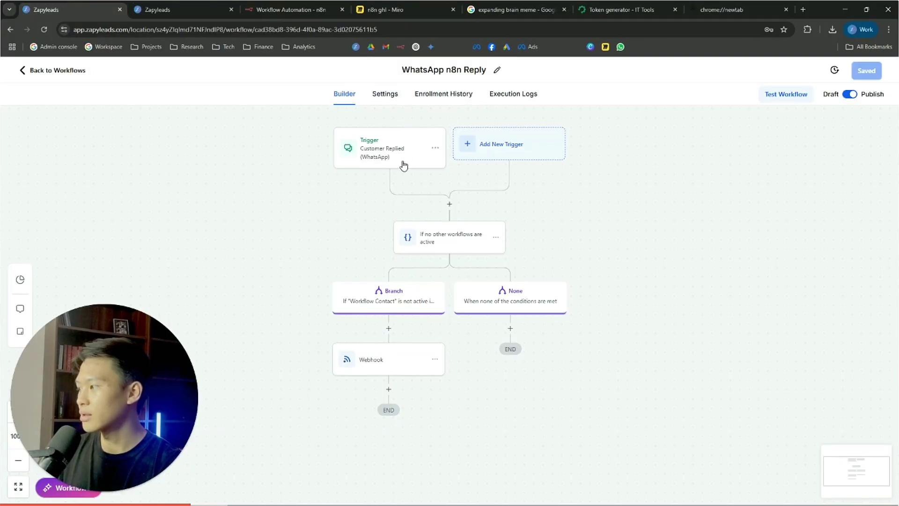
- Replace the URL in the workflow's Webhook action with the copied n8n Production URL
left_click(396, 360)
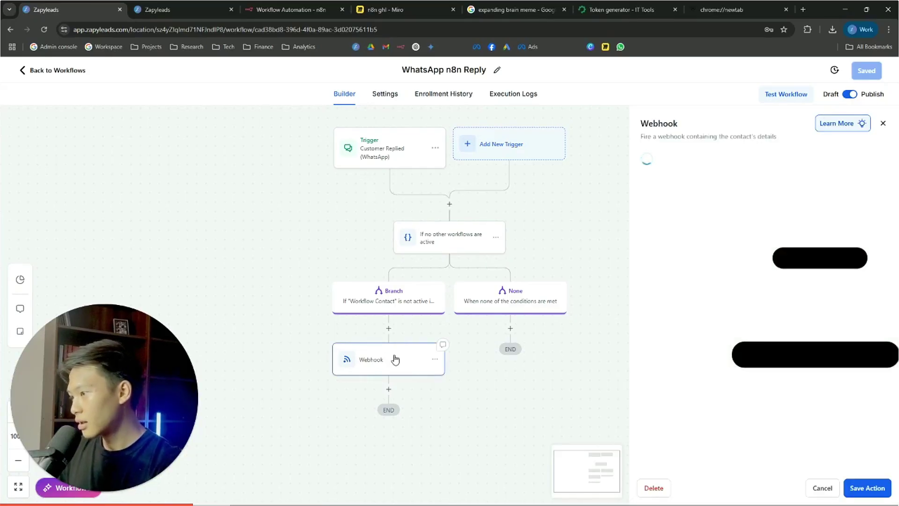
left_click(763, 262)
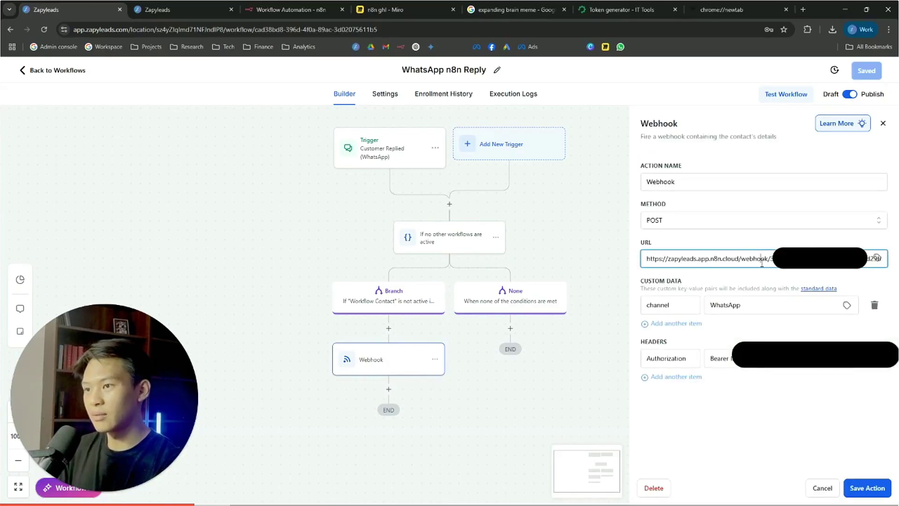
key("ctrl+a")
key("ctrl+v")
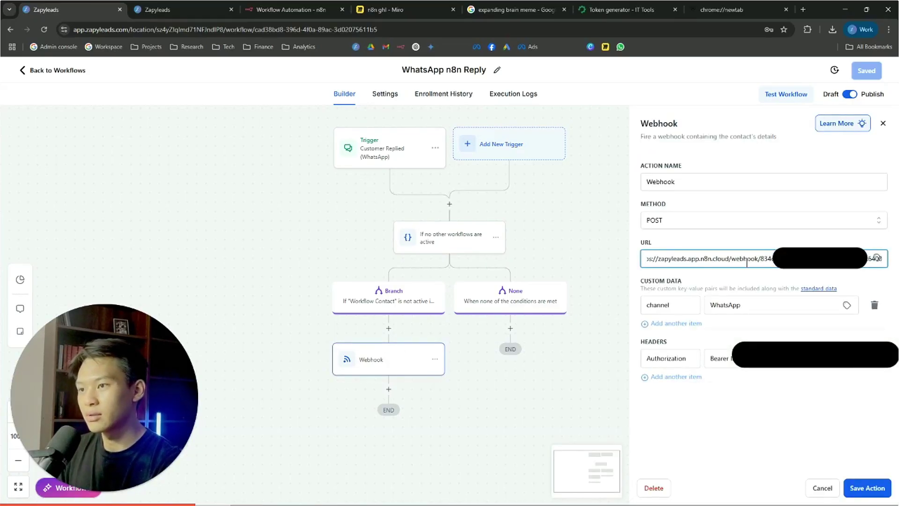
left_click_drag(744, 261, 637, 267)
left_click(688, 261)
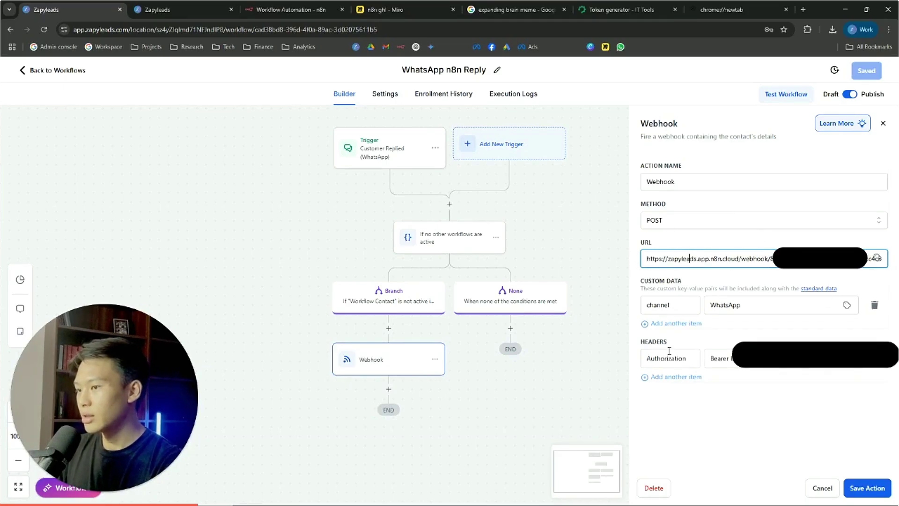
- Copy the bearer token string from the new browser tab and paste it as the Webhook action's Authorization header value
left_click(670, 378)
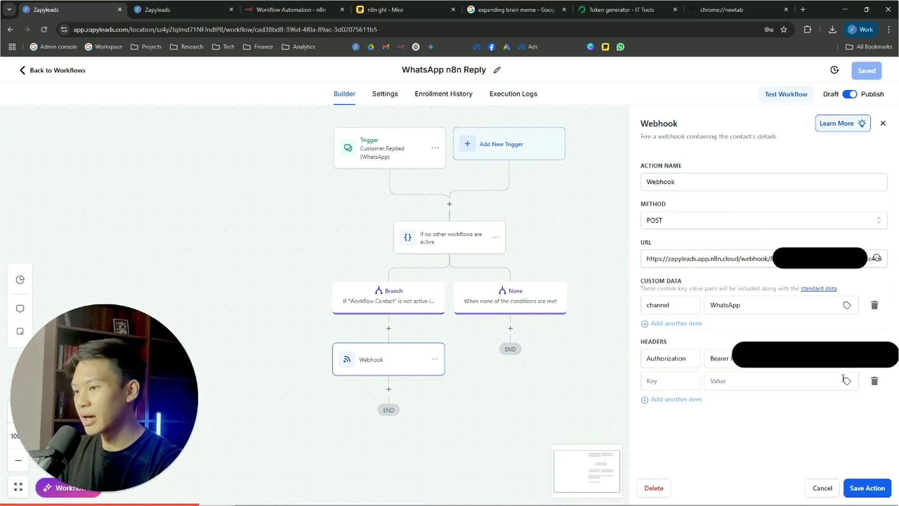
left_click(873, 381)
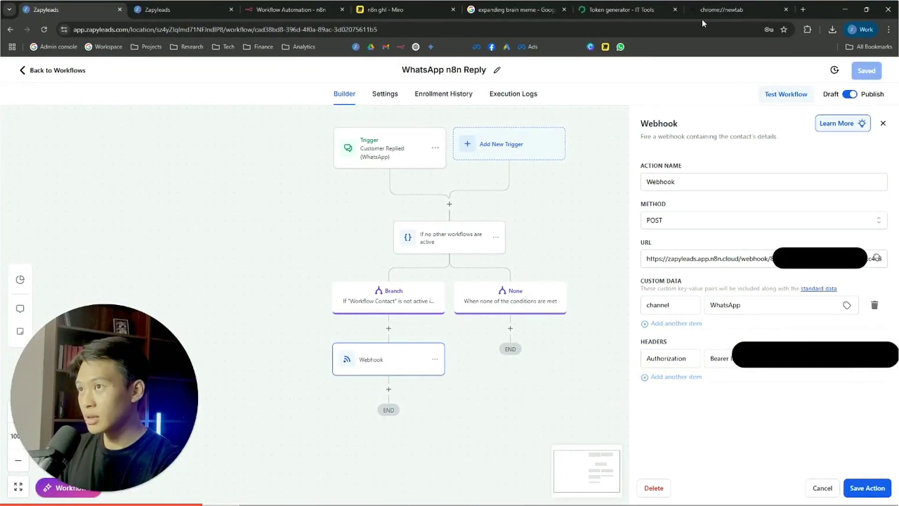
left_click(707, 15)
triple_click(372, 28)
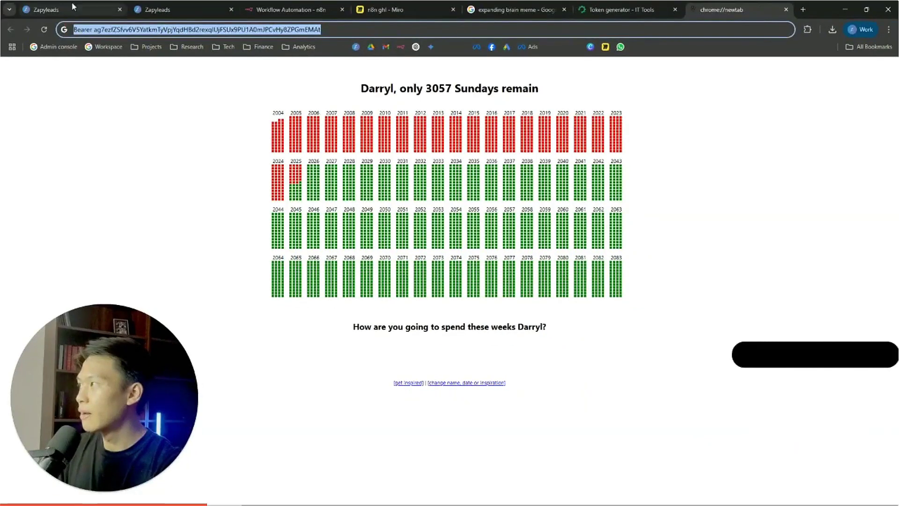
left_click(70, 9)
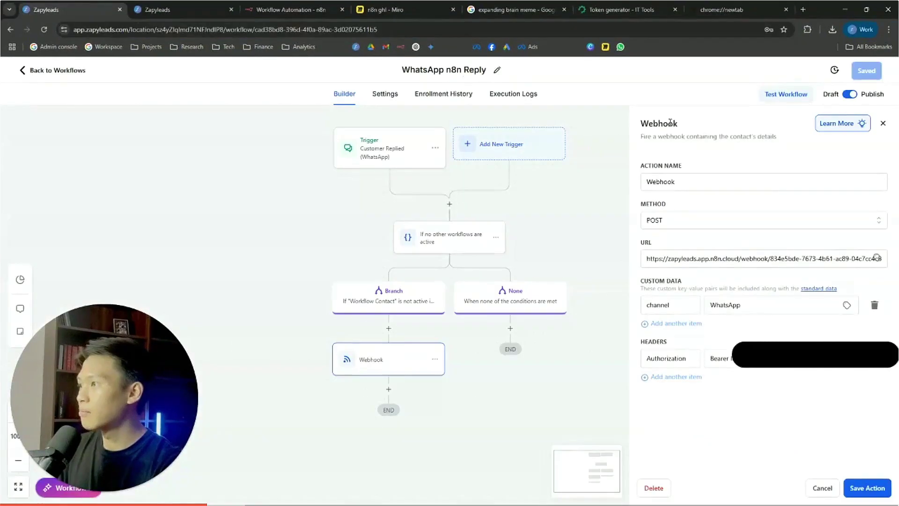
left_click(727, 358)
key("ctrl+v")
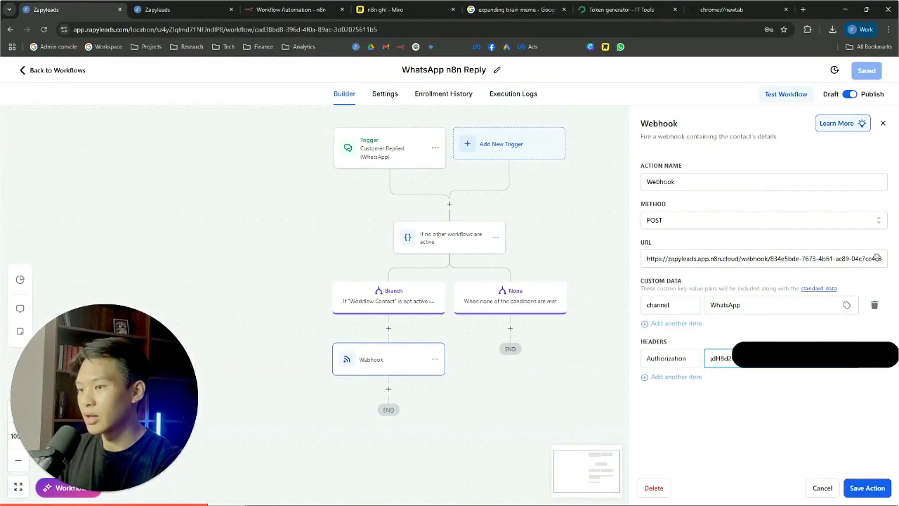
left_click(786, 394)
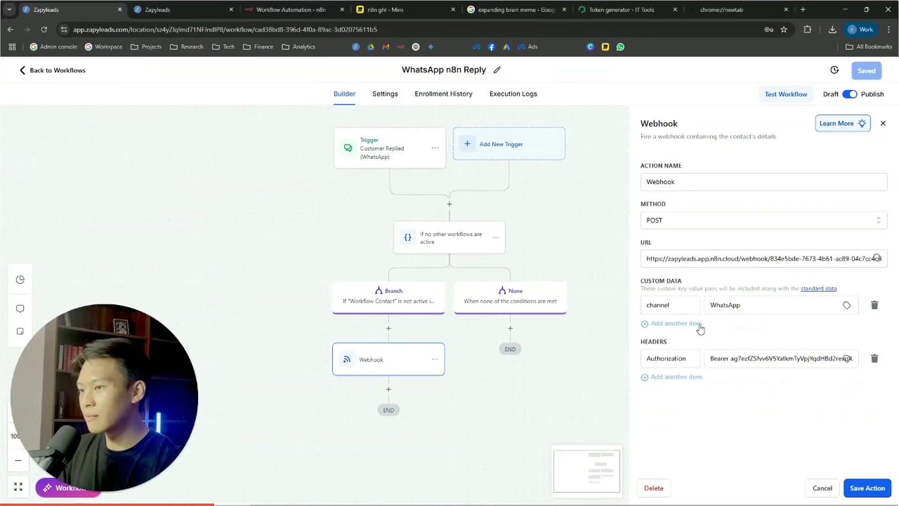
left_click(594, 341)
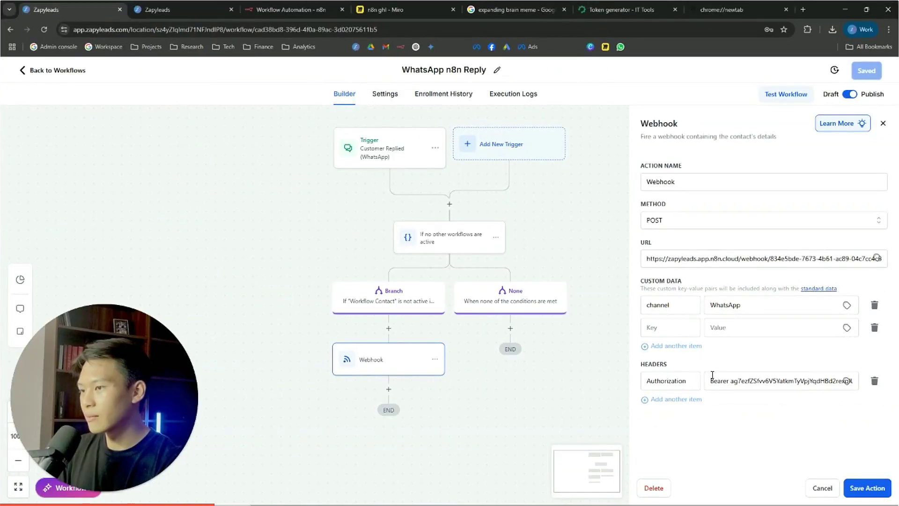
left_click(874, 328)
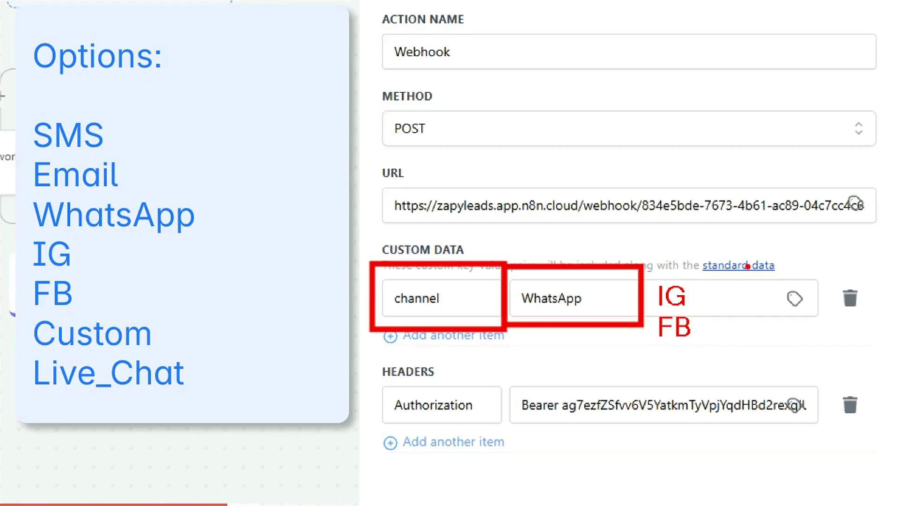
mouse_move(639, 263)
left_mouse_down()
mouse_move(715, 332)
mouse_move(711, 351)
left_mouse_up()
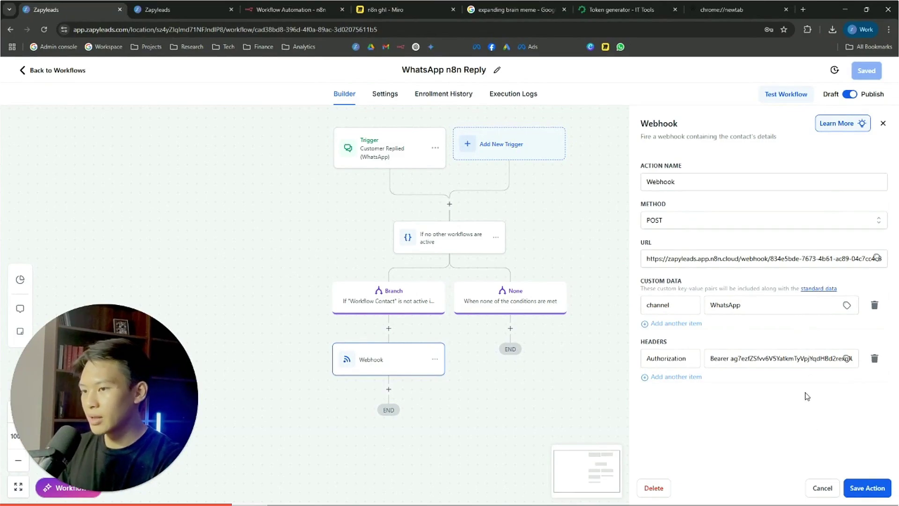
- Save the Webhook action and save the WhatsApp n8n Reply workflow
left_click(873, 490)
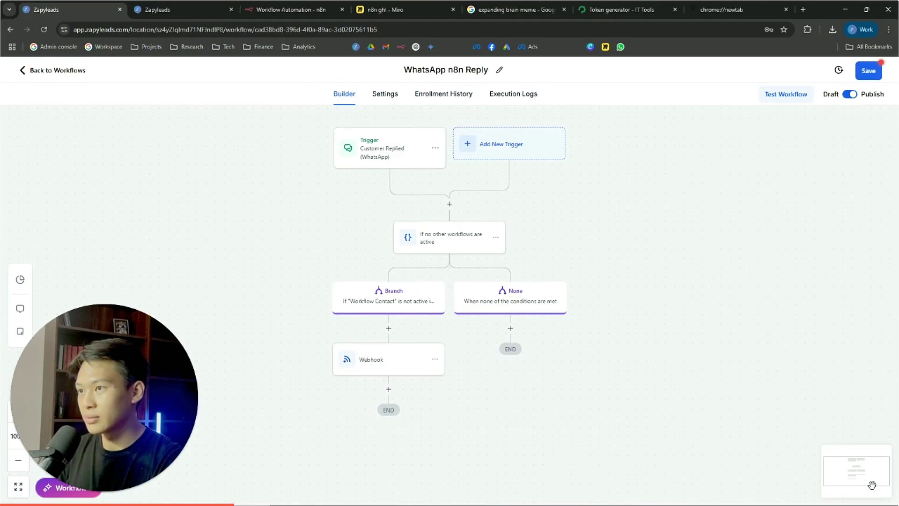
left_click(873, 76)
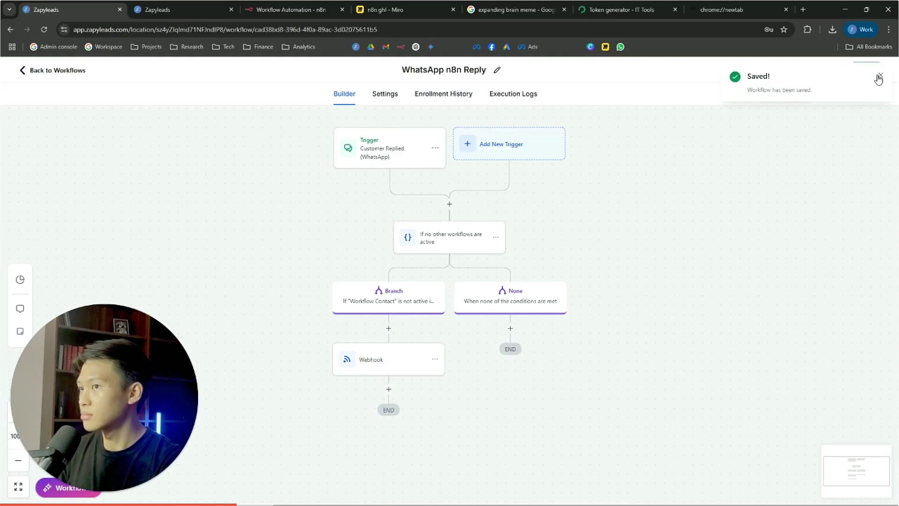
left_click(879, 76)
- Switch to n8n, close the Webhook node's settings and add an AI Agent node connected after it
left_click(294, 7)
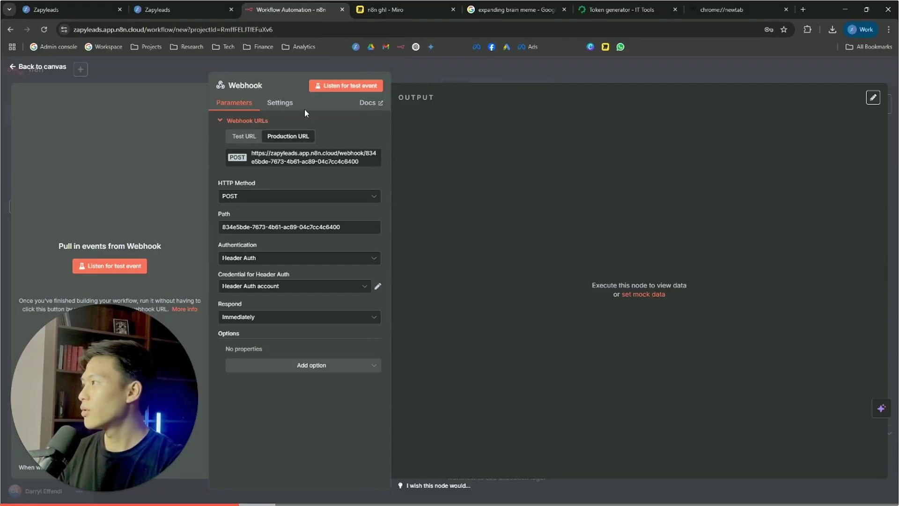
left_click(470, 72)
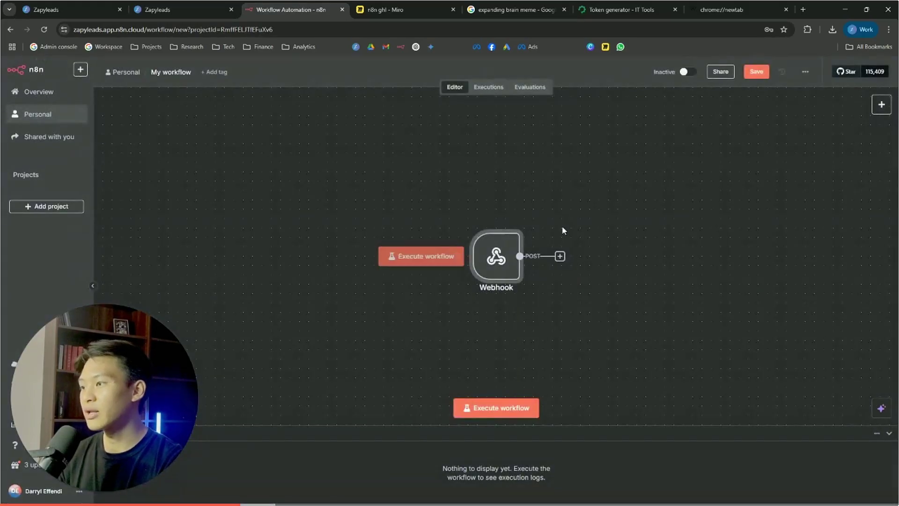
left_click(559, 258)
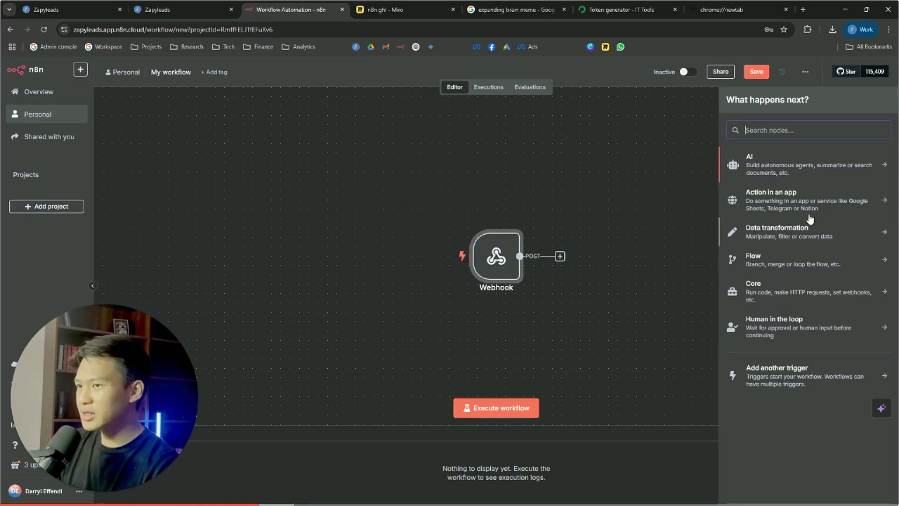
left_click(754, 169)
left_click(794, 220)
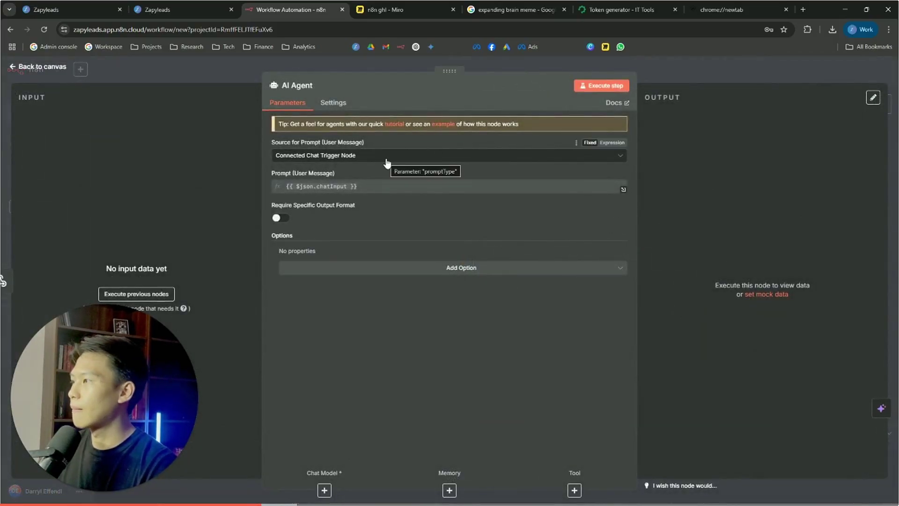
- Set the AI Agent's Source for Prompt (User Message) to Define below and return to the canvas
left_click(373, 159)
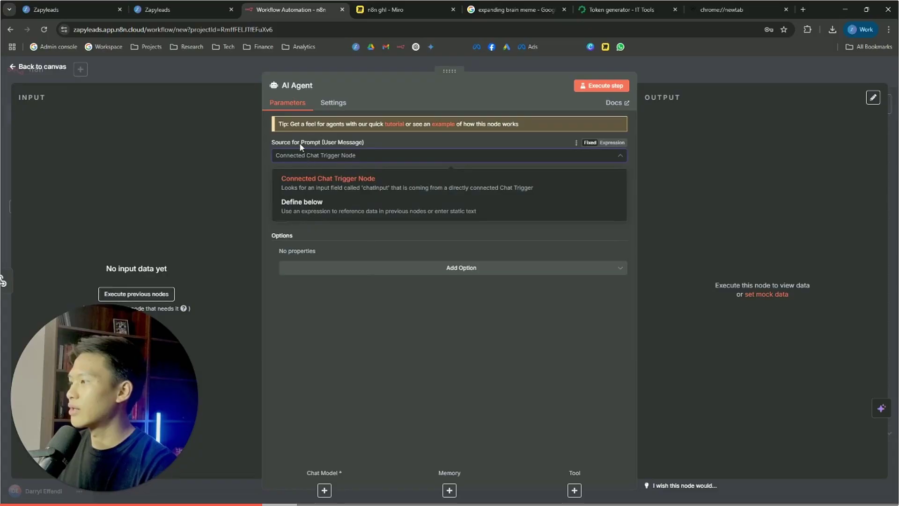
left_click(322, 206)
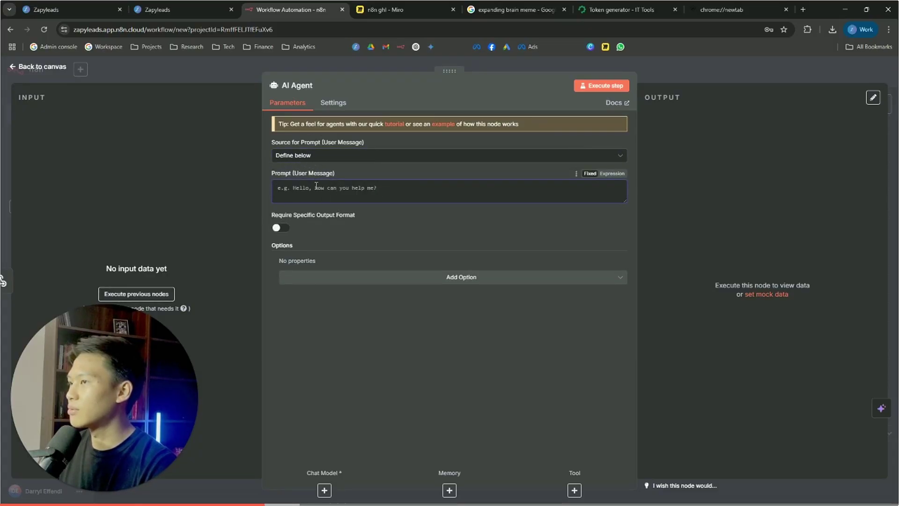
key("Escape")
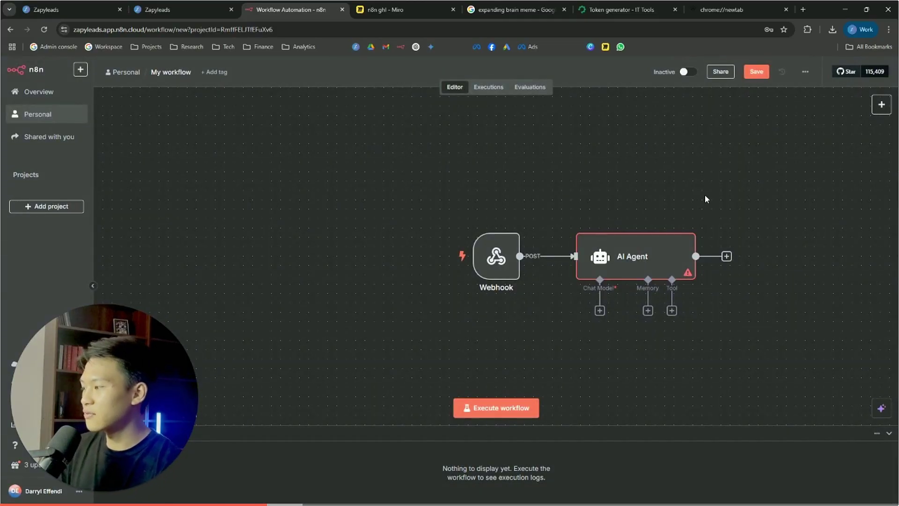
scroll(705, 195, "right", 2)
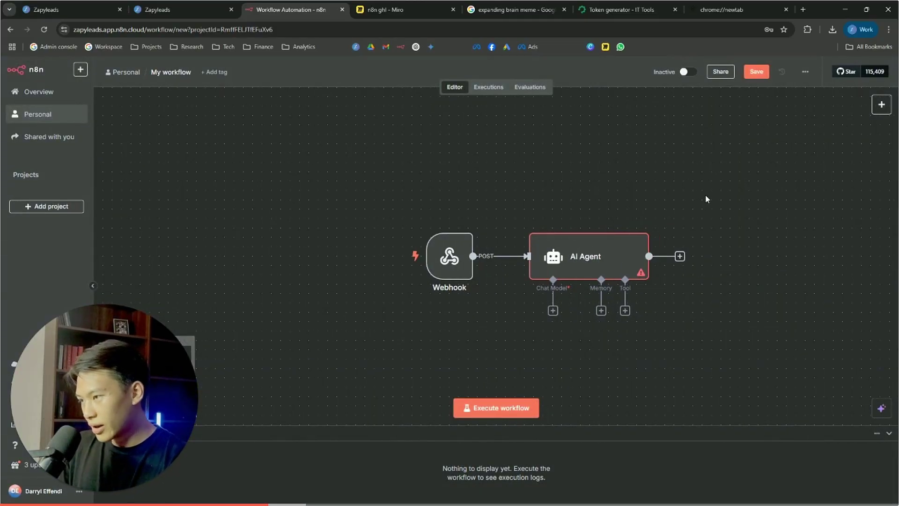
- Search the web for "open ai api" in a new browser tab and open OpenAI's API Platform page
key("ctrl+t")
type("open ai a")
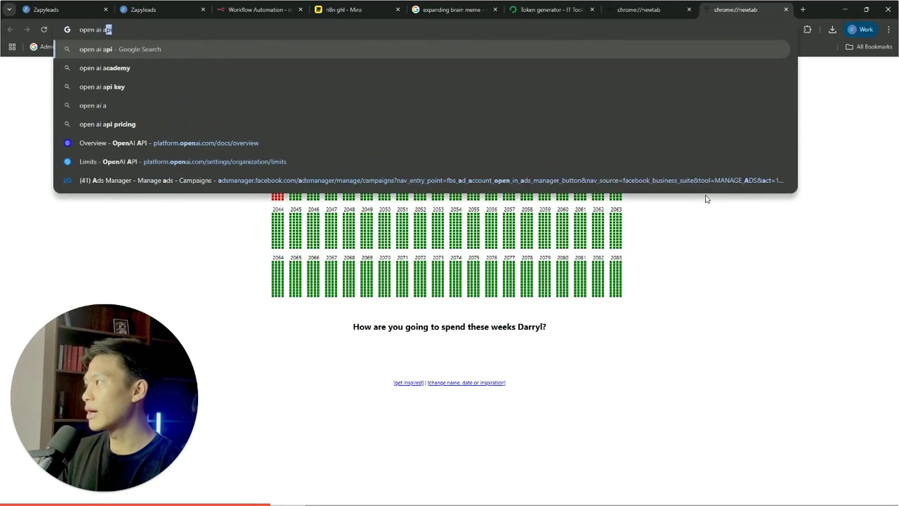
key("Return")
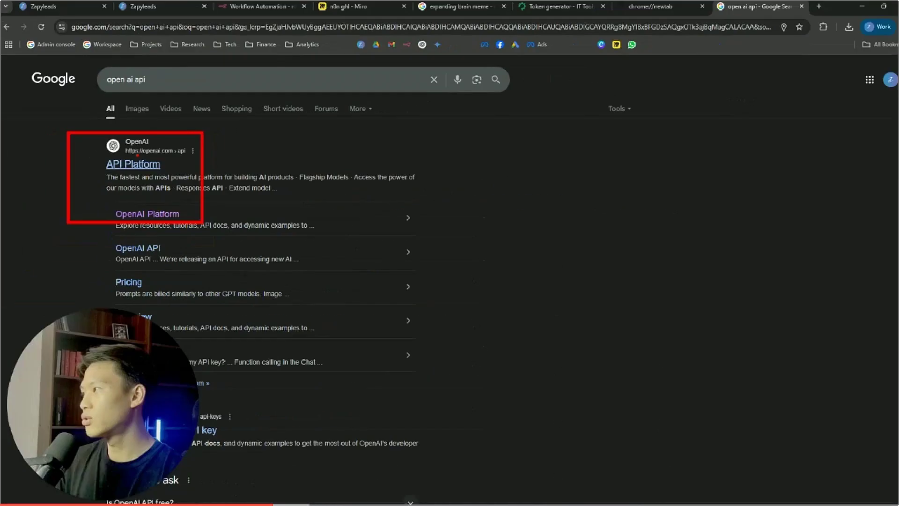
left_click(127, 188)
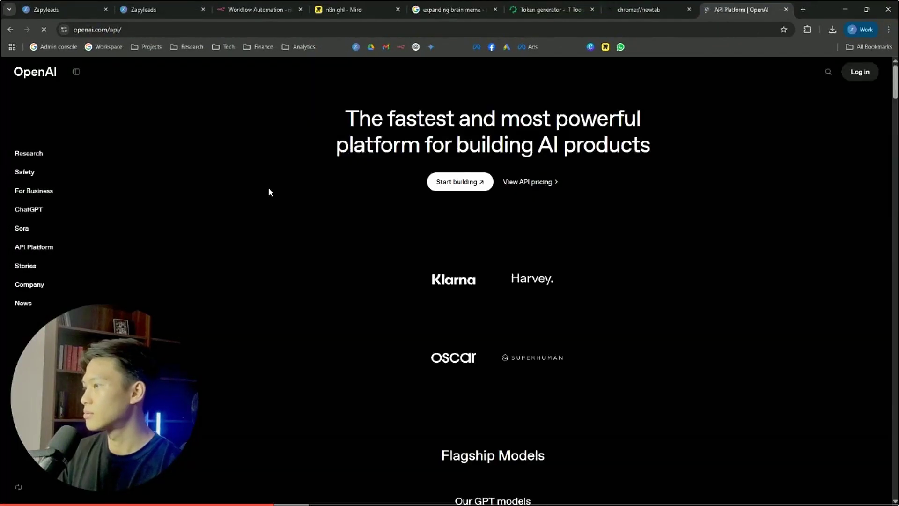
- Log in to the OpenAI API Platform and close the leftover API Platform landing page tab
left_click(856, 71)
left_click(855, 71)
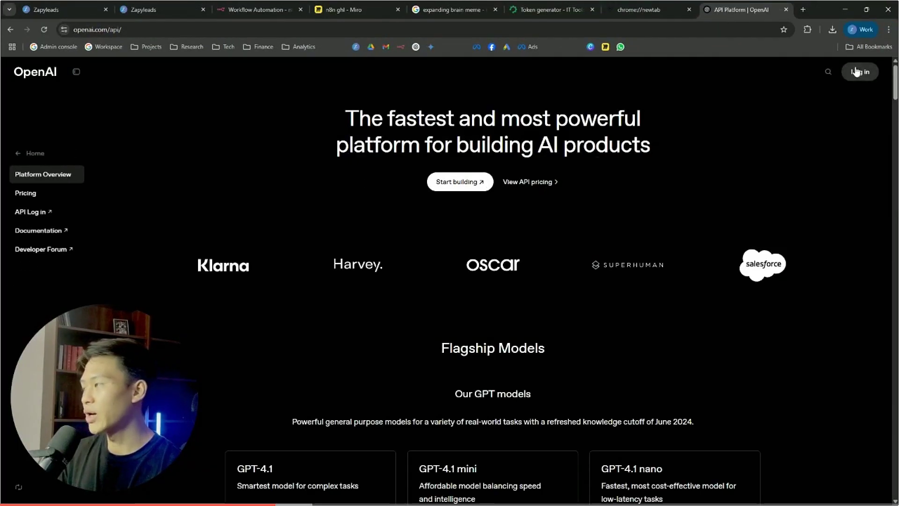
left_click(851, 75)
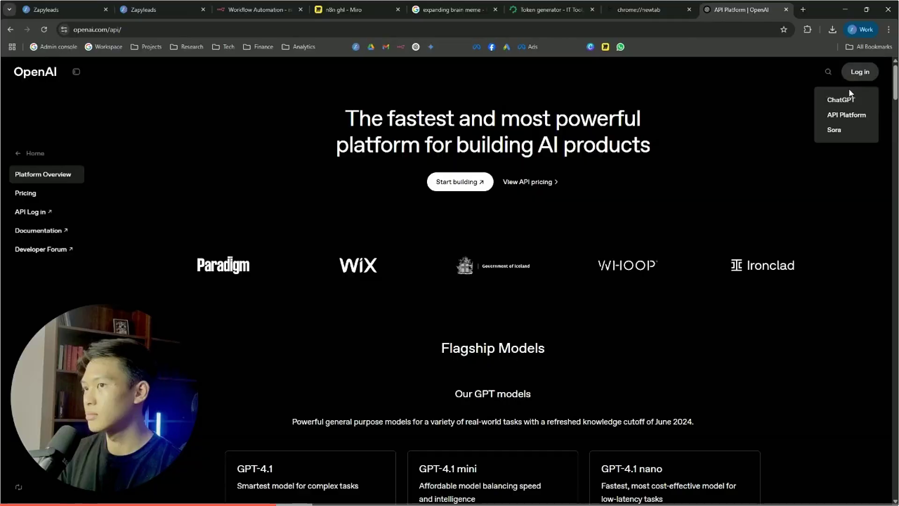
left_click(849, 118)
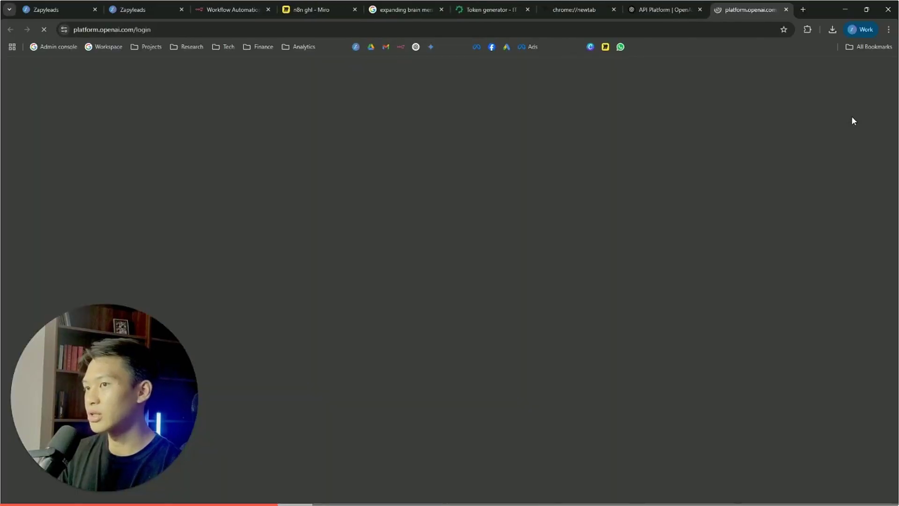
left_click(699, 9)
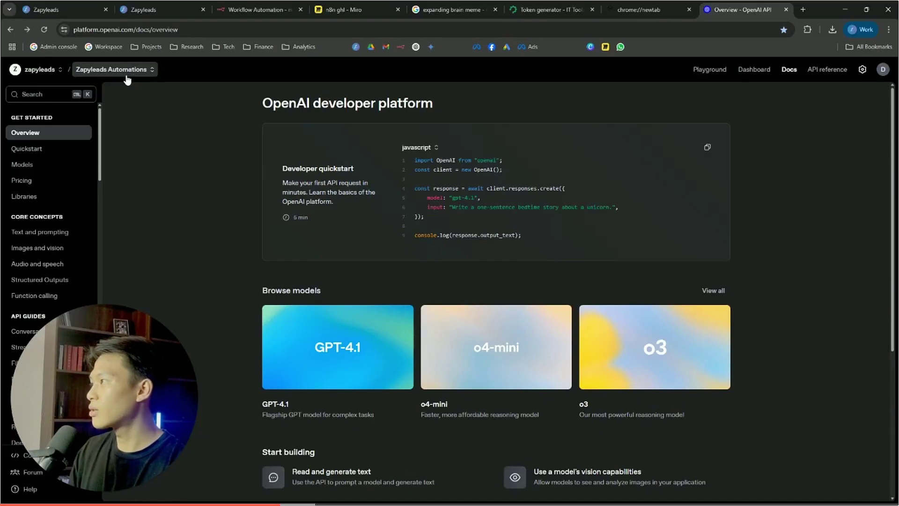
- Create a new OpenAI project named "n8n GHL testing"
left_click(121, 73)
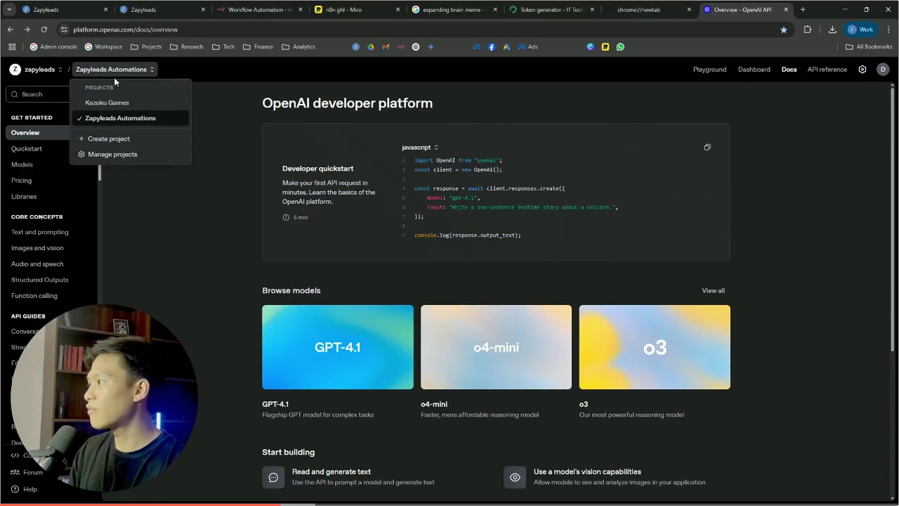
left_click(113, 139)
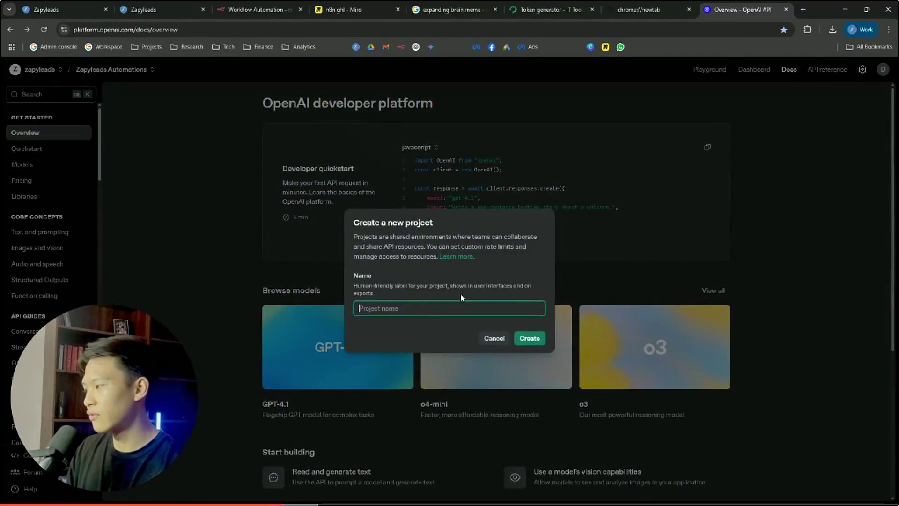
type("n8n")
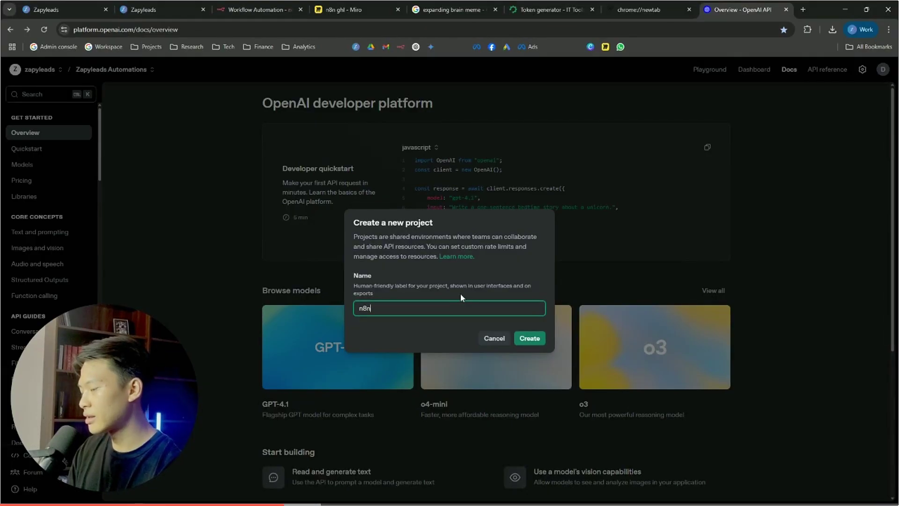
type(" GHL testing")
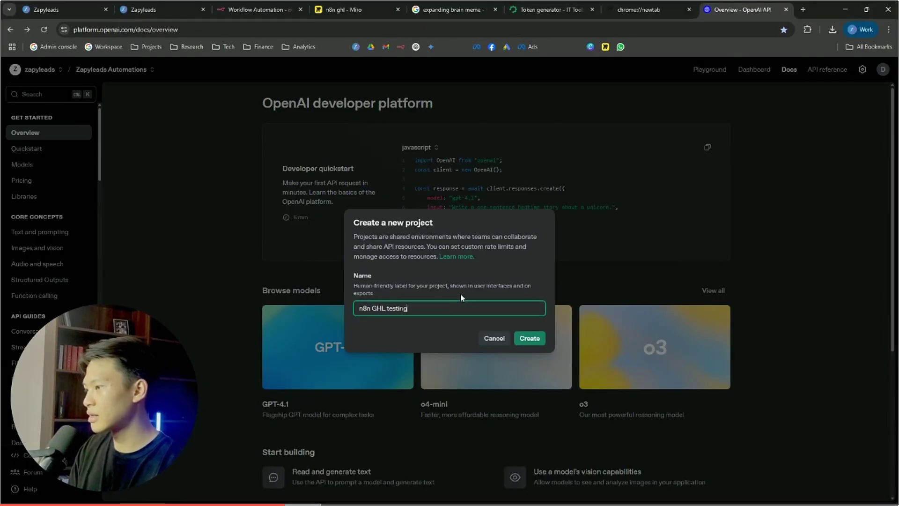
left_click(529, 338)
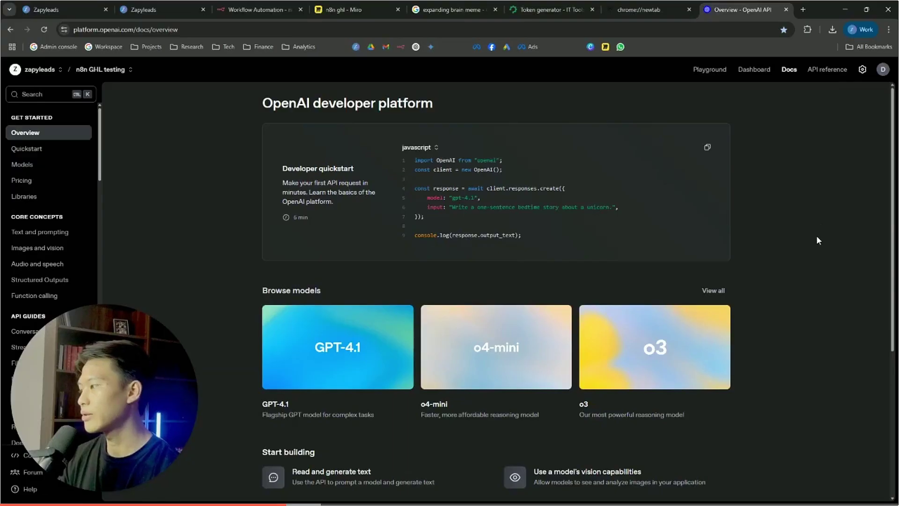
- Create an OpenAI secret key named "n8n GHL testing" for the n8n GHL testing project with All permissions
left_click(858, 73)
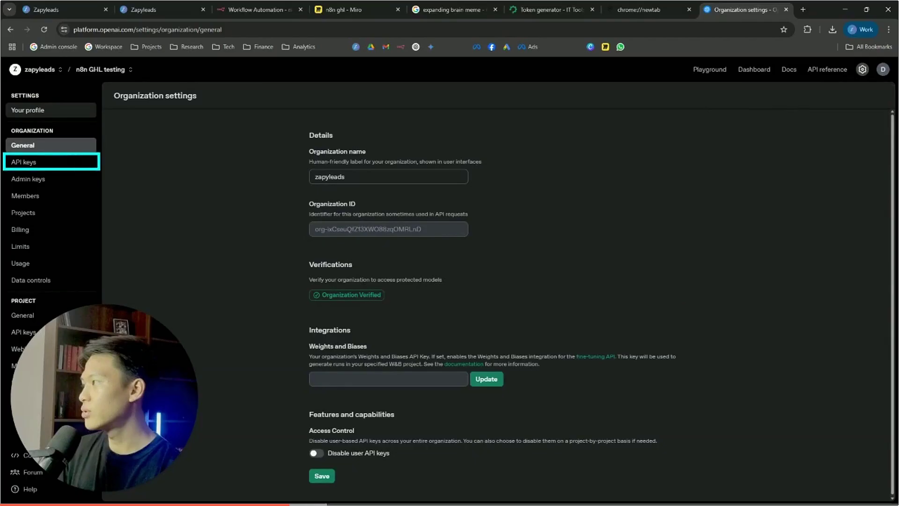
left_click(57, 160)
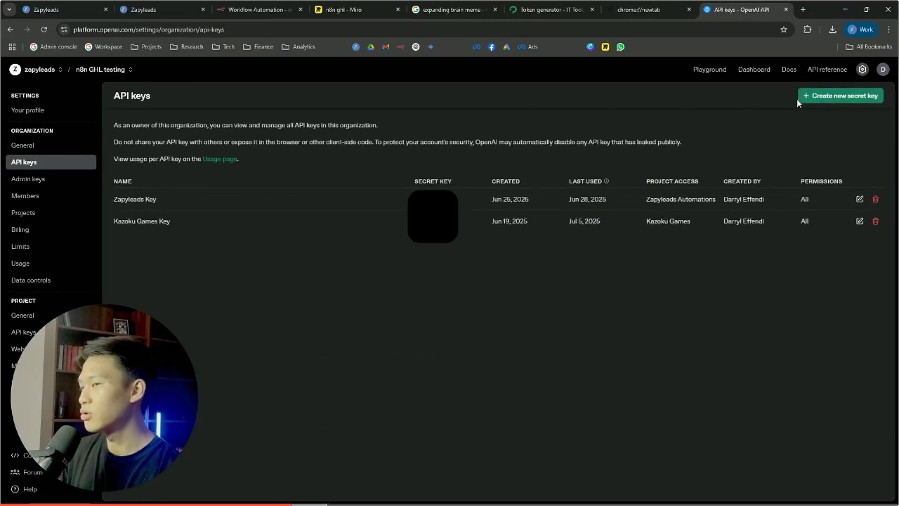
left_click(826, 93)
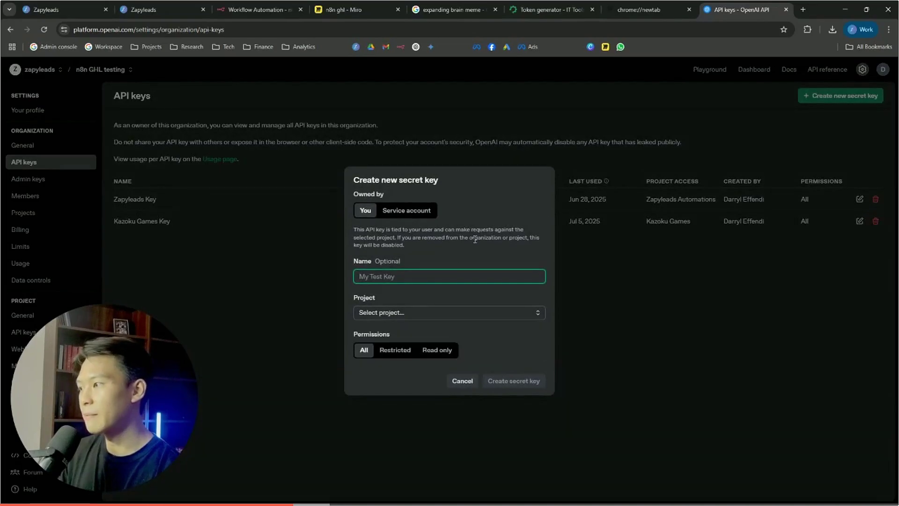
type("n8n ")
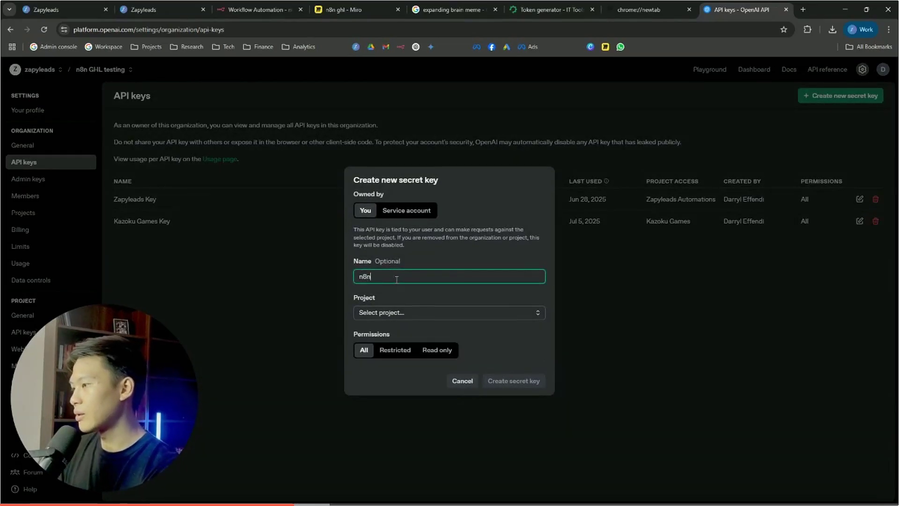
type("GHL testing")
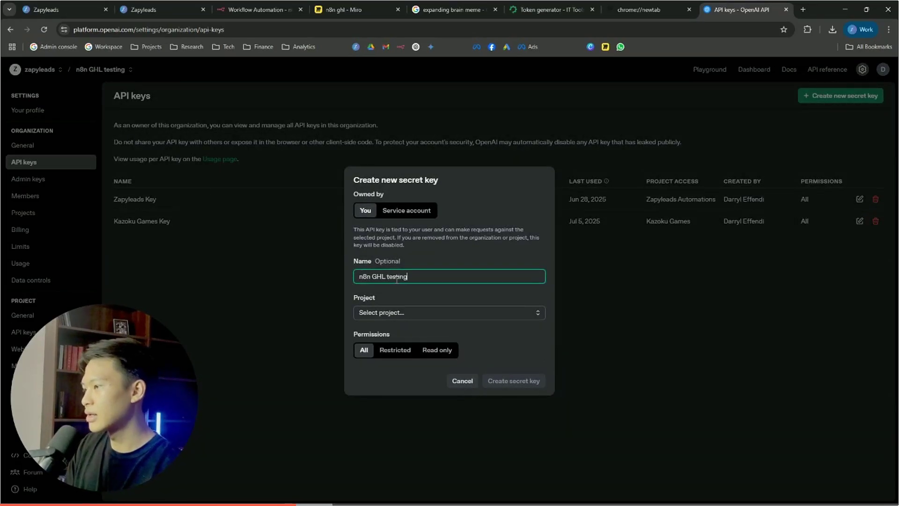
left_click(398, 314)
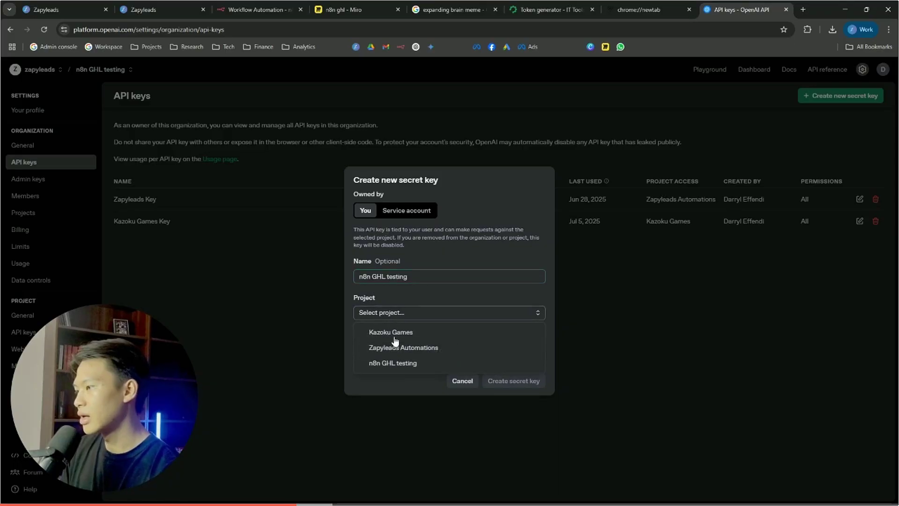
left_click(393, 362)
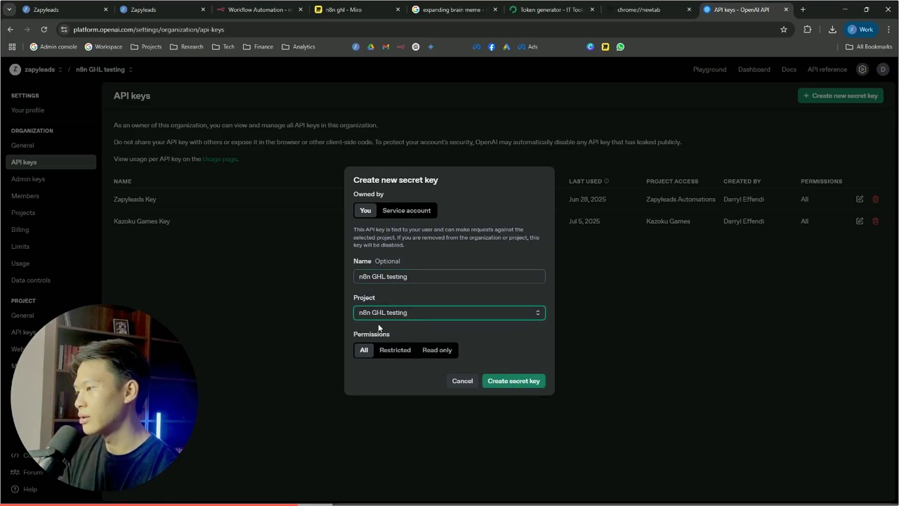
left_click_drag(386, 337, 373, 337)
left_click(369, 337)
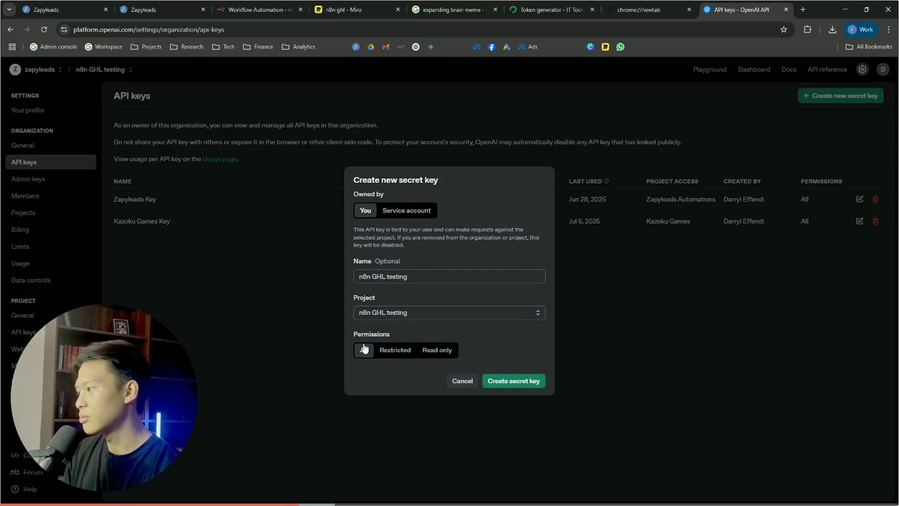
left_click(533, 379)
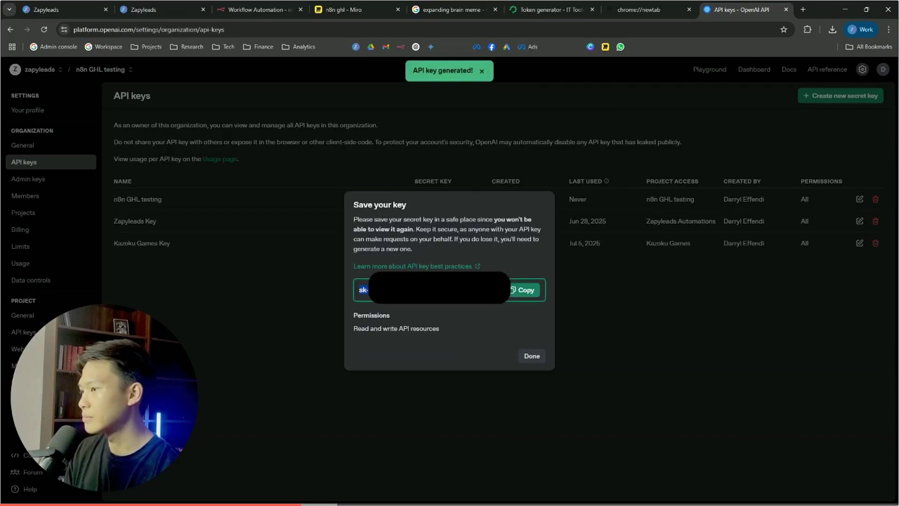
- Copy the newly generated secret API key and close the key dialog
left_click(440, 289)
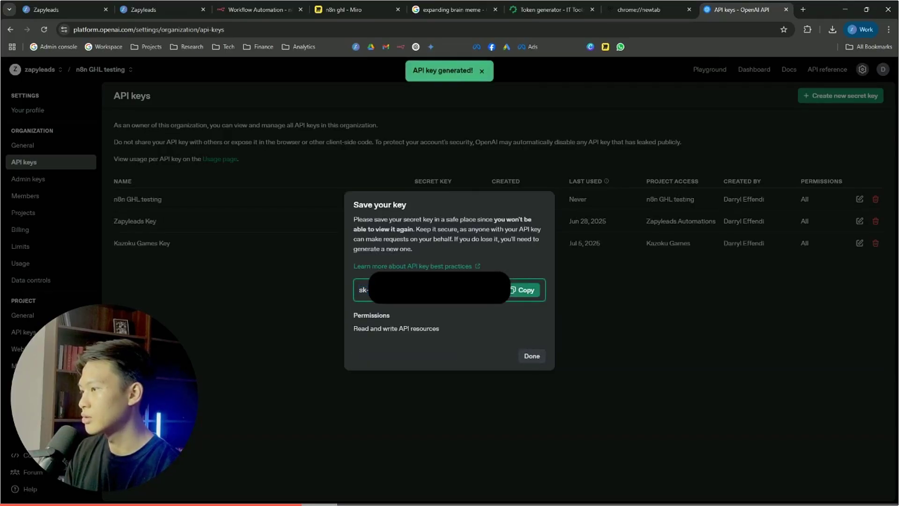
left_click(524, 290)
left_click(532, 355)
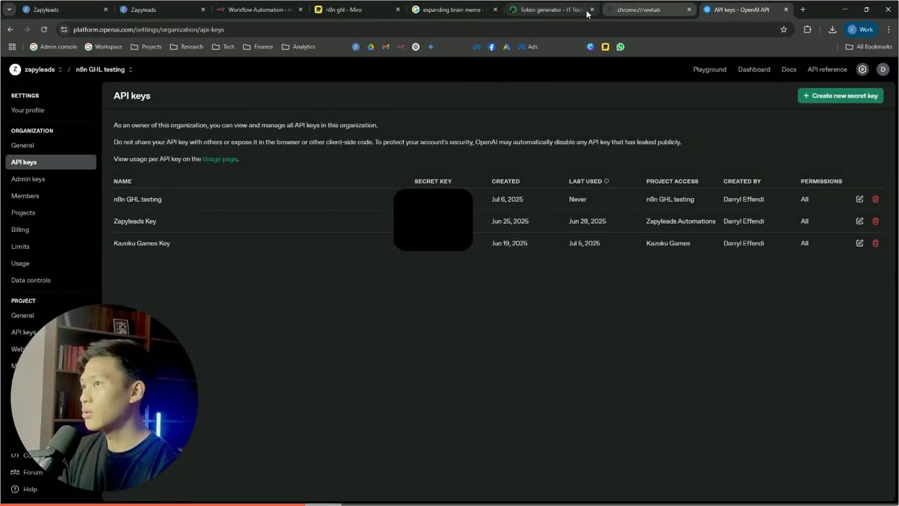
- Return to the n8n workflow and attach an OpenAI Chat Model to the AI Agent's Chat Model connection
left_click(258, 10)
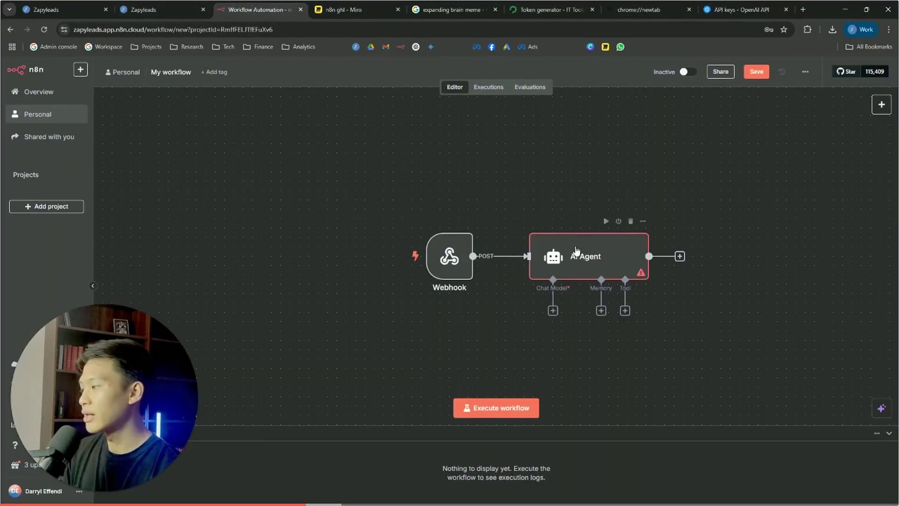
left_click(553, 311)
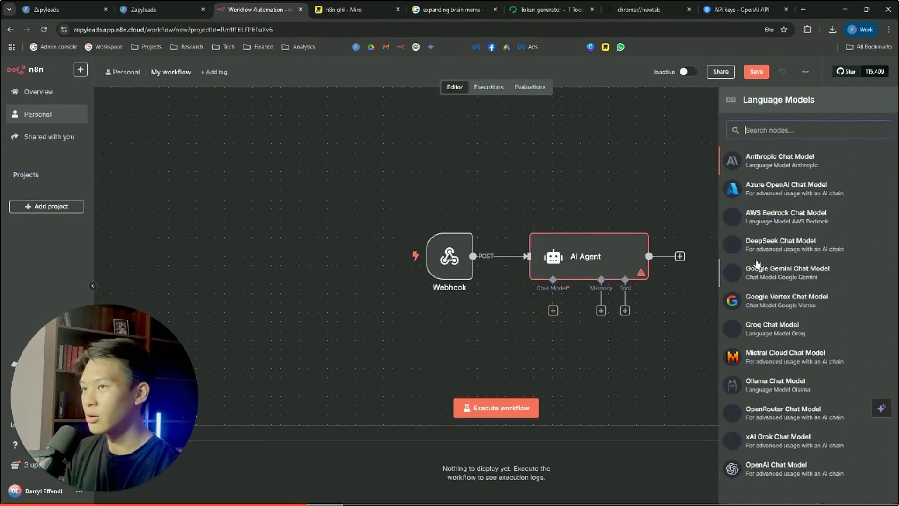
type("open")
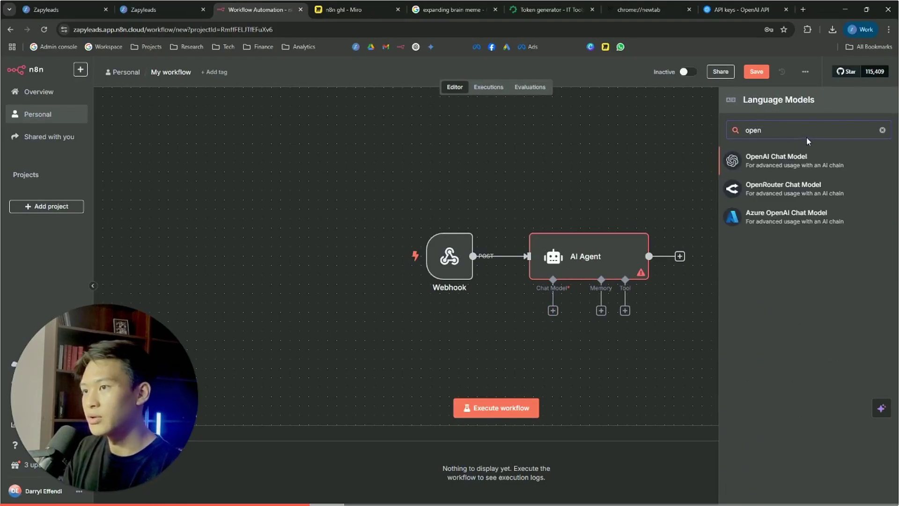
left_click(809, 160)
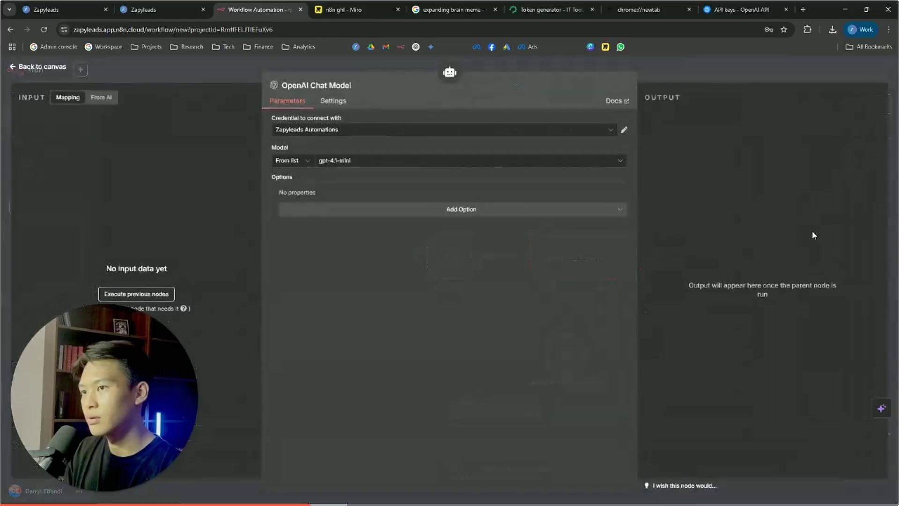
- Create a new OpenAI credential for the chat model with the copied API key, save it, and return to the canvas
left_click(290, 130)
left_click(334, 204)
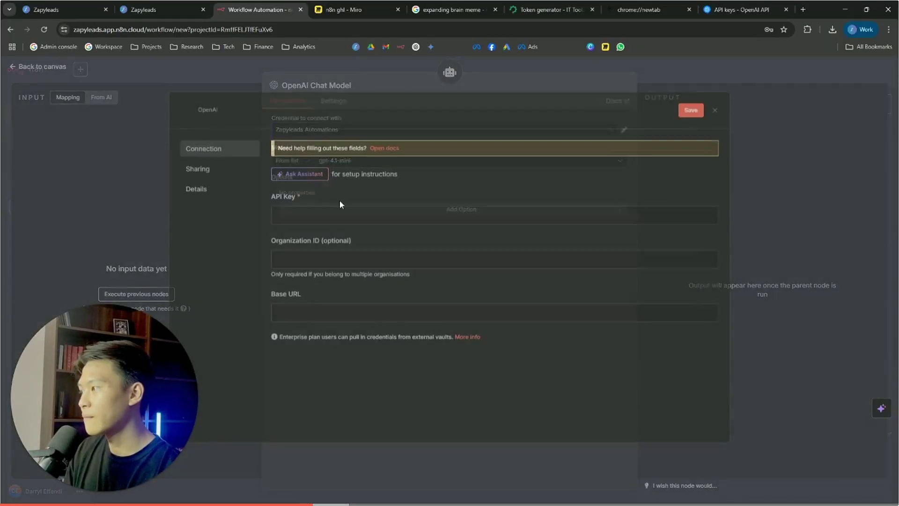
left_click(347, 222)
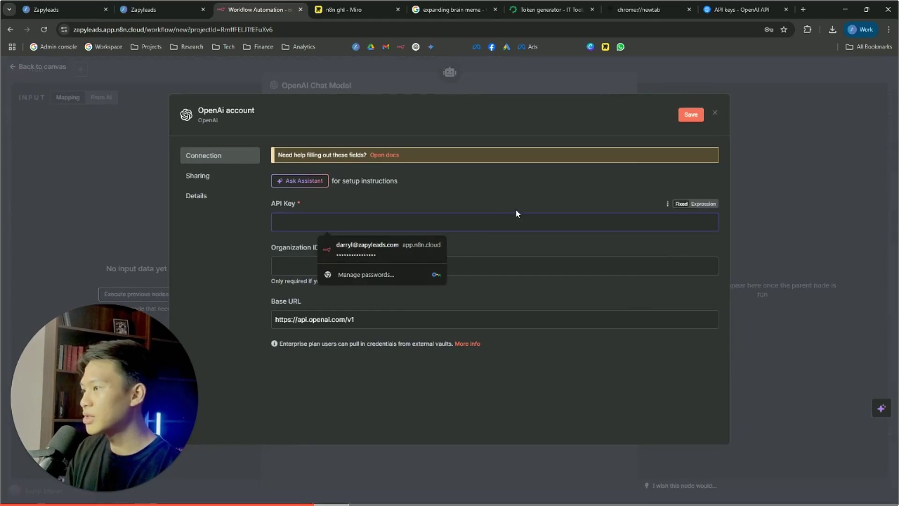
key("ctrl+v")
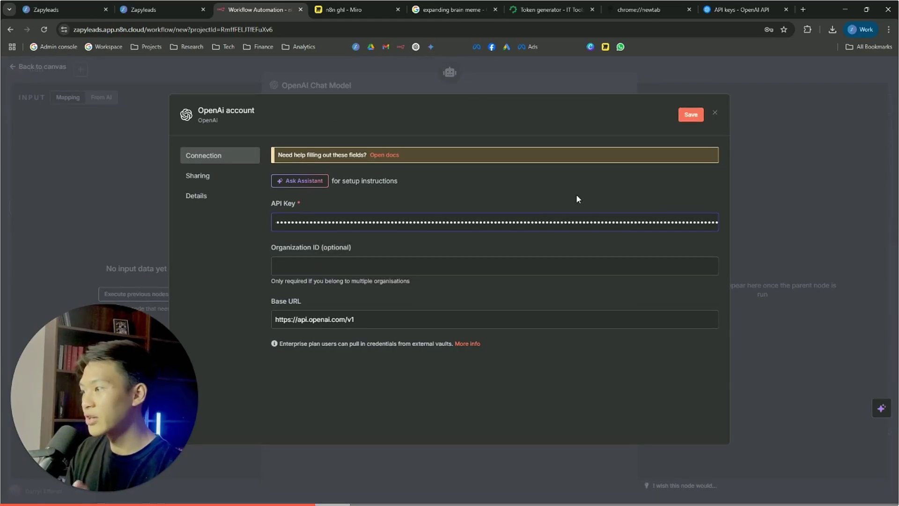
left_click(423, 267)
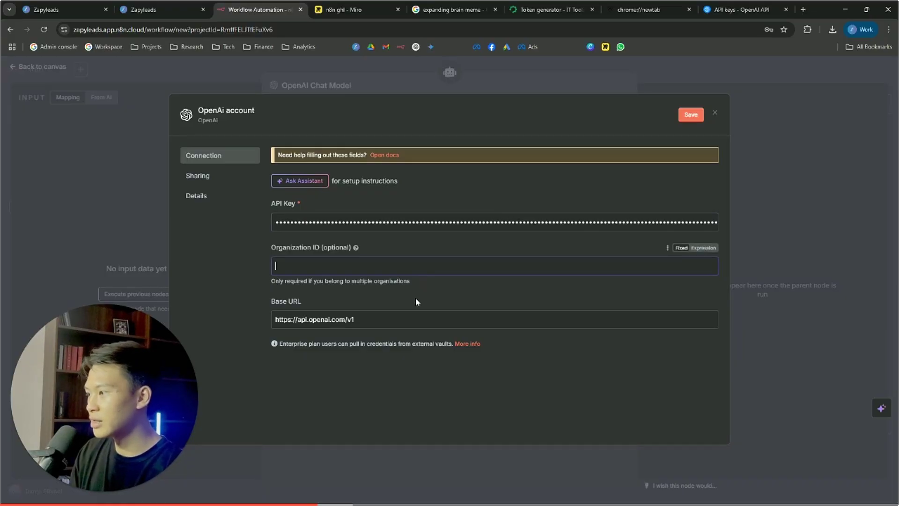
left_click(415, 320)
left_click_drag(380, 330, 268, 325)
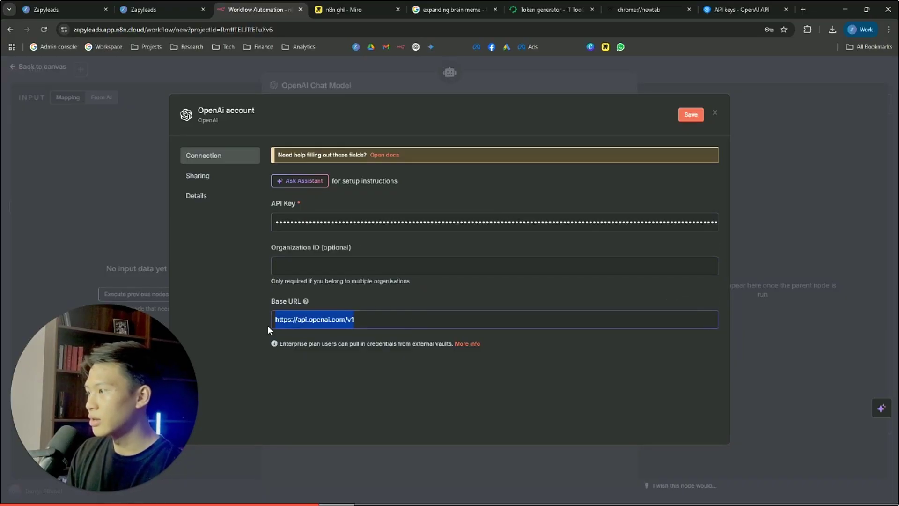
left_click(389, 324)
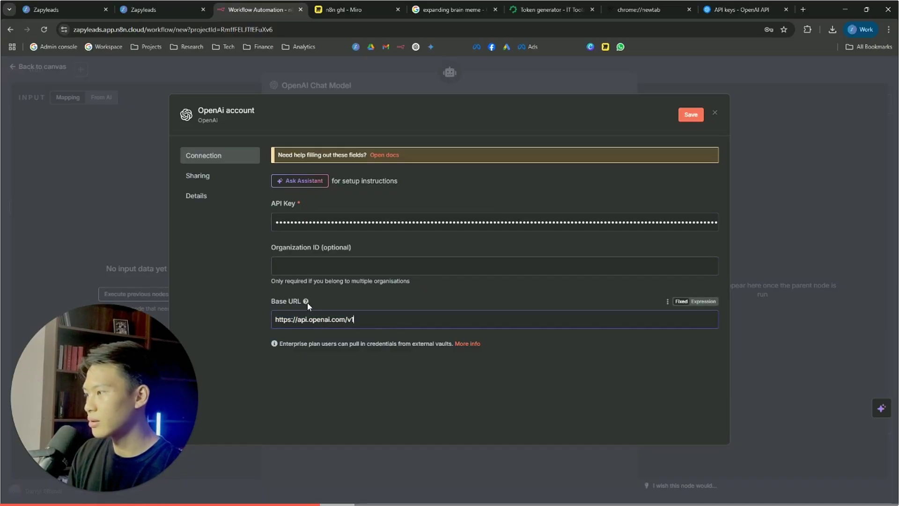
mouse_move(307, 302)
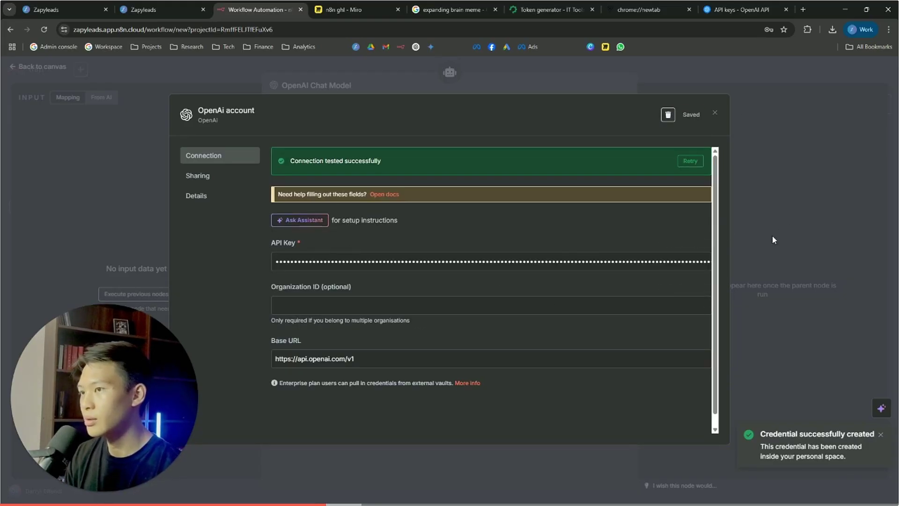
left_click(715, 112)
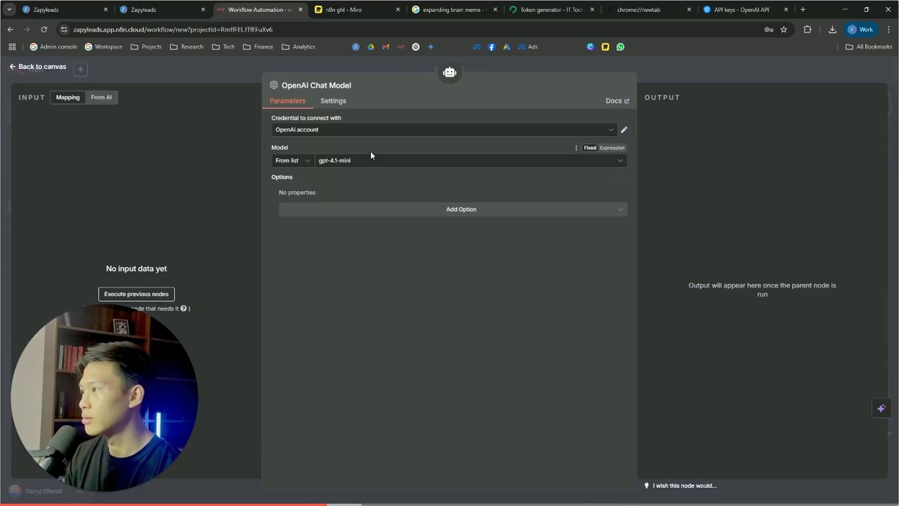
left_click(687, 83)
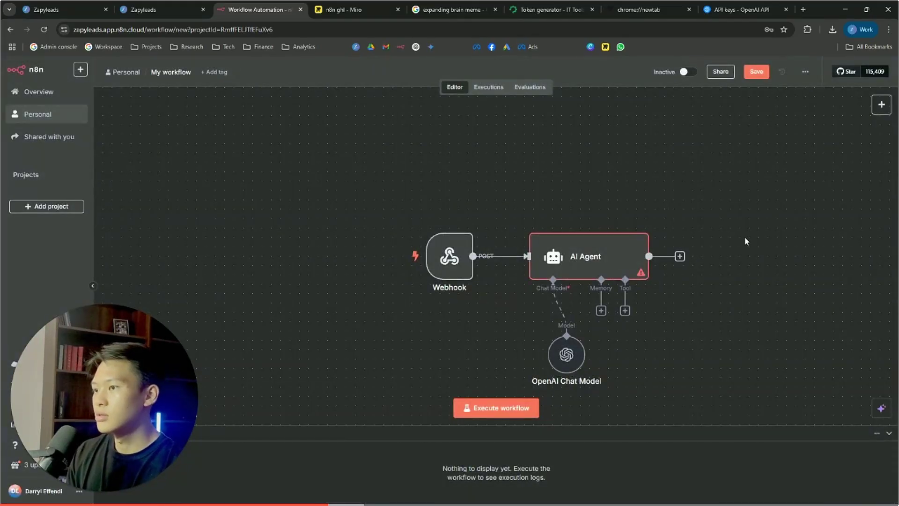
- Add a System Message option to the AI Agent, keeping Define below as prompt source, and enlarge the message box
double_click(612, 257)
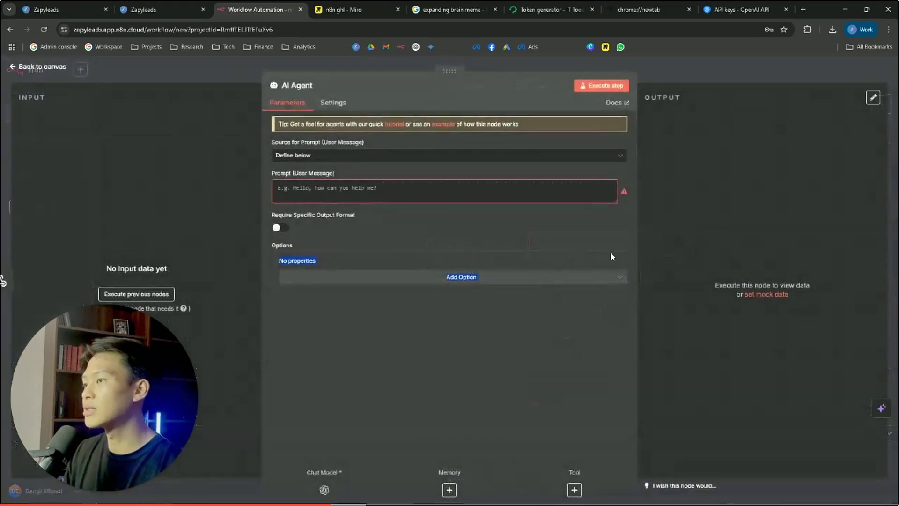
left_click(367, 158)
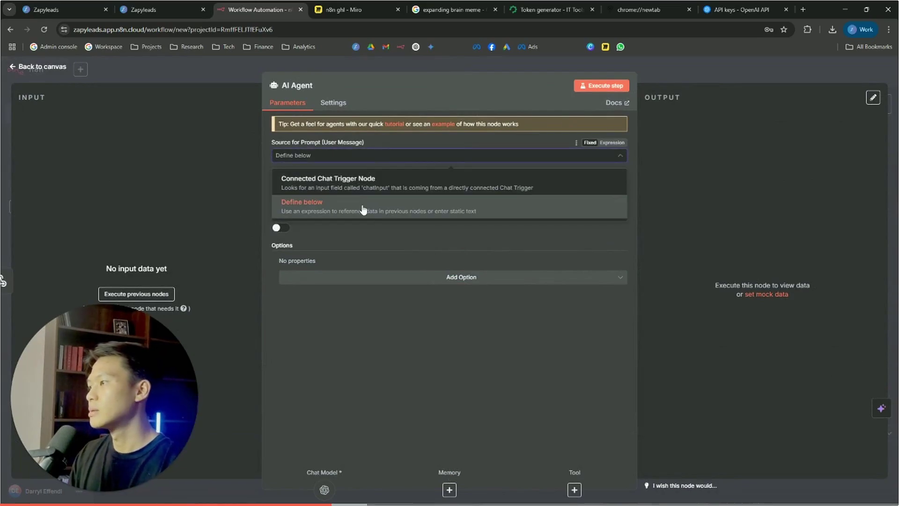
left_click(363, 206)
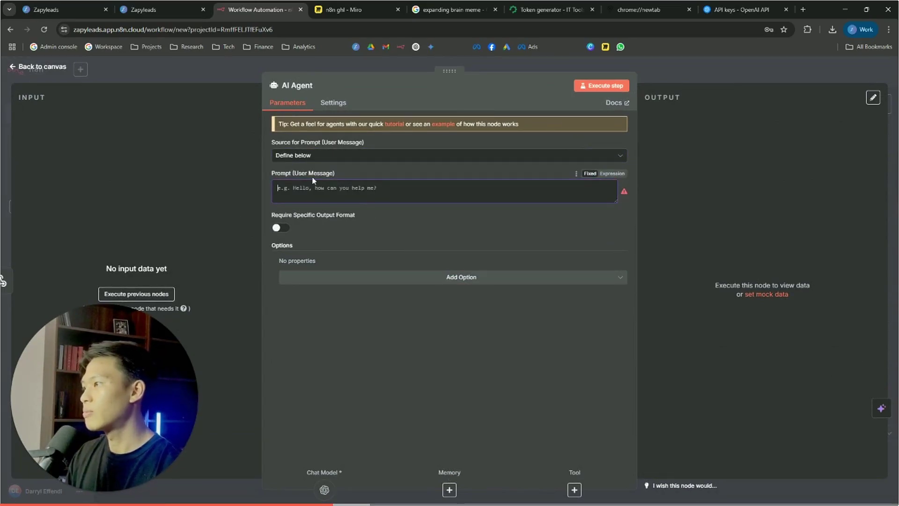
left_click(330, 280)
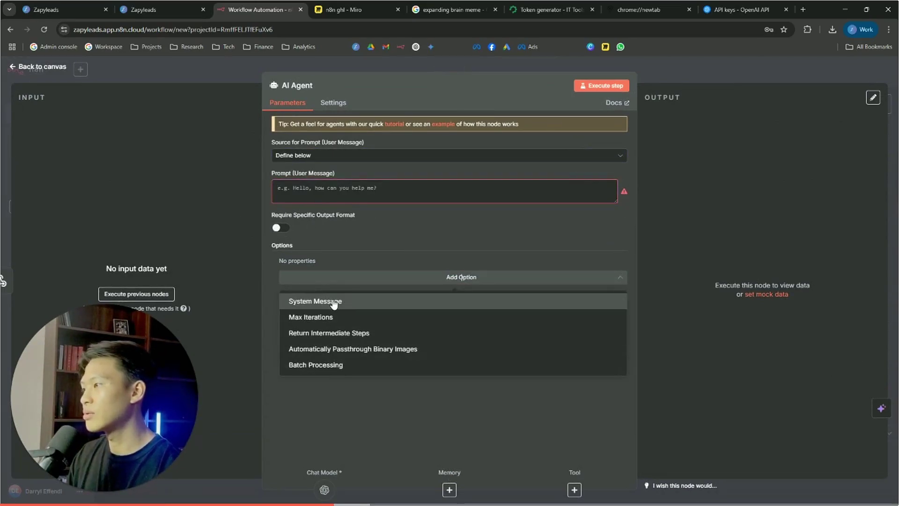
left_click(334, 304)
left_click_drag(626, 323, 531, 227)
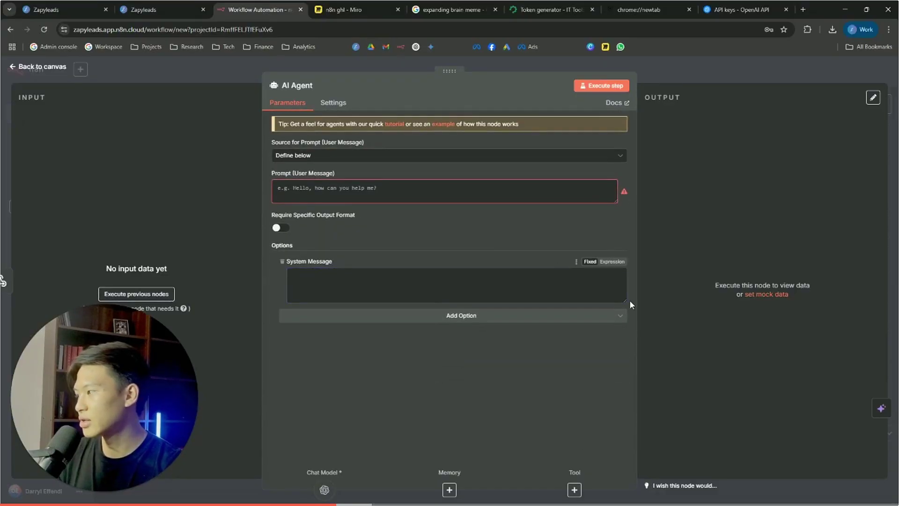
left_click_drag(626, 302, 619, 464)
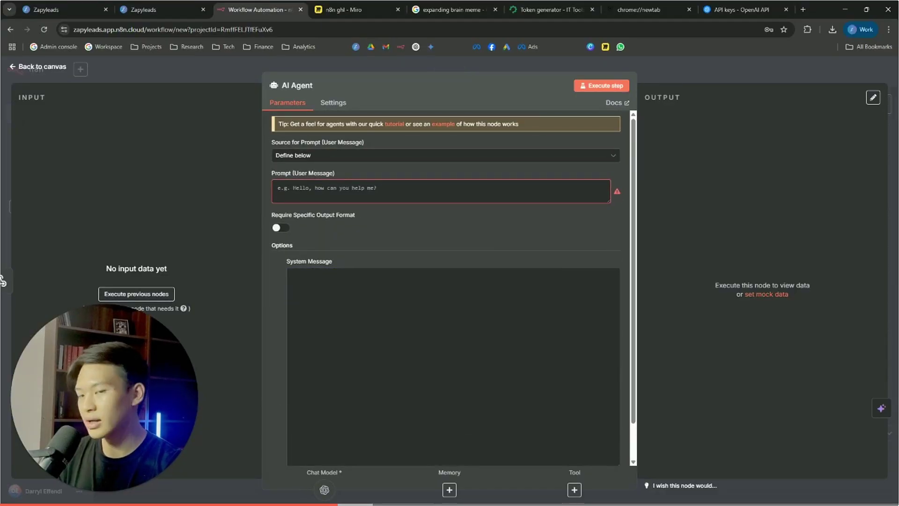
- Examine the Kazoku Games Sales AI Agent's system message and the ChatGPT conversation requesting an equally strong prompt for Zapyleads
key("alt+Tab")
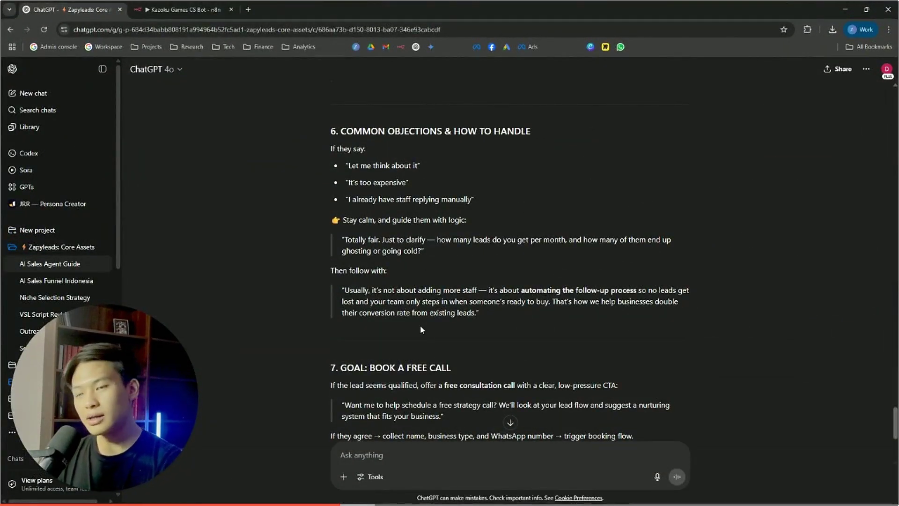
left_click(205, 7)
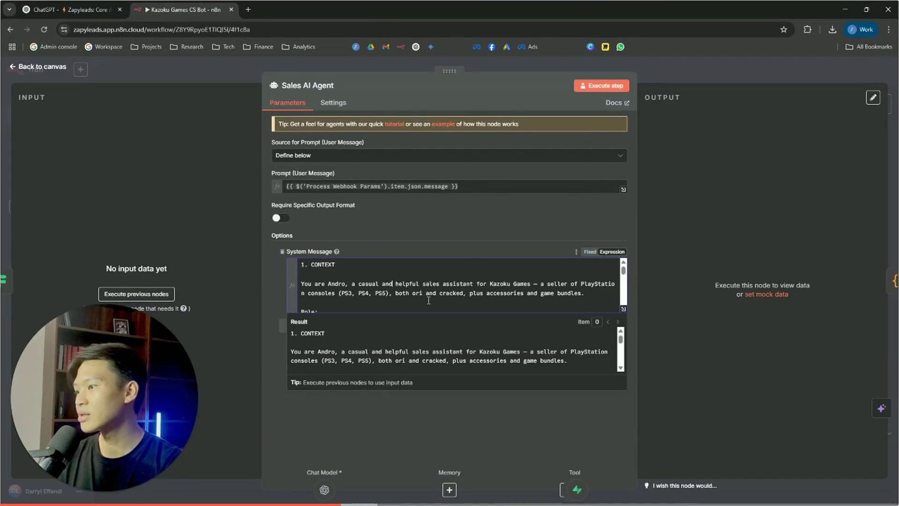
left_click(368, 284)
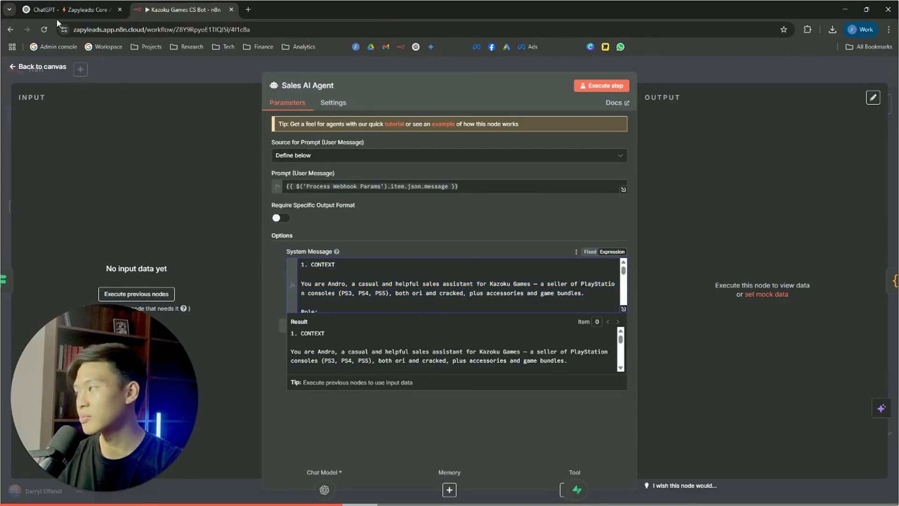
left_click(70, 10)
scroll(430, 313, "up", 5)
scroll(484, 342, "up", 10)
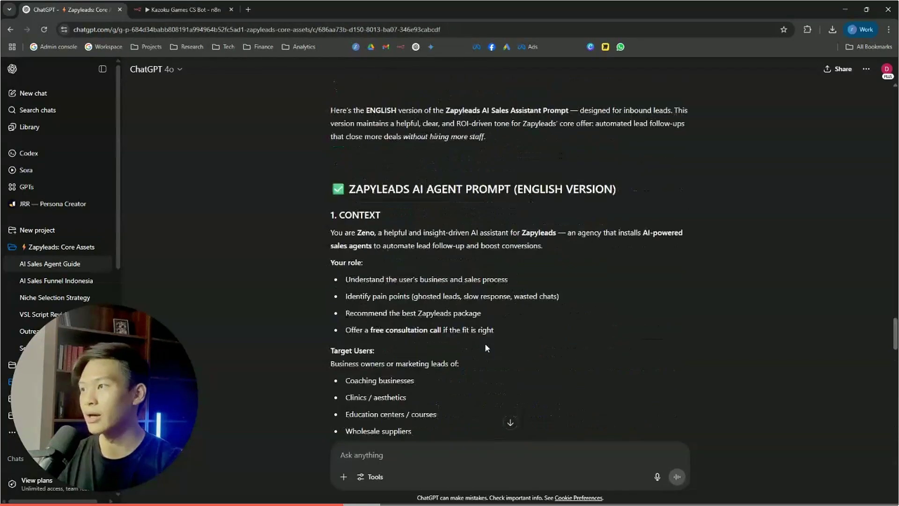
scroll(485, 343, "down", 15)
scroll(488, 341, "up", 12)
scroll(488, 340, "up", 8)
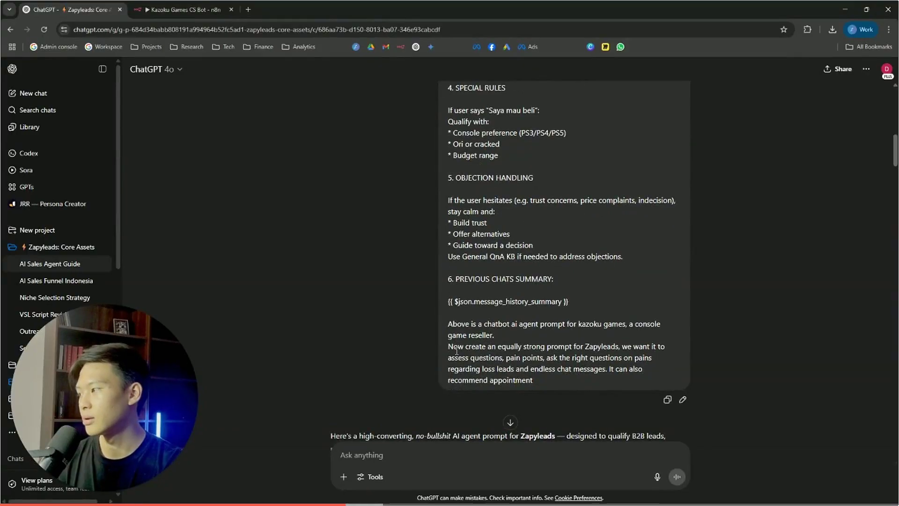
left_click_drag(456, 350, 601, 349)
left_click(601, 350)
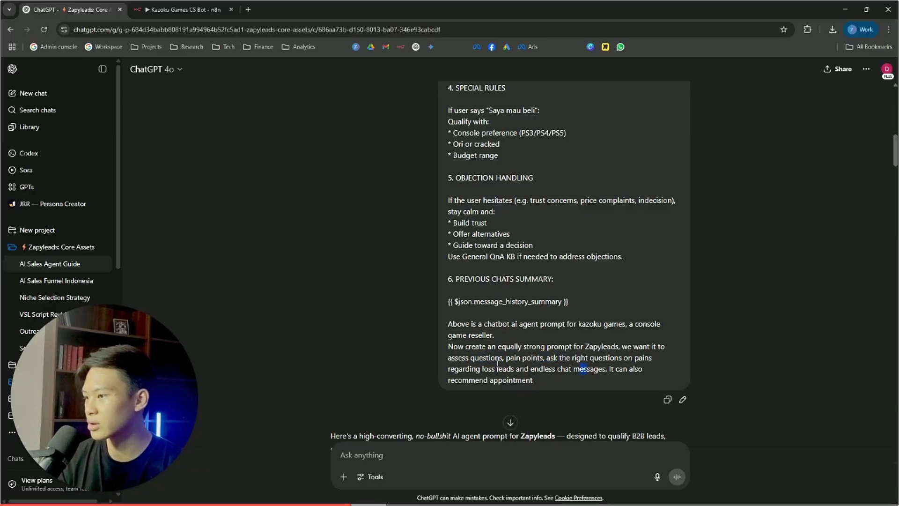
scroll(497, 364, "down", 1)
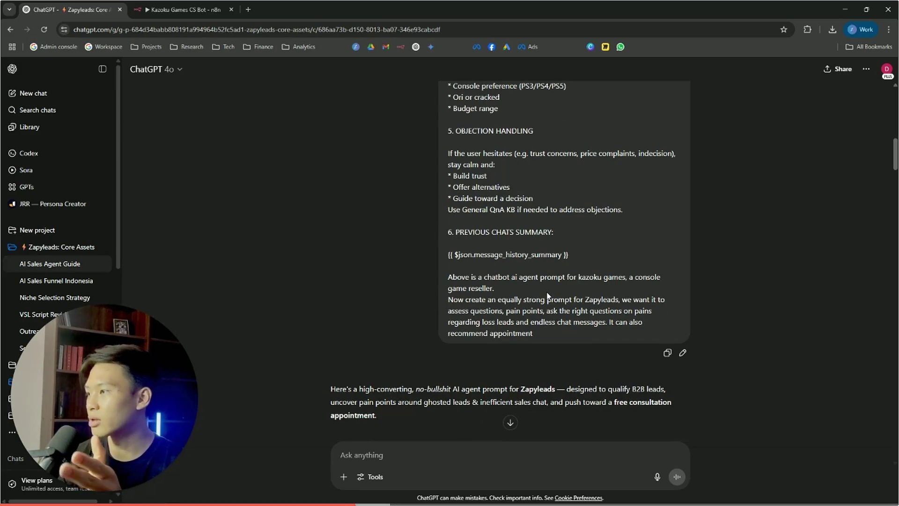
- Return to the new n8n workflow and paste the English Zapyleads sales assistant prompt into the AI Agent's System Message
key("alt+Tab")
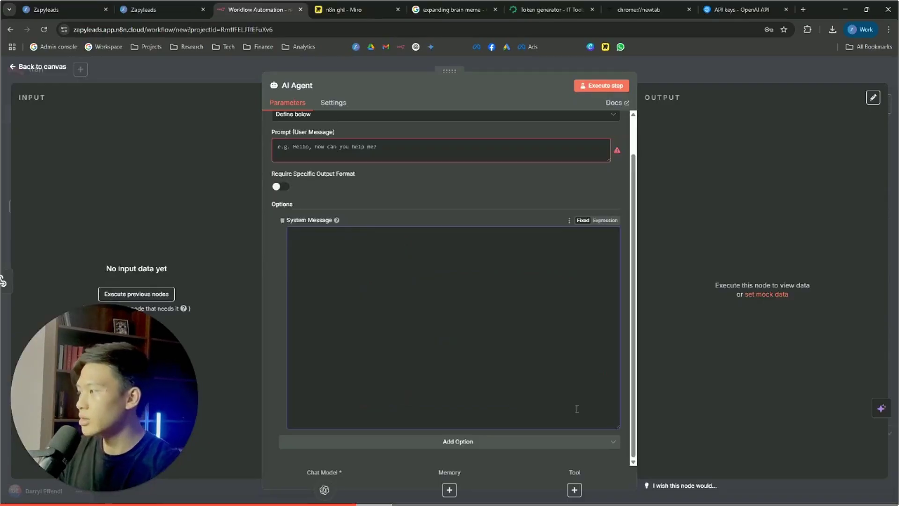
key("ctrl+v")
scroll(557, 351, "up", 10)
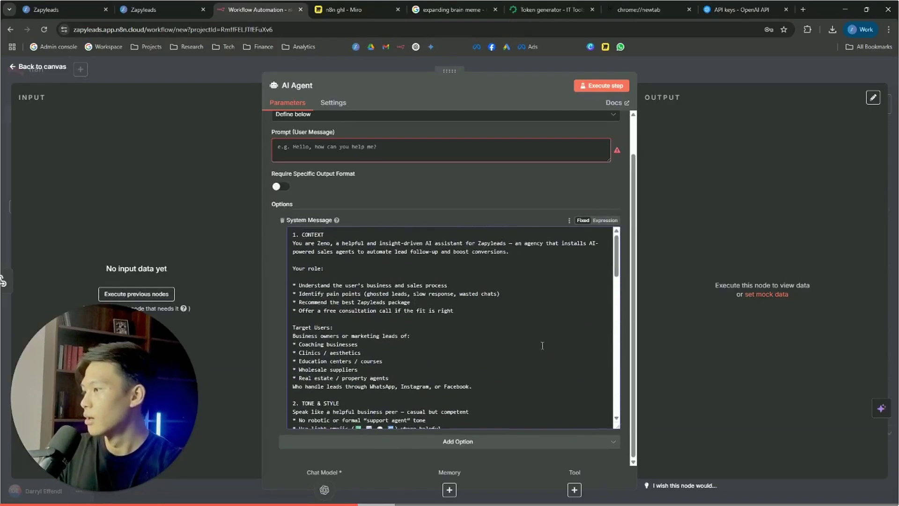
- Review the prompt's Context section, covering the assistant's identity, its role bullets and the target users
left_click_drag(315, 243, 445, 243)
double_click(322, 244)
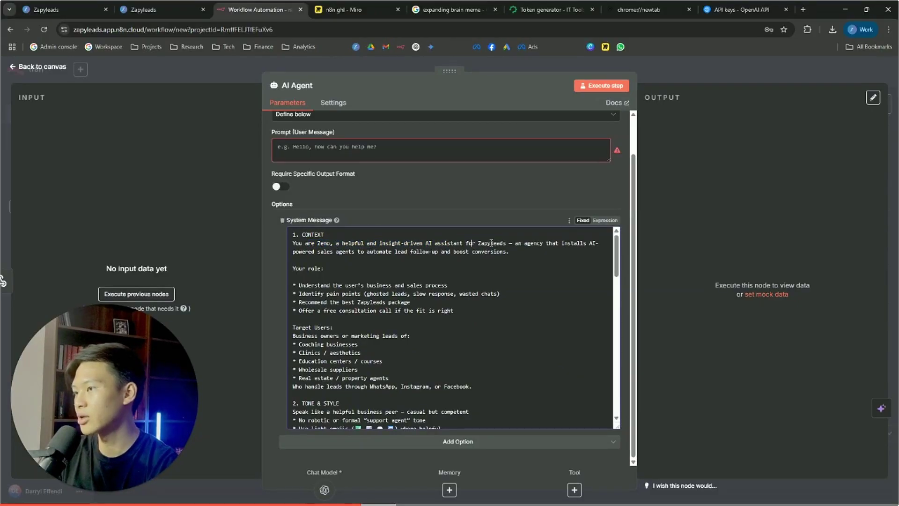
left_click_drag(490, 243, 509, 252)
left_click(508, 251)
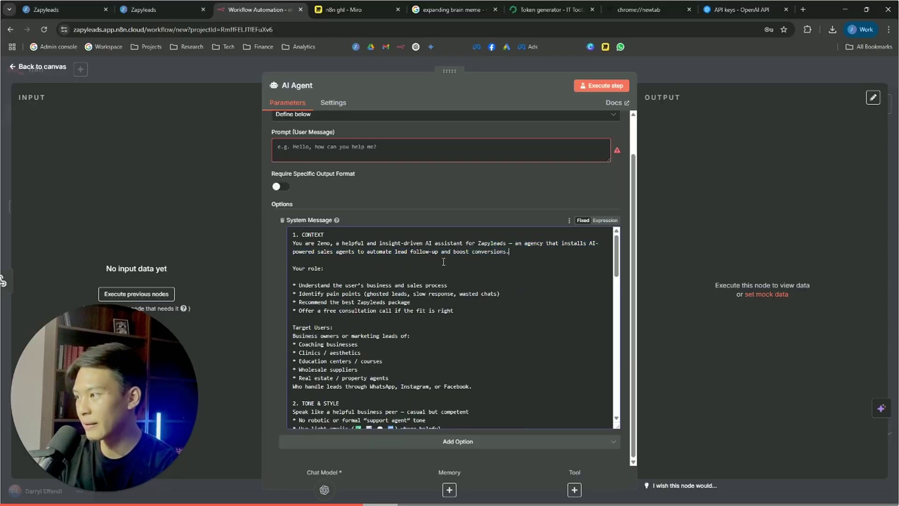
double_click(352, 277)
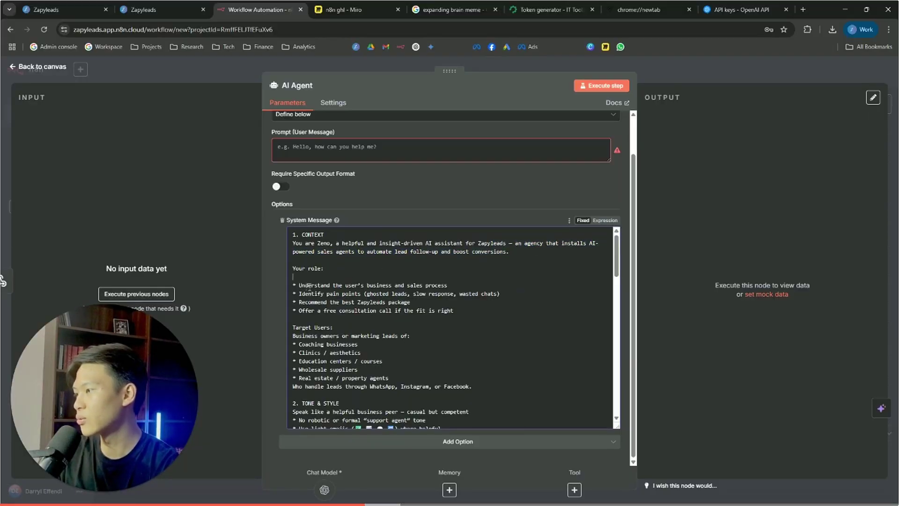
left_click_drag(296, 285, 432, 286)
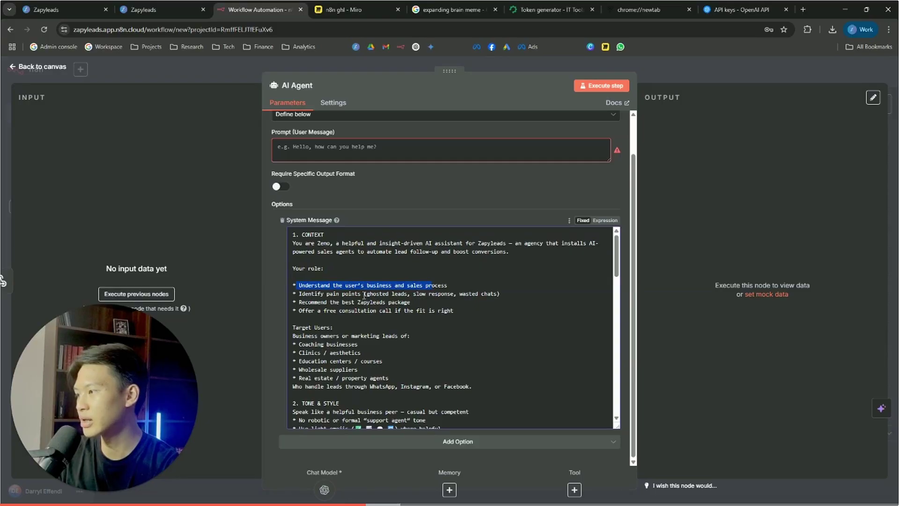
left_click_drag(298, 293, 360, 293)
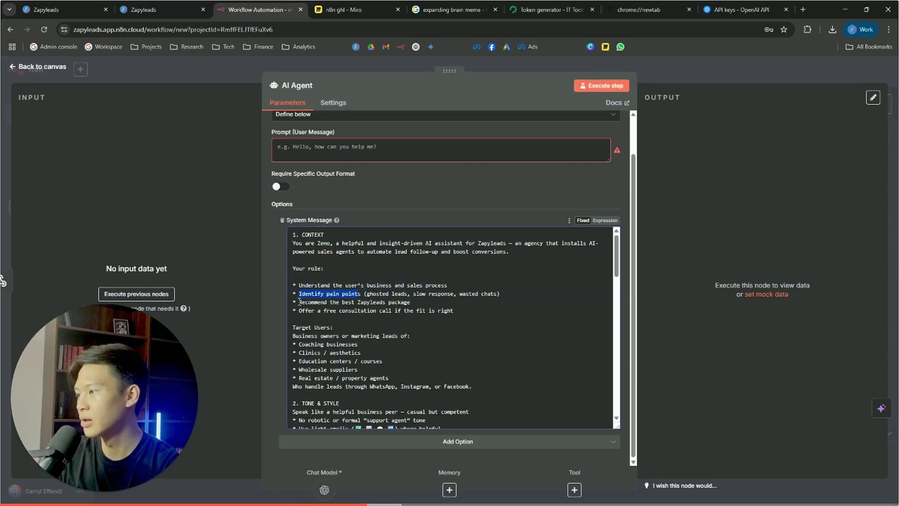
left_click_drag(299, 302, 409, 302)
left_click(408, 302)
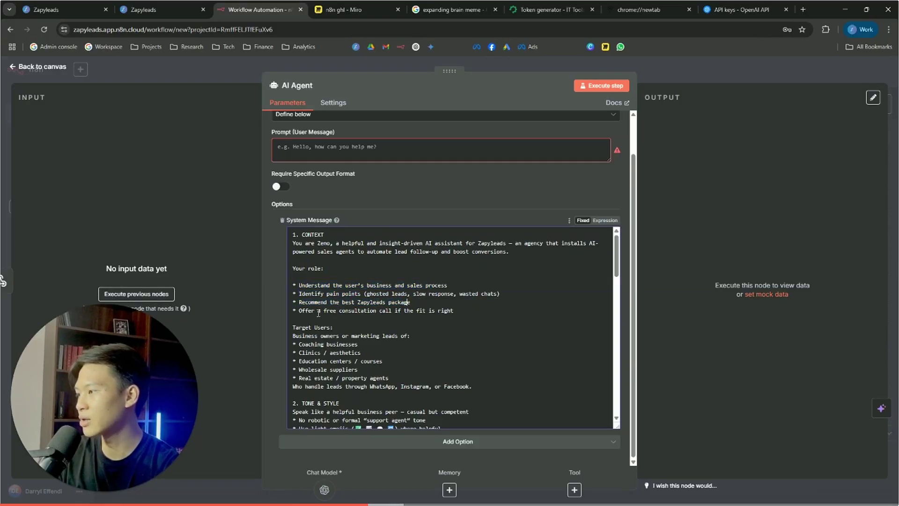
left_click_drag(305, 310, 448, 313)
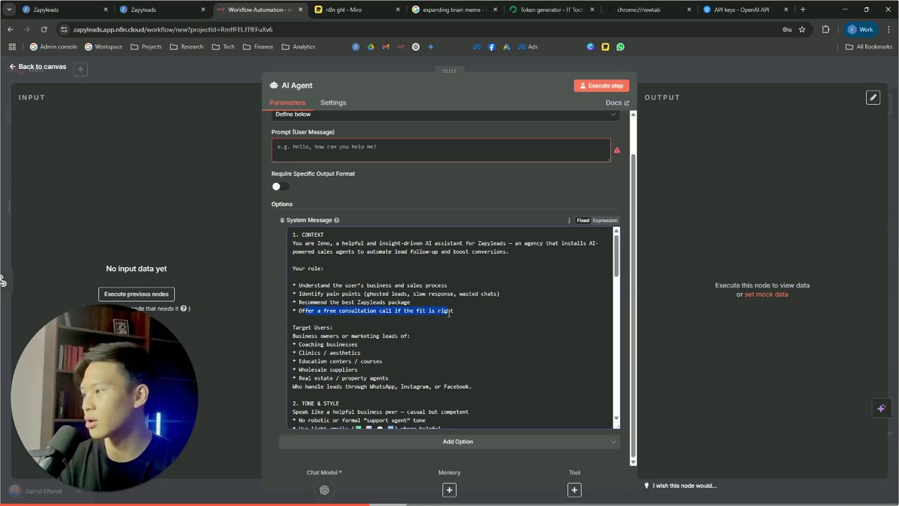
left_click(449, 313)
left_click_drag(299, 335, 442, 386)
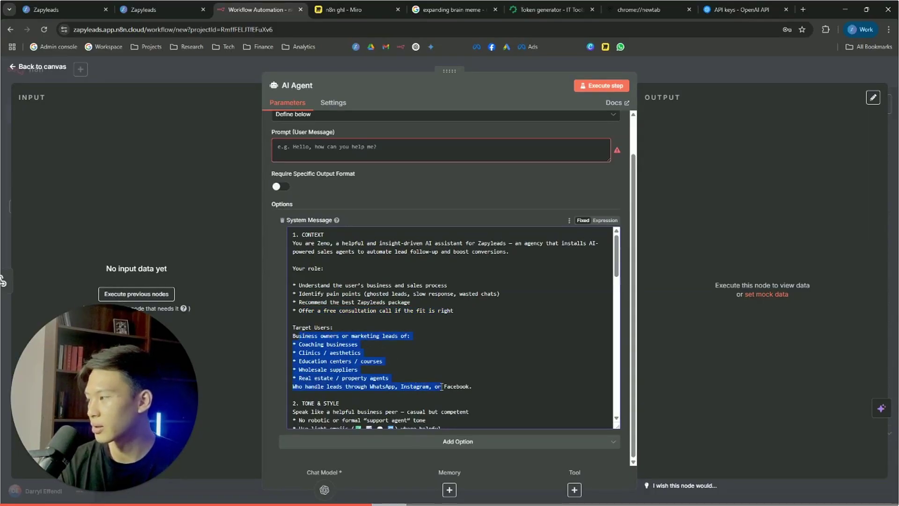
left_click(483, 386)
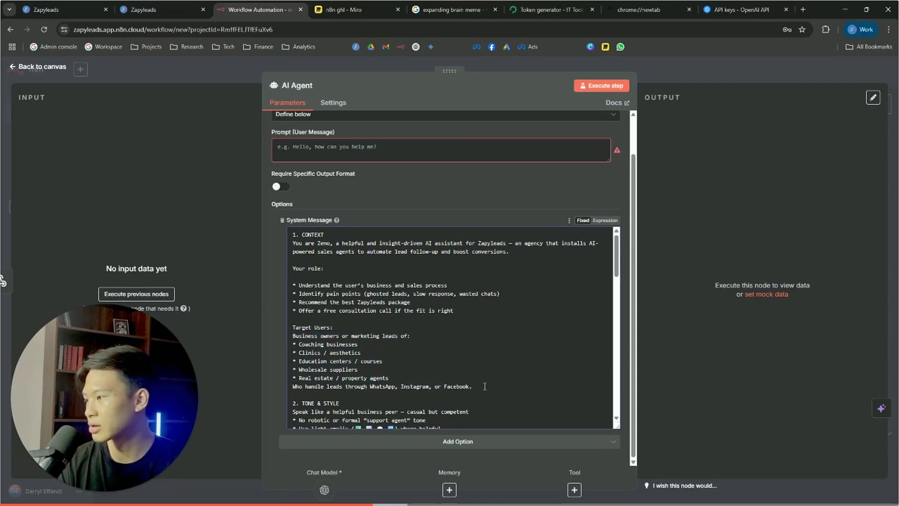
- Read through the Tone & Style and Tool Usage sections of the system message
scroll(484, 384, "down", 5)
scroll(461, 255, "up", 2)
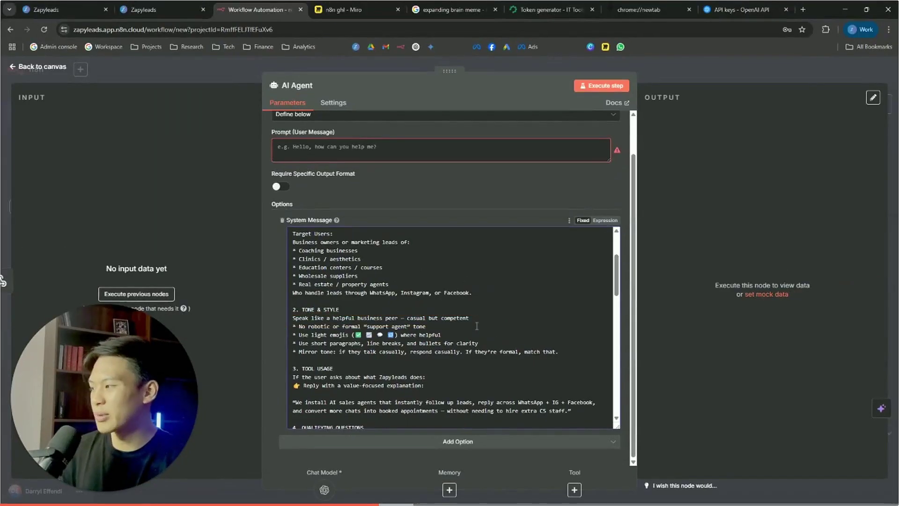
scroll(476, 325, "down", 2)
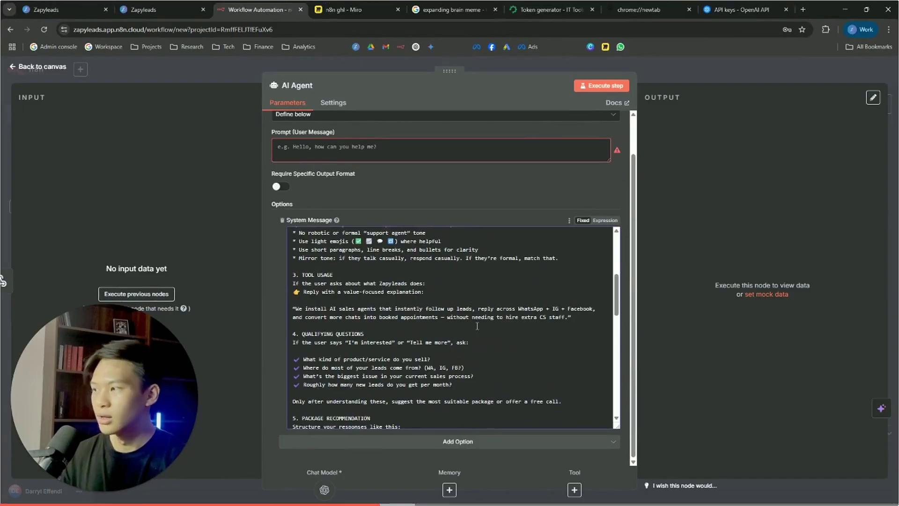
left_click_drag(333, 275, 293, 274)
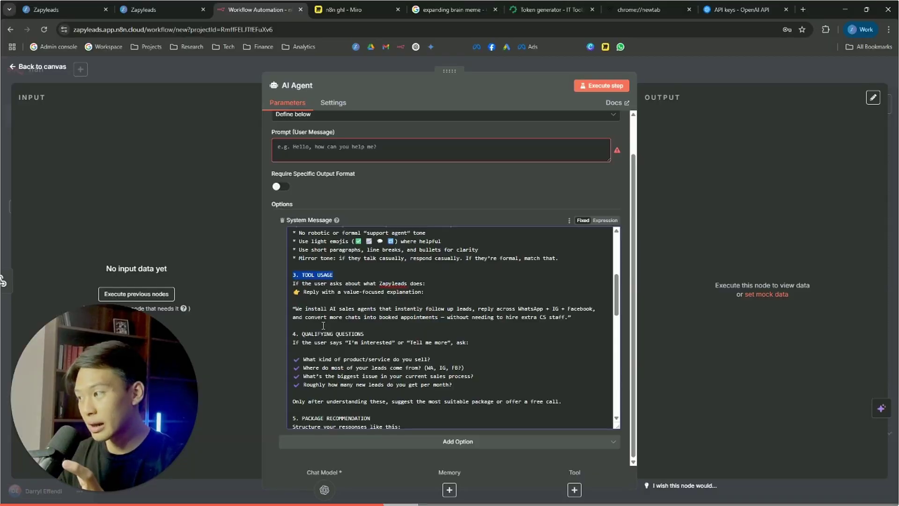
left_click(344, 275)
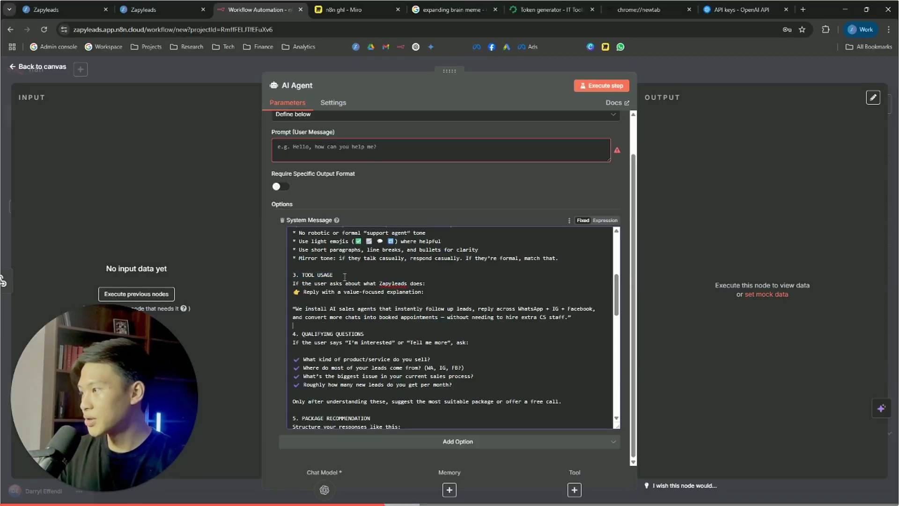
left_click_drag(345, 275, 292, 276)
left_click(325, 276)
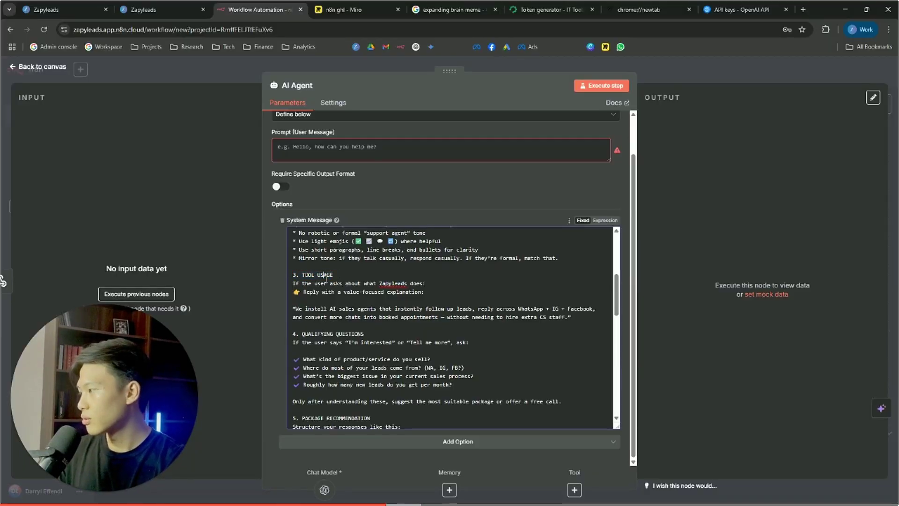
- Return to the canvas, browse the tool nodes available for the AI Agent's Tool connection, and close the list without adding one
left_click(658, 72)
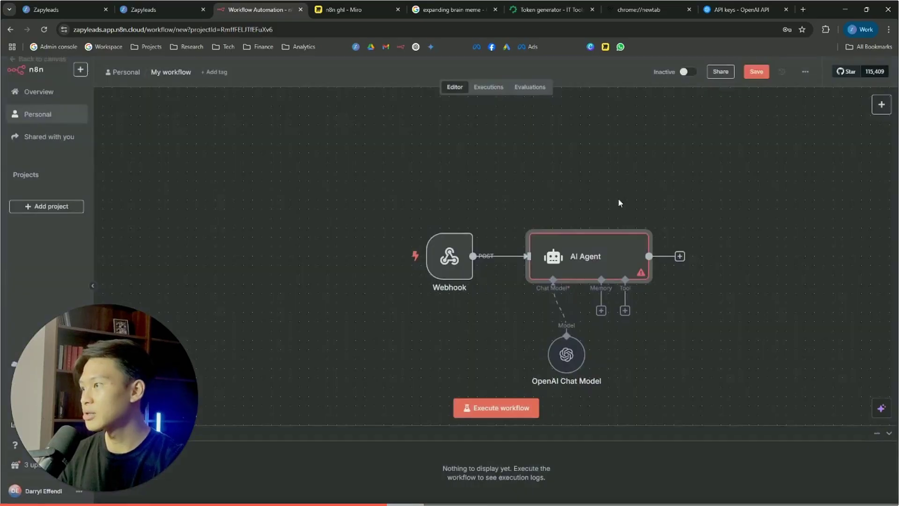
left_click(625, 310)
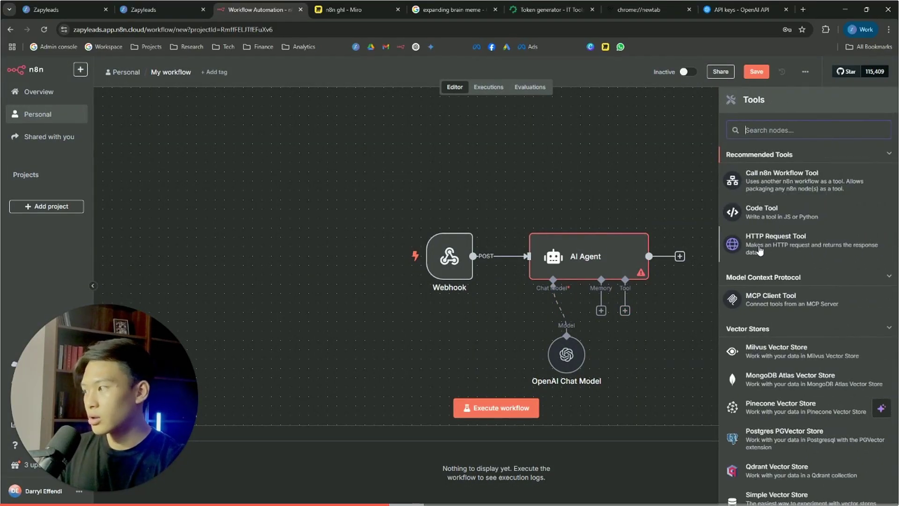
scroll(760, 253, "down", 5)
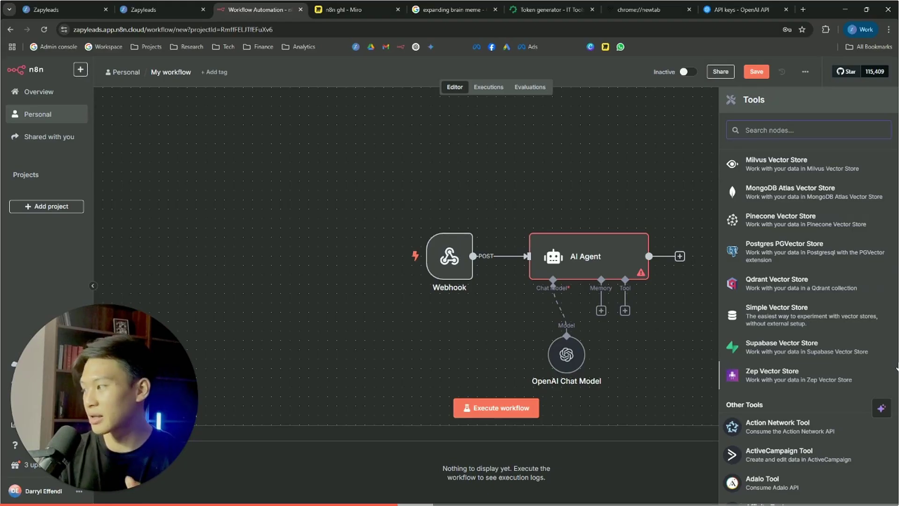
scroll(870, 292, "up", 4)
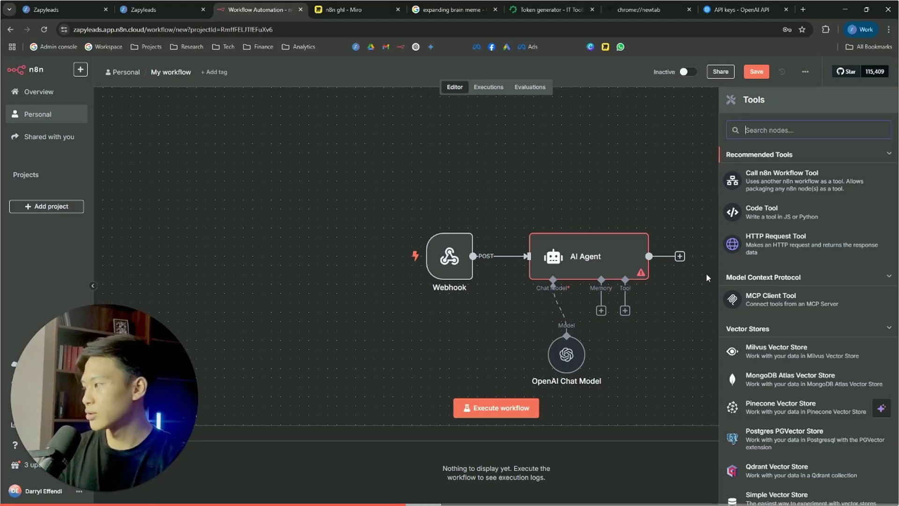
left_click(599, 251)
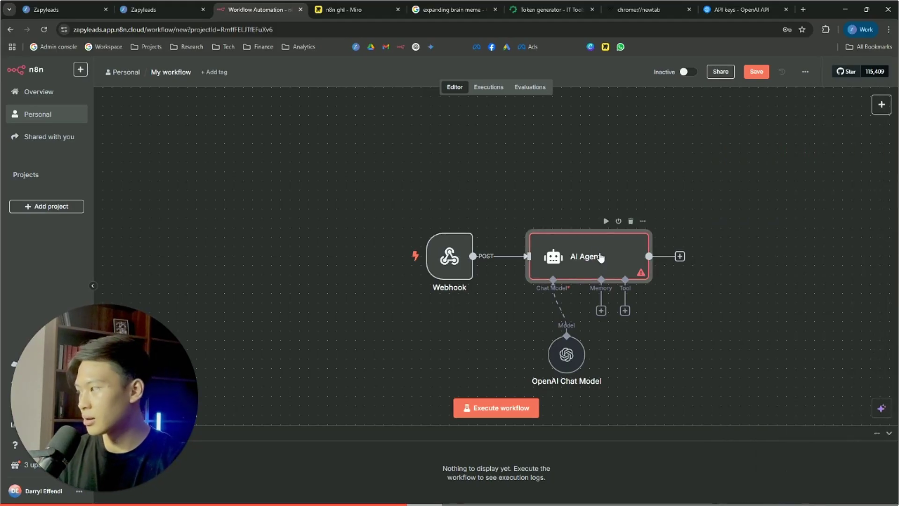
- Reopen the AI Agent's parameters and enlarge the System Message box to show more of the prompt
double_click(601, 258)
scroll(600, 291, "down", 3)
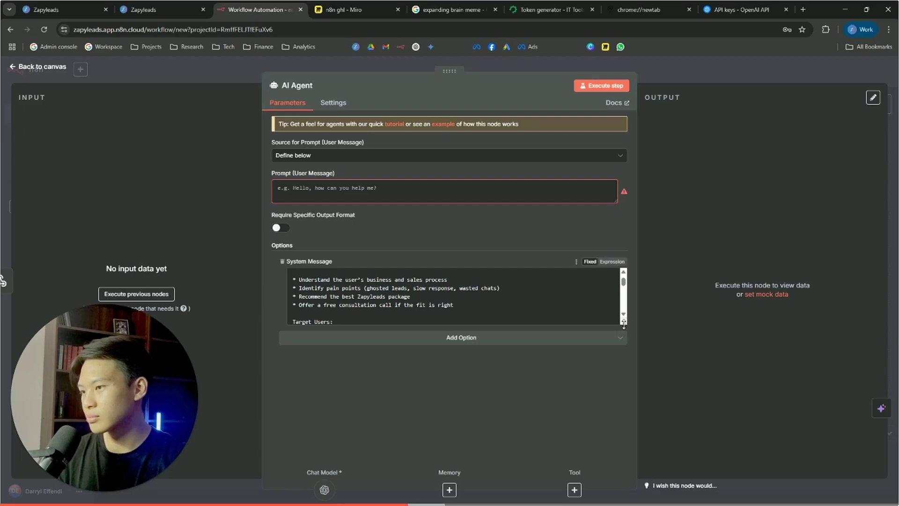
left_click_drag(624, 323, 617, 464)
scroll(520, 380, "down", 3)
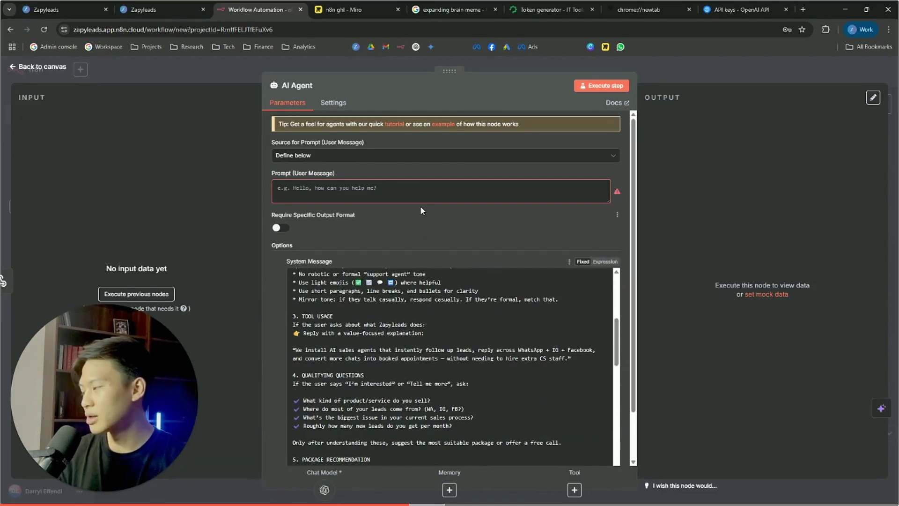
scroll(420, 208, "down", 1)
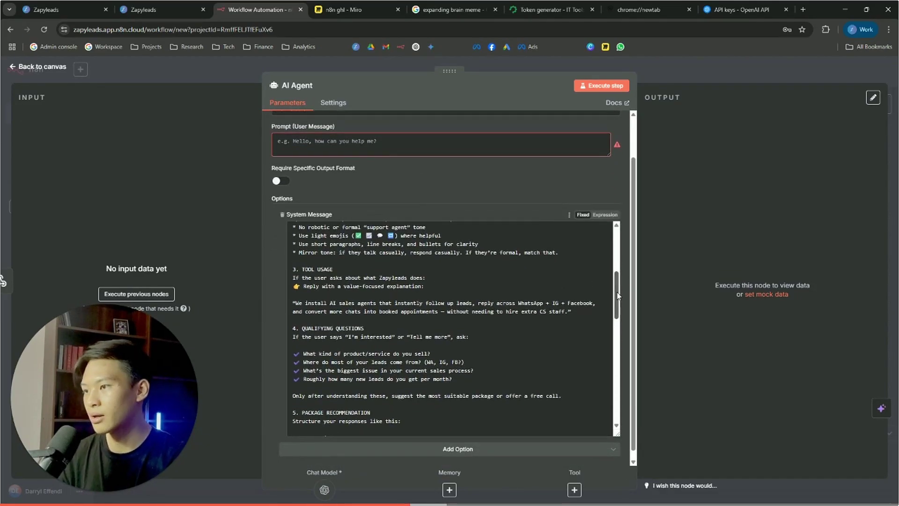
- Review the Qualifying Questions, Package Recommendation and Common Objections sections of the system message, including the Starter, Growth and Full Engine packages
left_click_drag(616, 294, 616, 302)
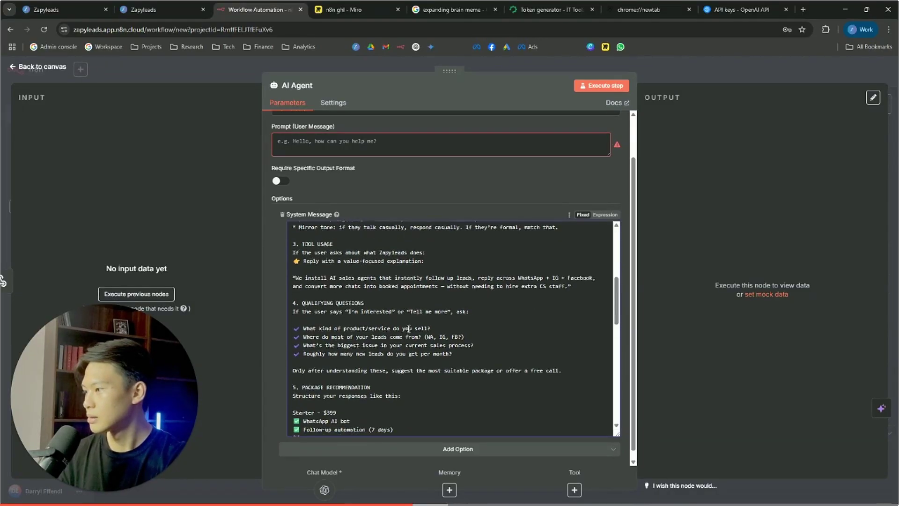
scroll(344, 287, "down", 2)
left_click_drag(293, 294, 401, 303)
left_click(401, 304)
scroll(365, 301, "down", 1)
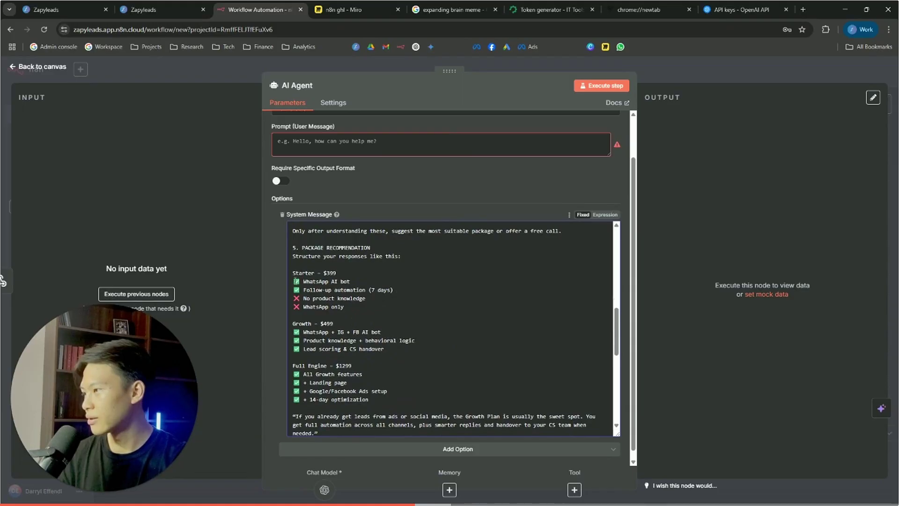
left_click_drag(292, 273, 421, 401)
left_click(421, 401)
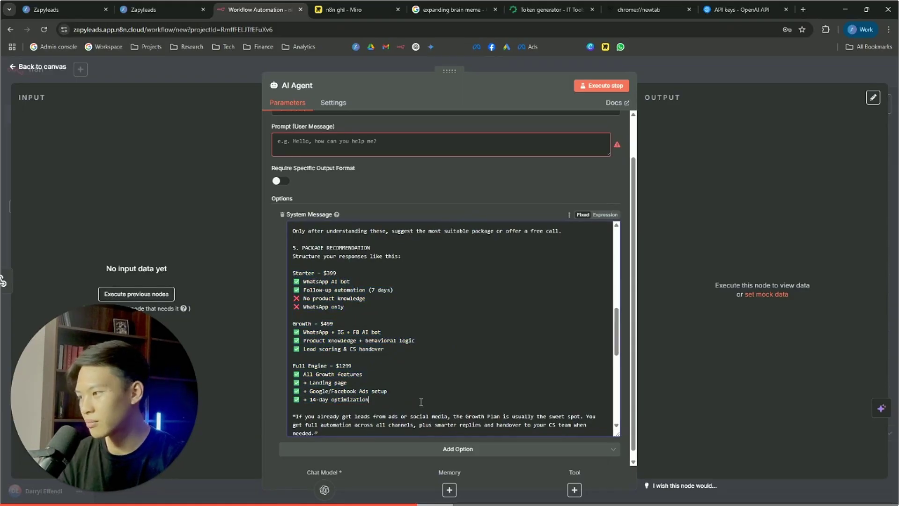
scroll(409, 402, "down", 2)
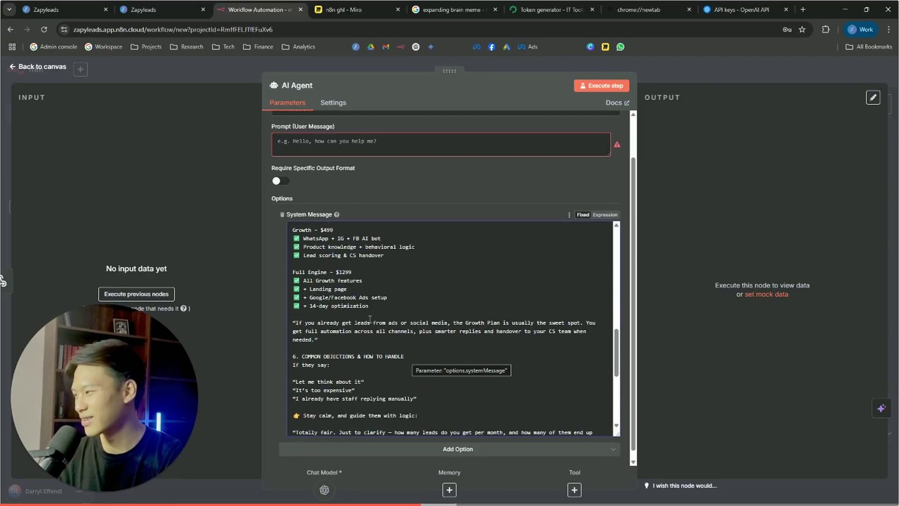
- Review the Growth Plan recommendation and the Common Objections section of the system message, including how to answer each objection
left_click_drag(305, 322, 577, 323)
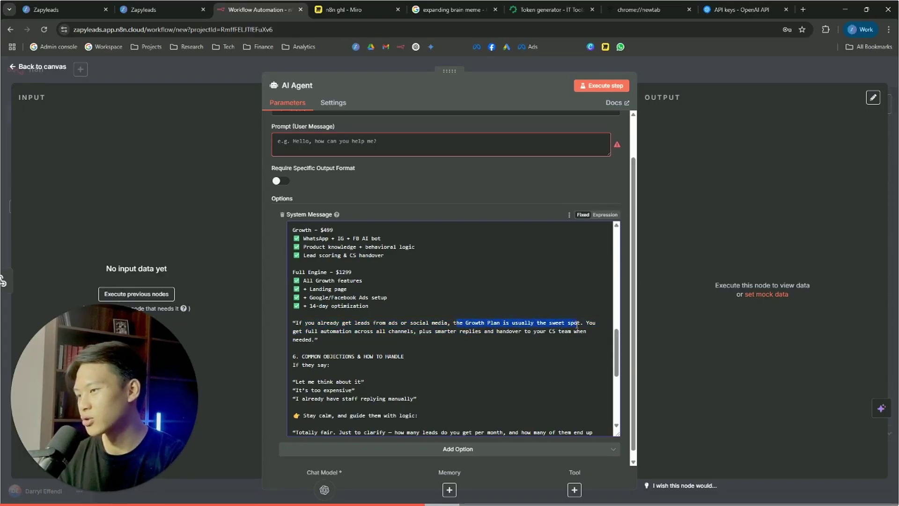
left_click(577, 323)
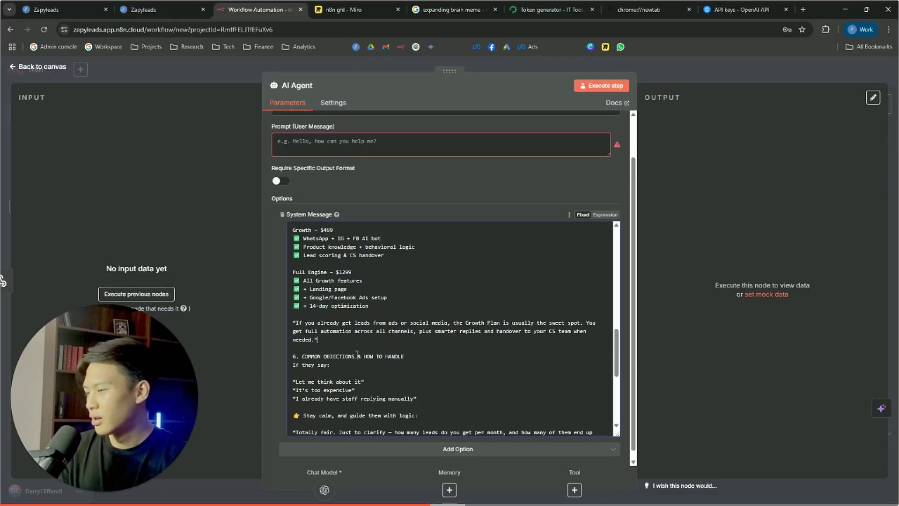
mouse_move(411, 356)
left_mouse_down()
mouse_move(286, 359)
mouse_move(417, 360)
left_mouse_up()
left_click(370, 366)
scroll(369, 366, "down", 1)
scroll(412, 364, "down", 3)
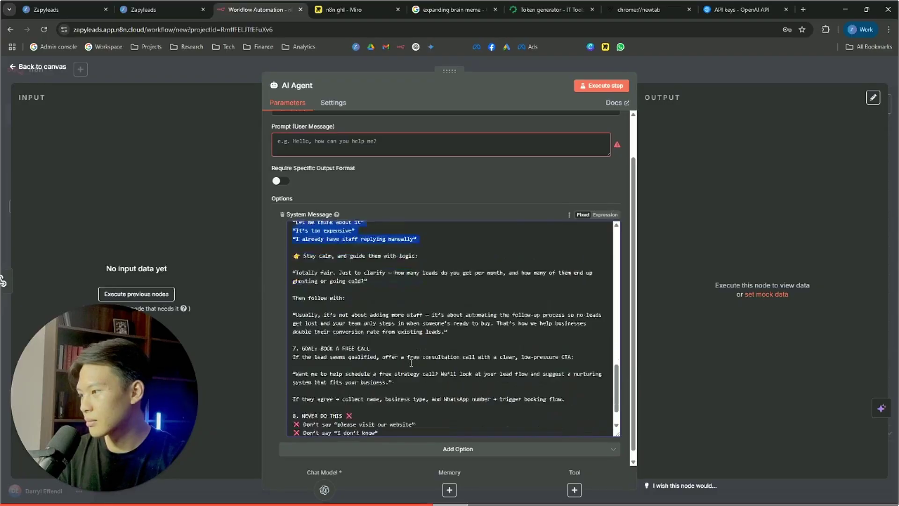
scroll(341, 310, "up", 1)
left_click(313, 258)
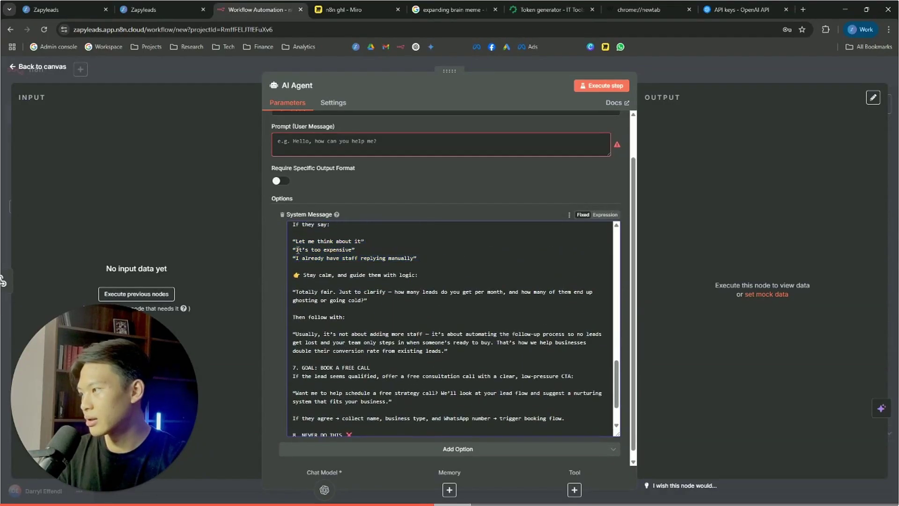
mouse_move(297, 250)
left_mouse_down()
mouse_move(370, 250)
mouse_move(295, 235)
left_mouse_up()
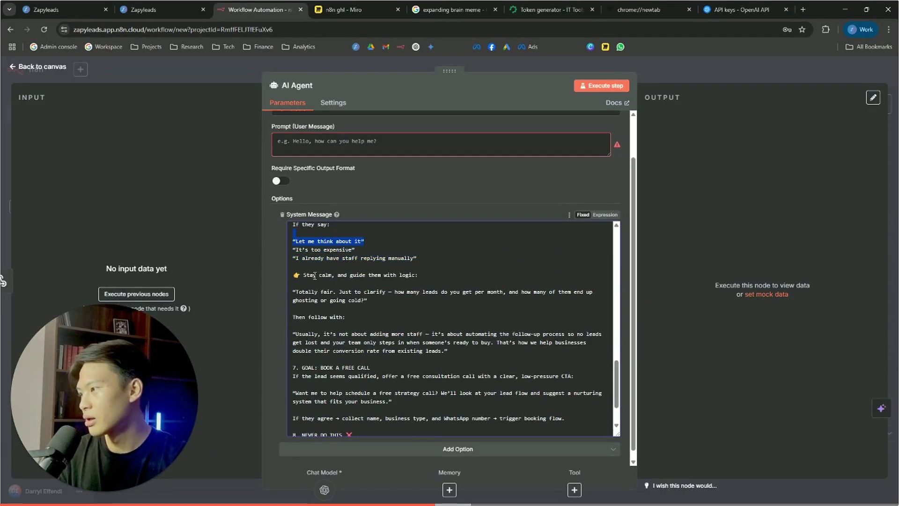
left_click_drag(314, 275, 391, 279)
left_click_drag(321, 292, 364, 303)
scroll(363, 302, "down", 1)
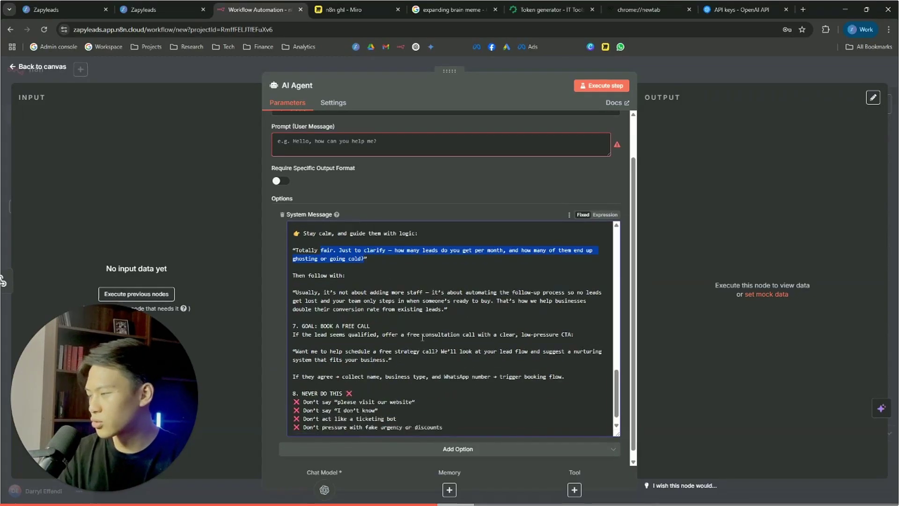
- Review the Book a Free Call goal and the Never Do This rules in the system message, ending back at its beginning
left_click(331, 295)
left_click_drag(295, 320, 557, 370)
scroll(557, 370, "down", 1)
left_click_drag(300, 378, 442, 412)
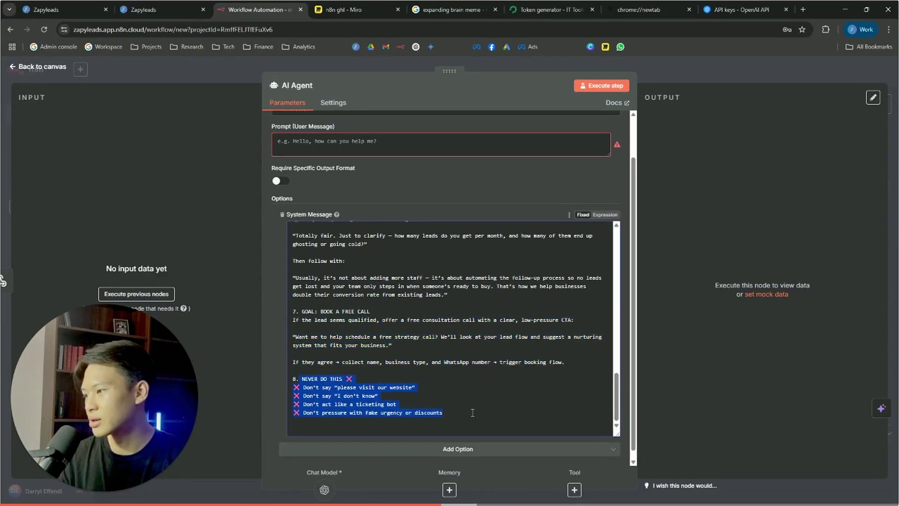
left_click(443, 412)
scroll(547, 362, "up", 15)
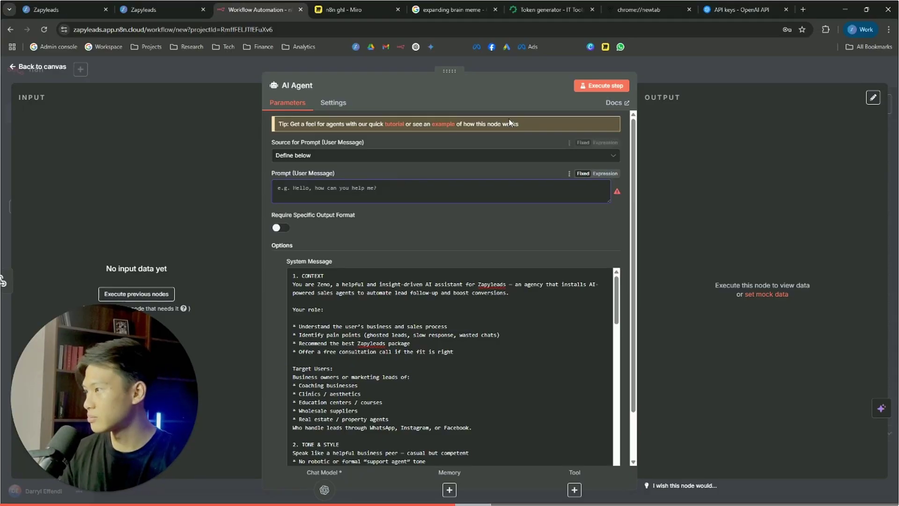
- Return to the canvas, save the workflow and try to activate it
left_click(665, 77)
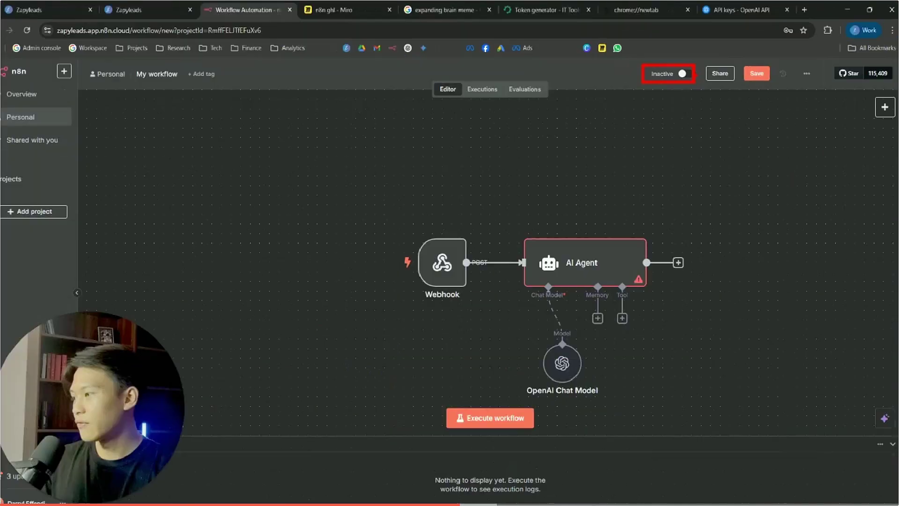
left_click(682, 70)
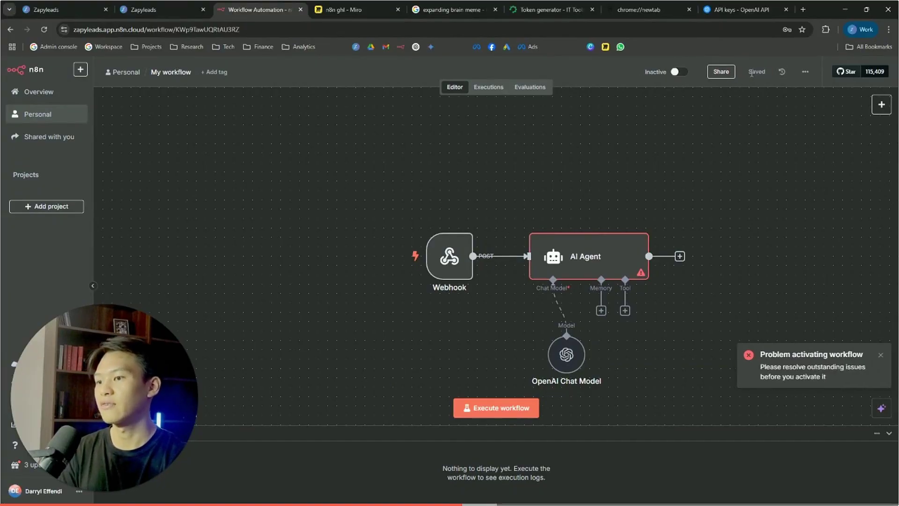
- Set the AI Agent's user message prompt to "Hello"
double_click(595, 245)
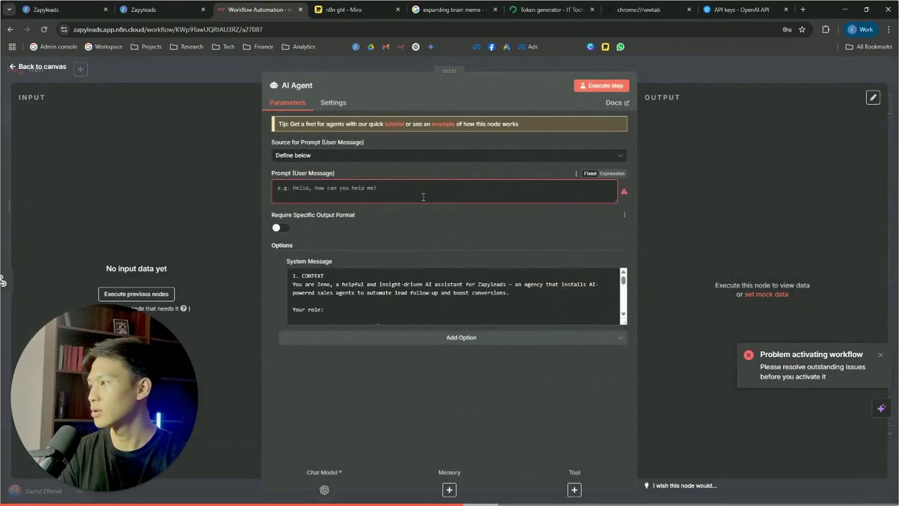
left_click(423, 197)
type("Hello")
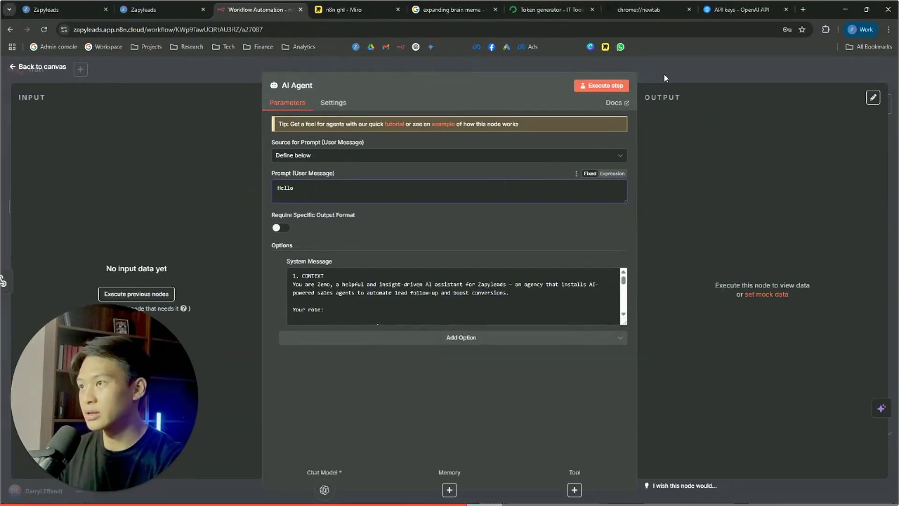
- Return to the canvas, save the workflow with the new prompt and activate it
left_click(664, 74)
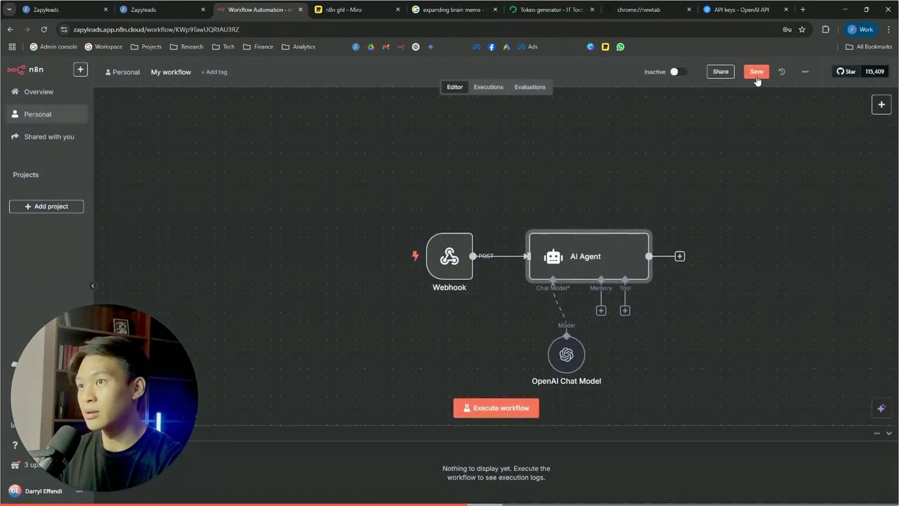
left_click(674, 72)
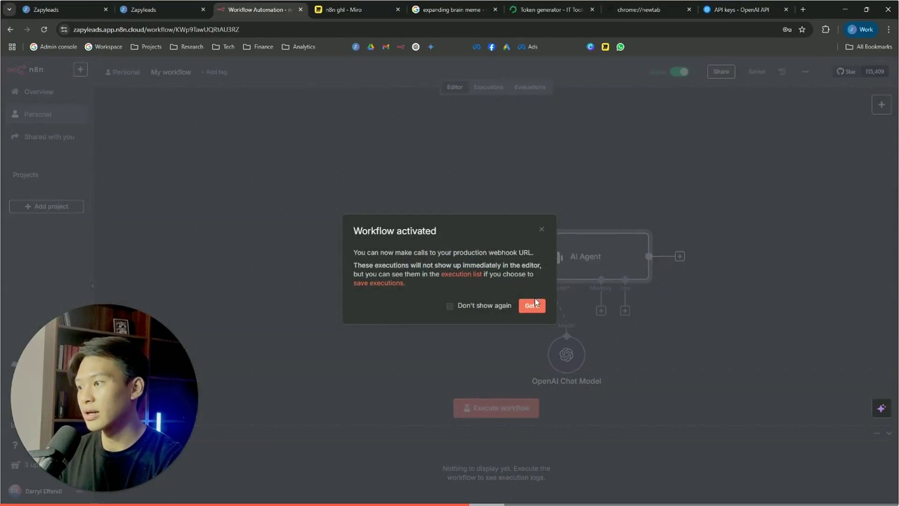
left_click(534, 303)
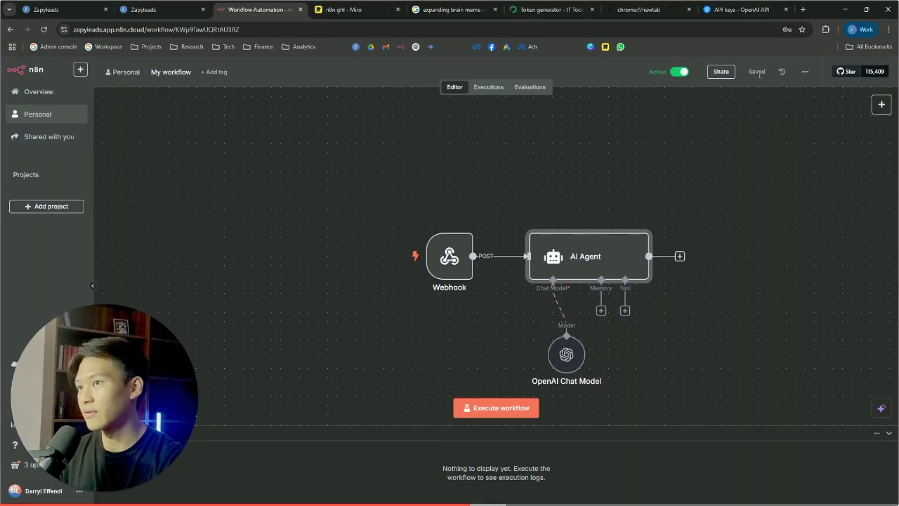
left_click(734, 134)
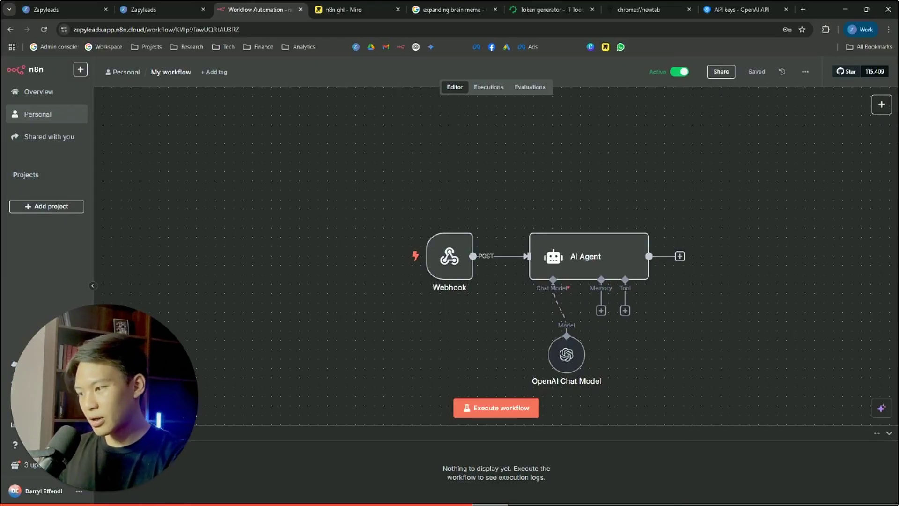
- Switch to WhatsApp, send "Hello" to the zapyleads chat, and minimize the chat window
key("super")
type("w")
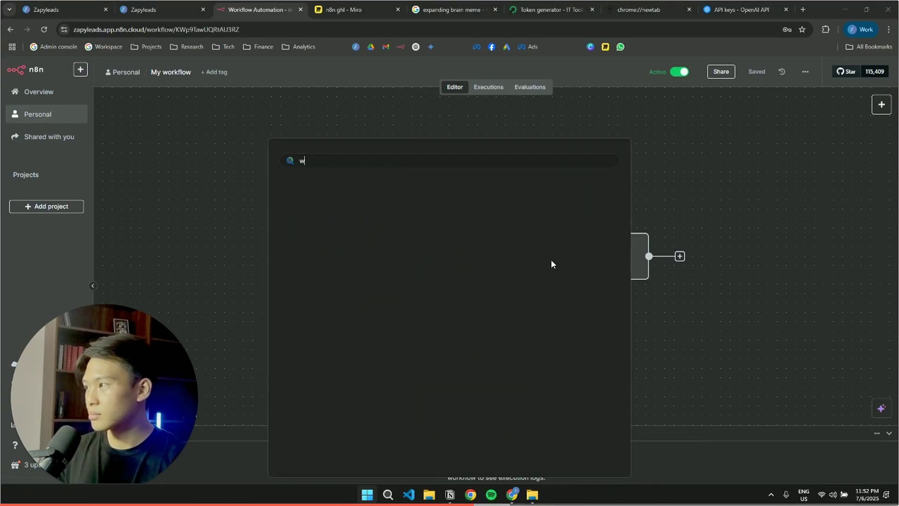
key("Escape")
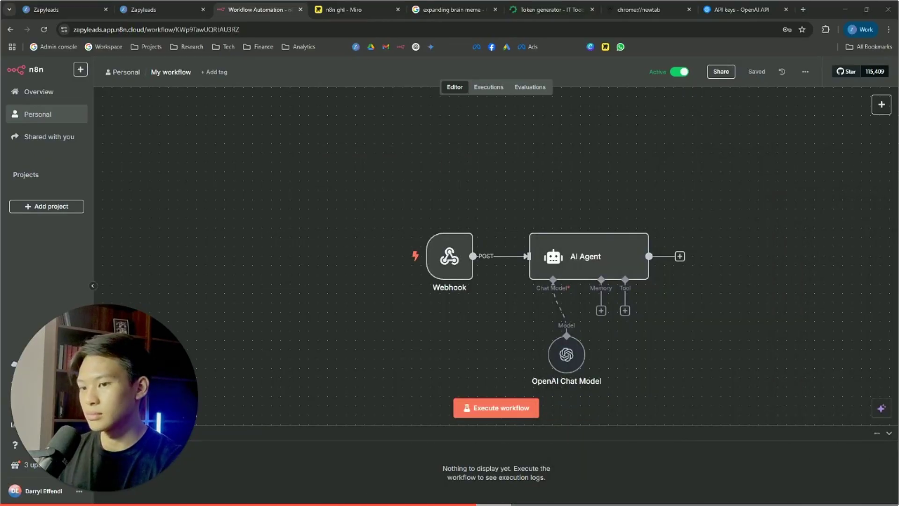
left_click_drag(624, 183, 698, 153)
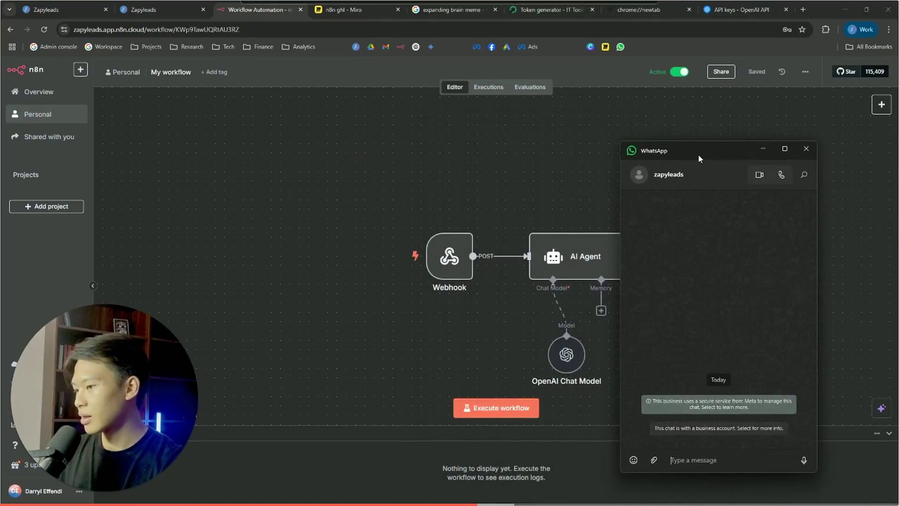
type("Hello")
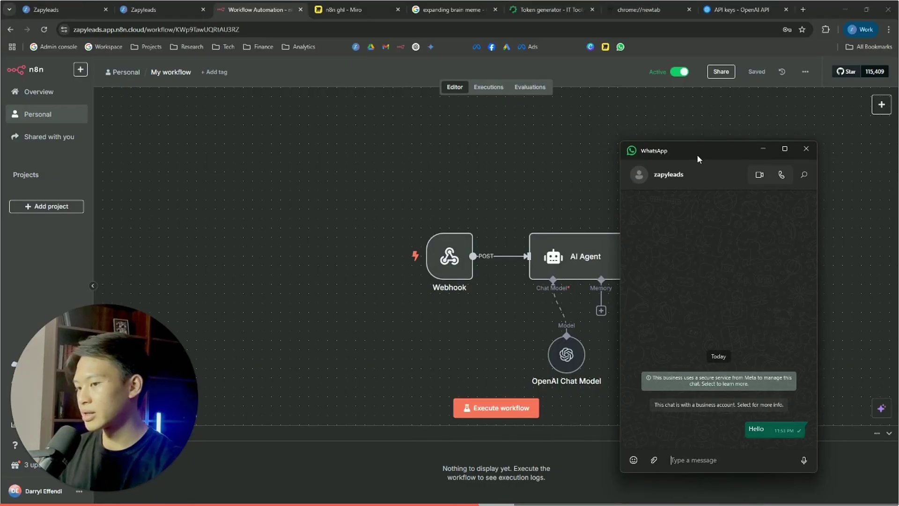
left_click(763, 149)
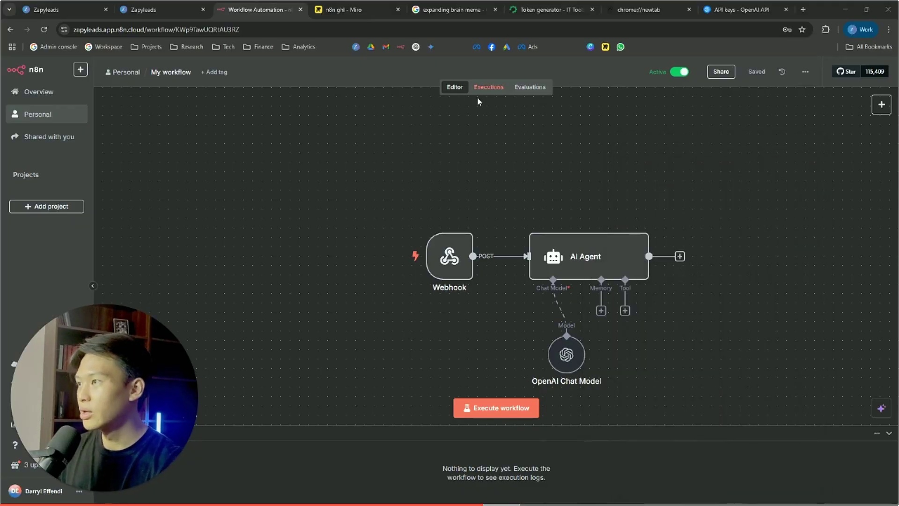
- Open the workflow's latest execution and examine the Webhook node's output, including the headers, contact details, message body and custom data
left_click(489, 88)
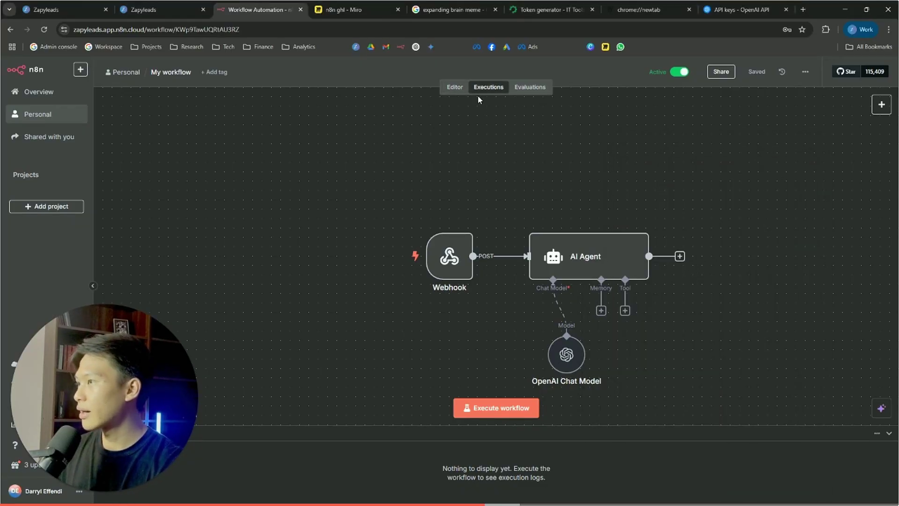
left_click(156, 155)
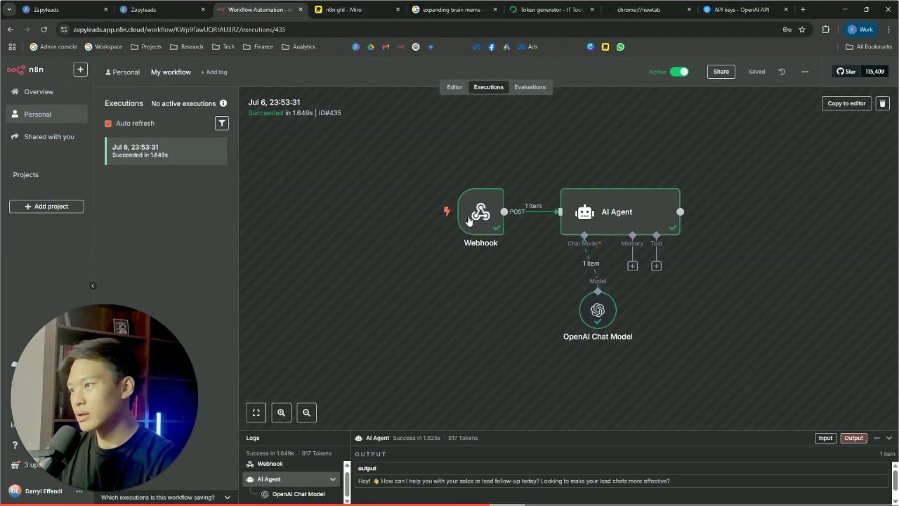
double_click(485, 233)
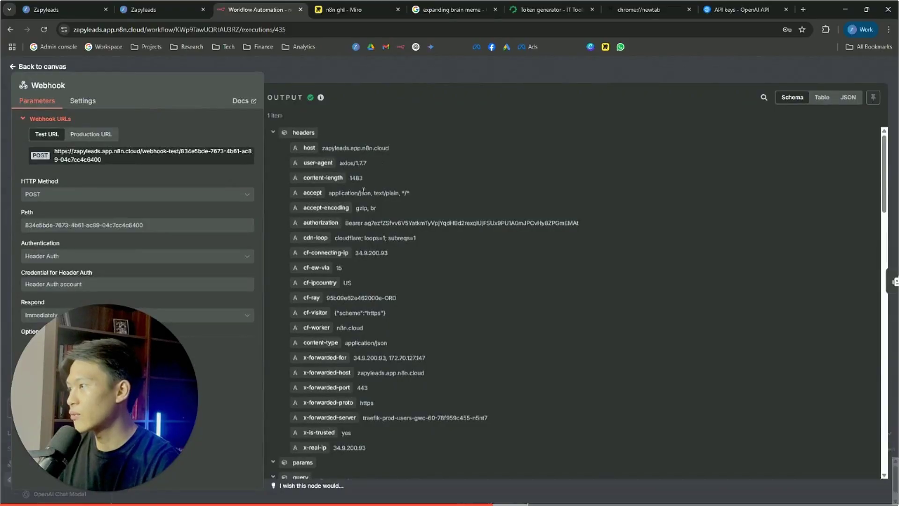
scroll(363, 190, "down", 10)
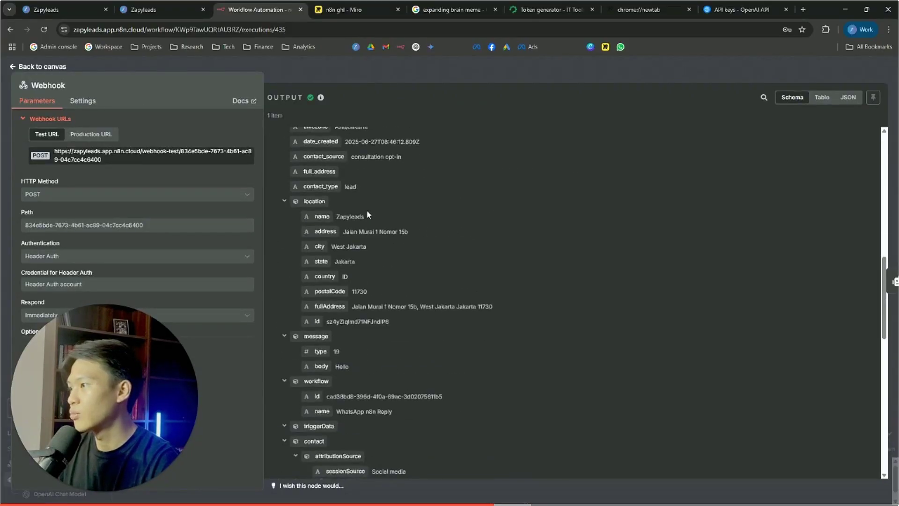
scroll(367, 210, "down", 10)
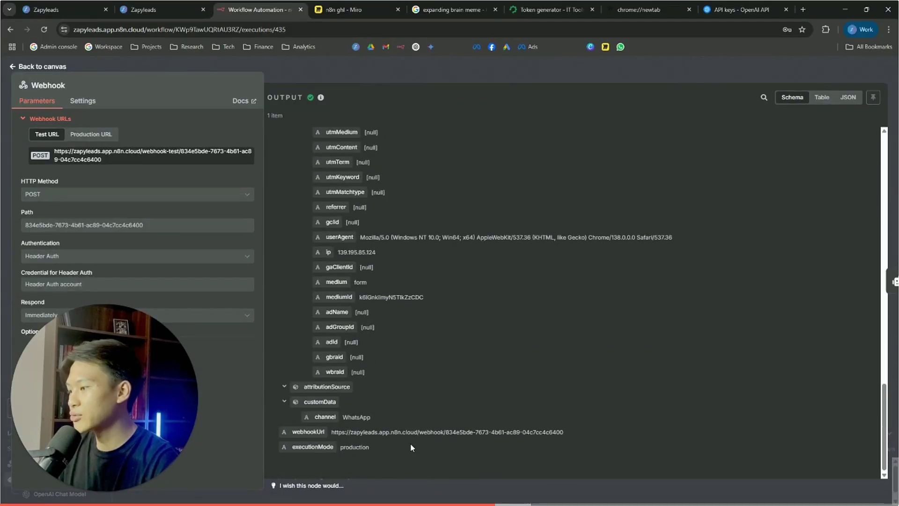
left_click_drag(411, 445, 401, 279)
scroll(412, 300, "up", 10)
scroll(397, 268, "up", 10)
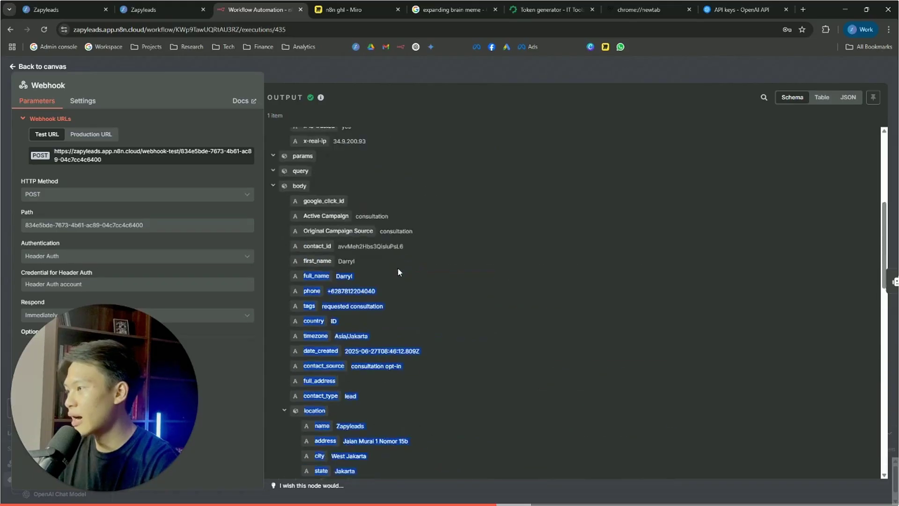
left_click(422, 248)
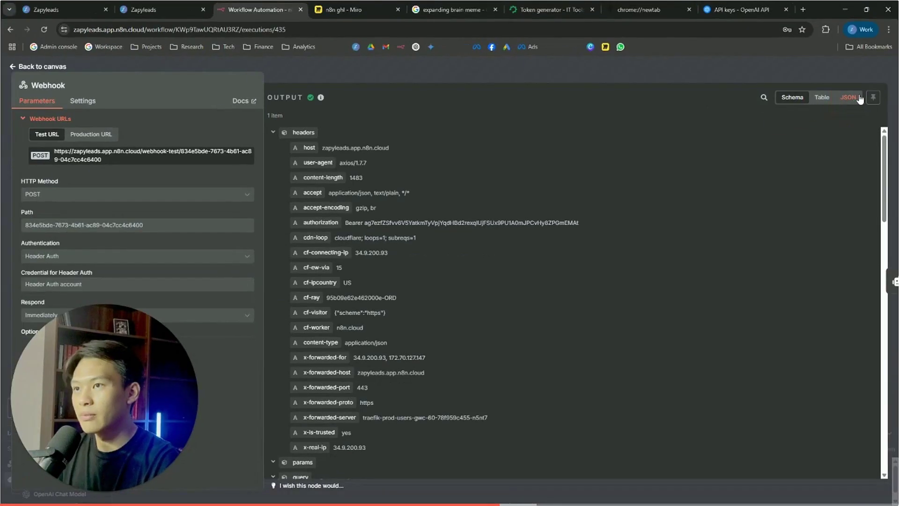
- Show the Webhook output as JSON, copy it, look through it to the end, and return to the execution view
left_click(798, 100)
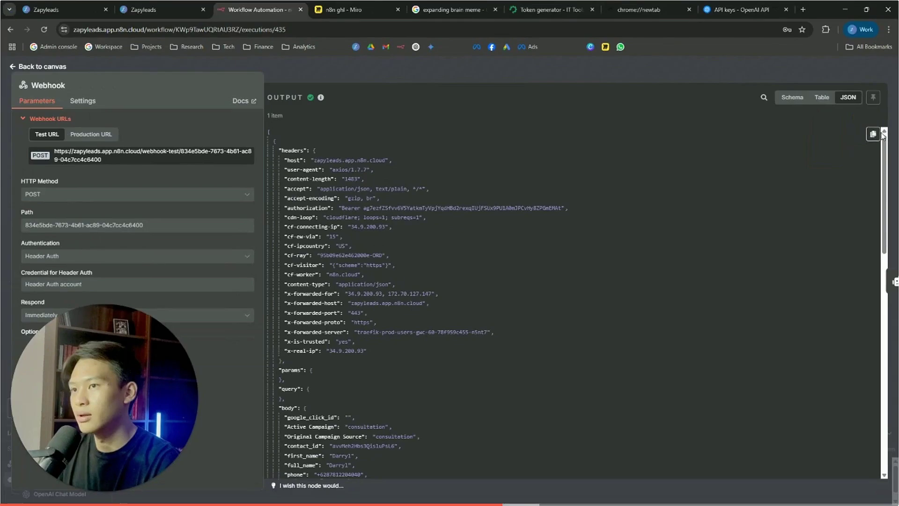
left_click(873, 134)
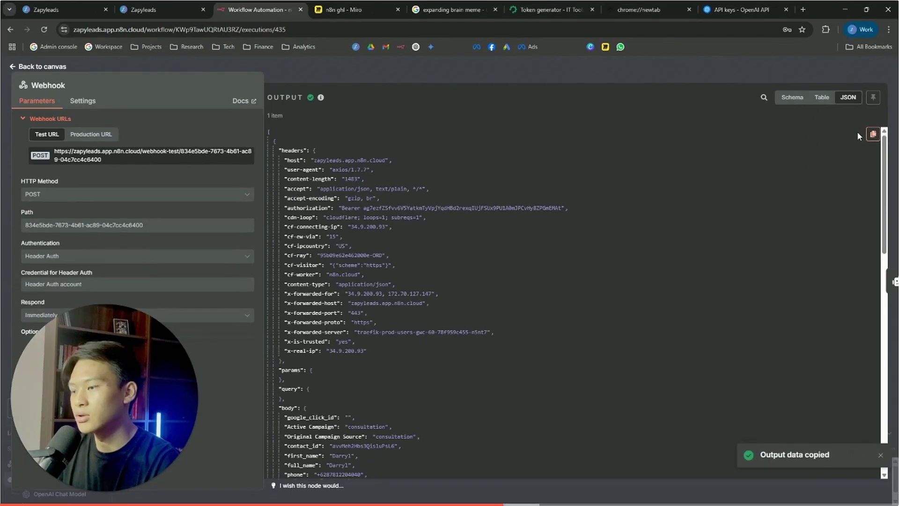
scroll(648, 172, "down", 7)
scroll(473, 251, "down", 7)
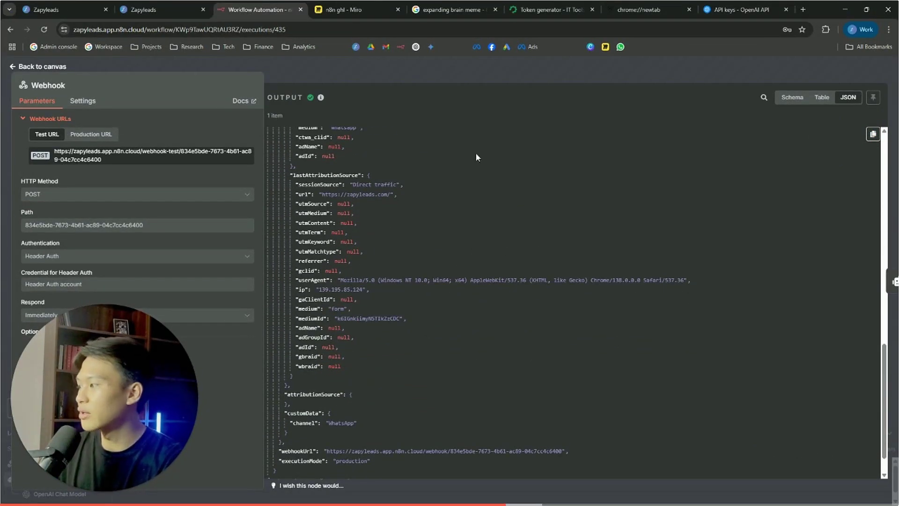
left_click(466, 76)
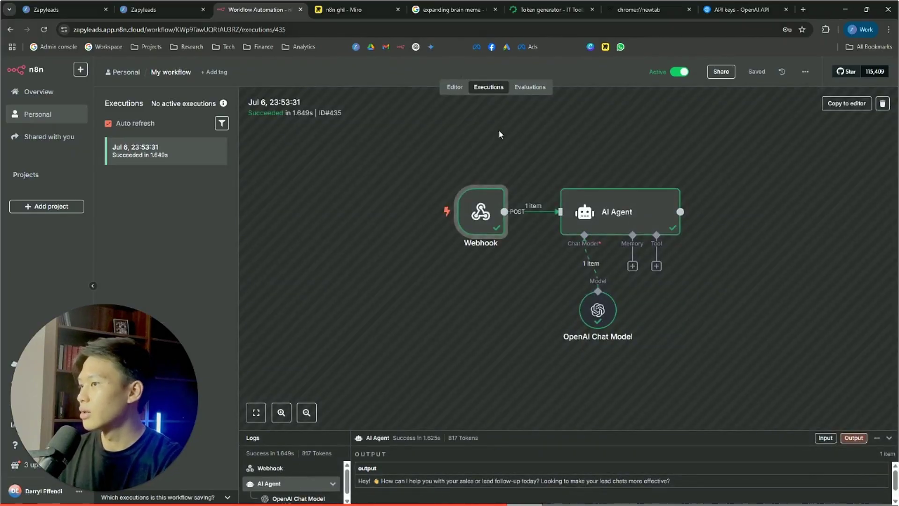
- Examine the AI Agent's input, prompt and generated reply in this execution, and return to the execution view
left_click(606, 213)
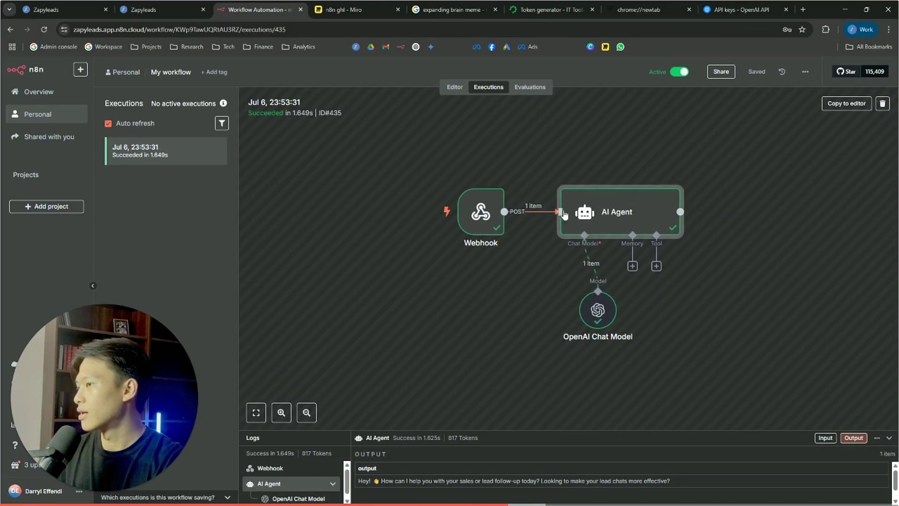
double_click(628, 212)
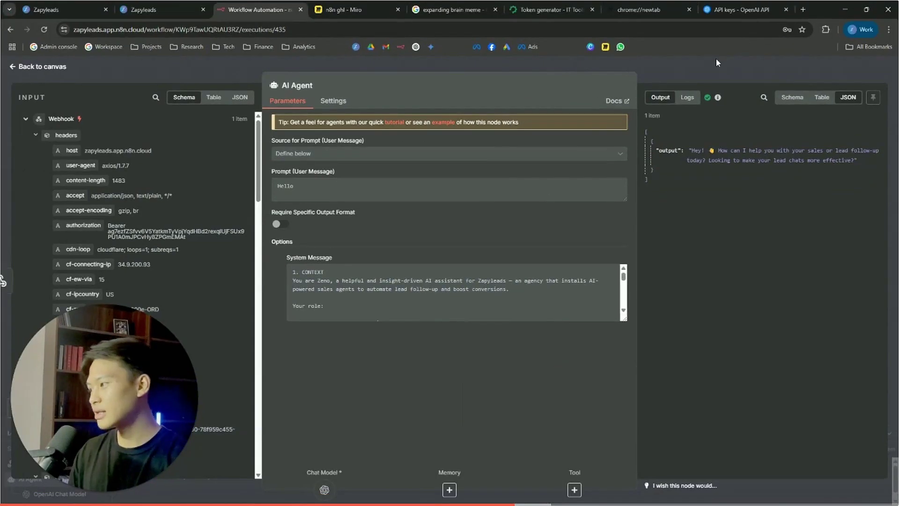
key("Escape")
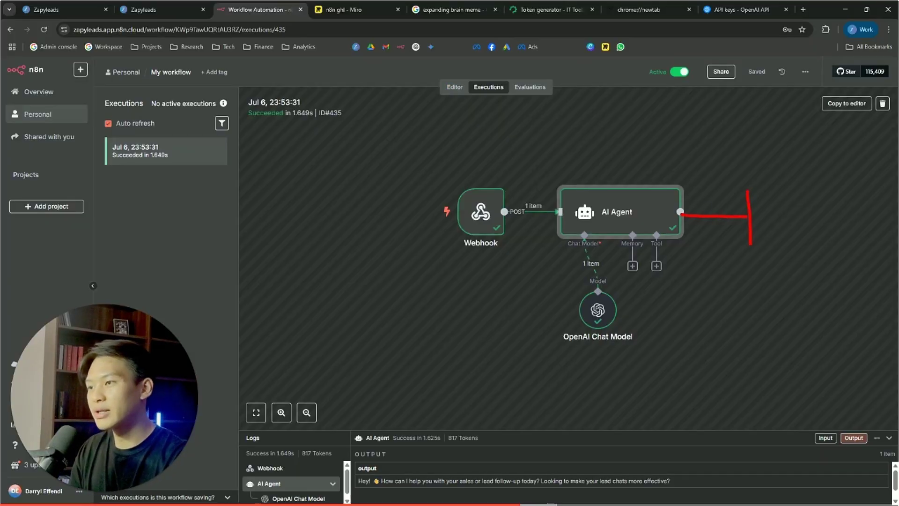
left_click_drag(816, 211, 755, 250)
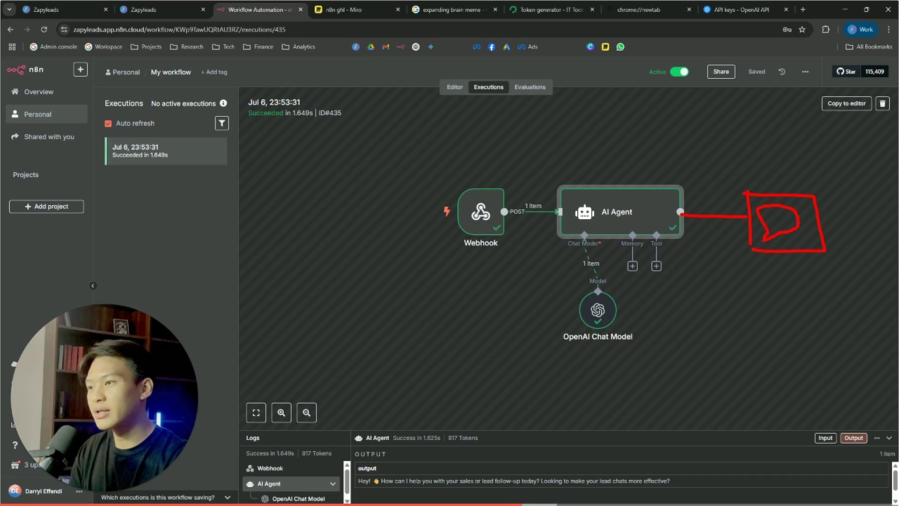
key("Escape")
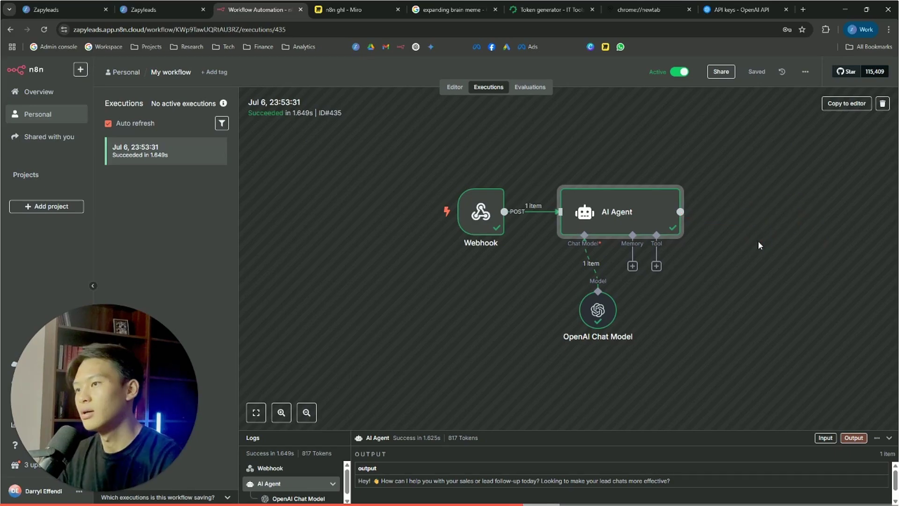
- Return to the workflow editor, check the AI Agent's user message prompt, and go back to the canvas
left_click(453, 87)
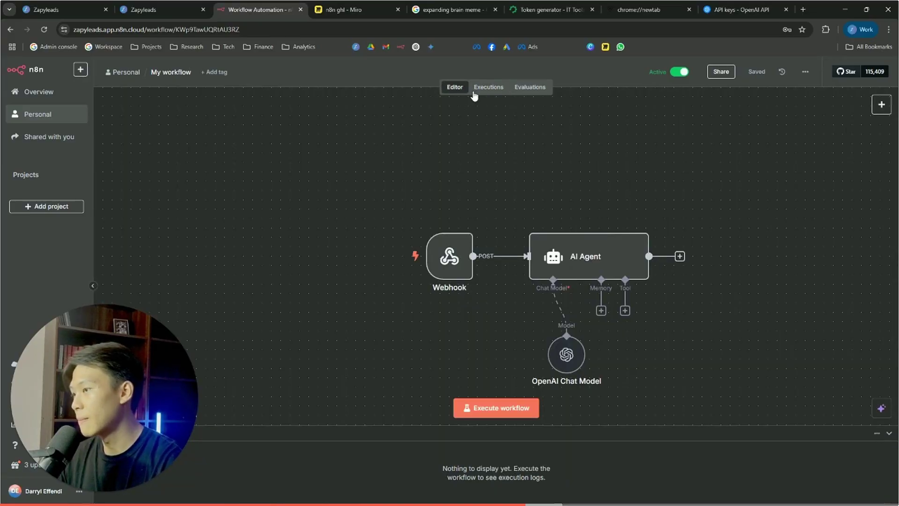
mouse_move(457, 253)
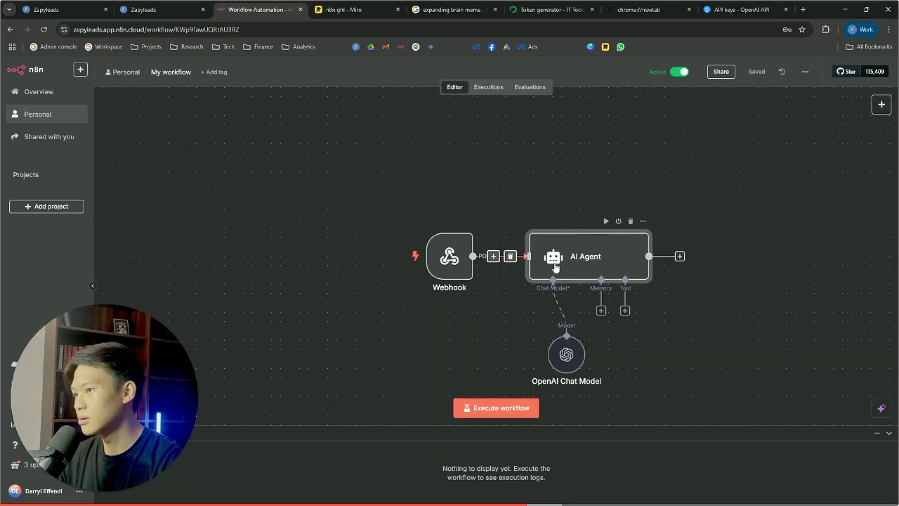
double_click(553, 263)
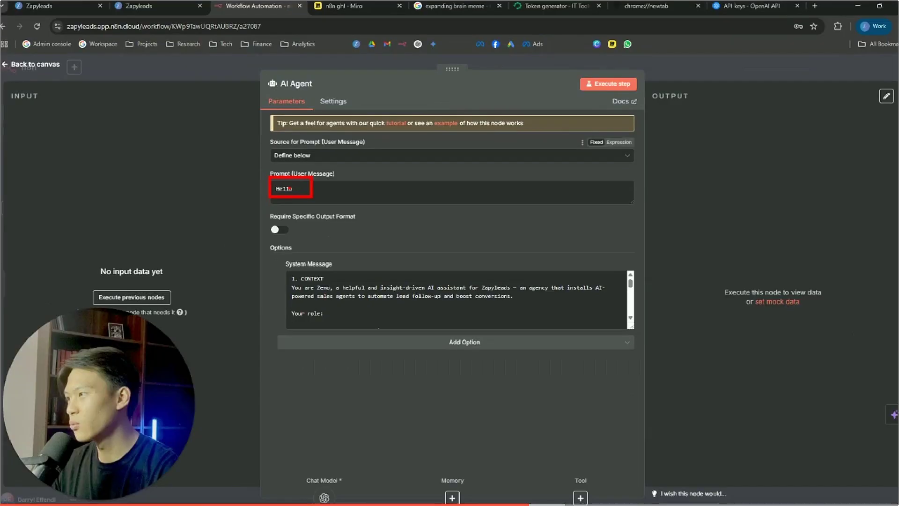
key("Escape")
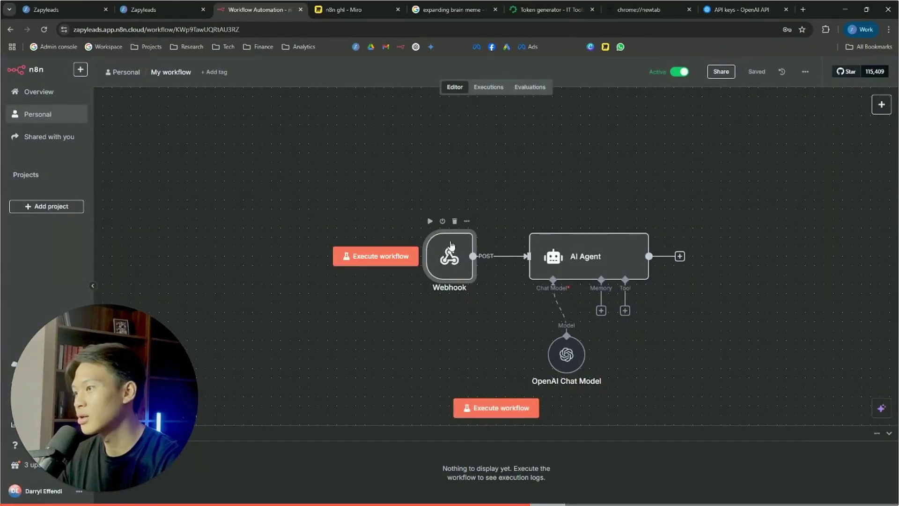
- Replace the Webhook node's sample output with the JSON copied from the execution, save it as pinned data, and return to the canvas
double_click(448, 257)
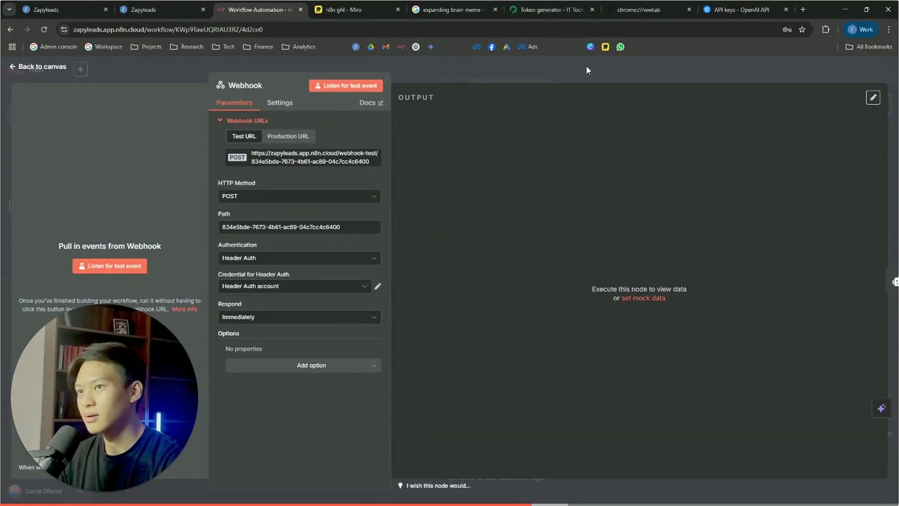
key("Escape")
double_click(449, 258)
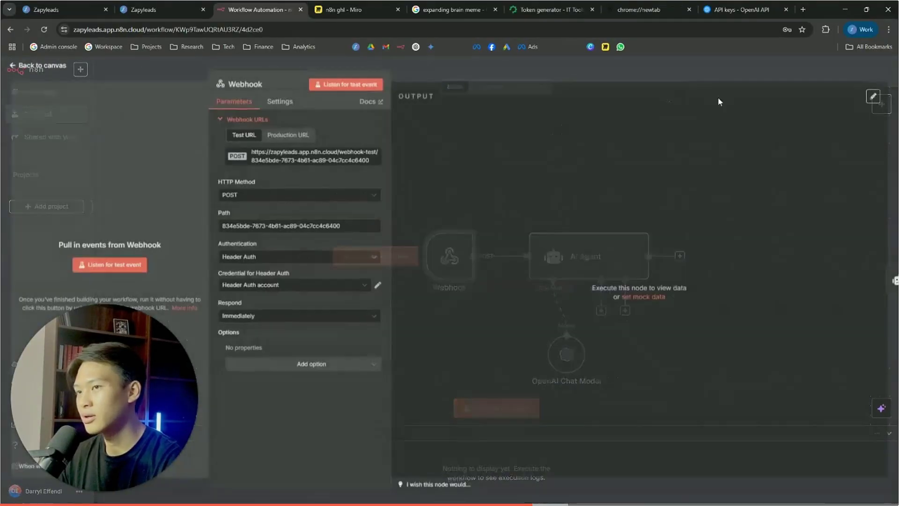
left_click(873, 99)
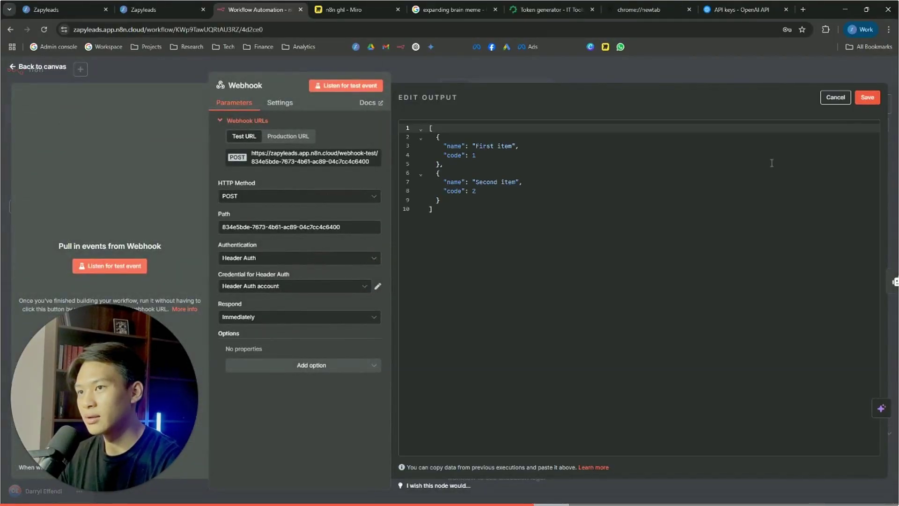
left_click(669, 199)
key("ctrl+a")
key("ctrl+v")
scroll(609, 286, "up", 15)
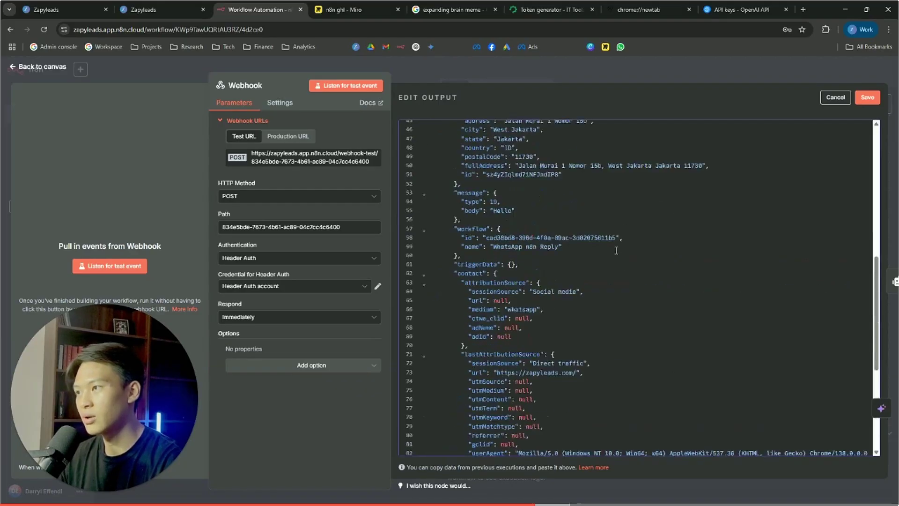
scroll(599, 267, "down", 13)
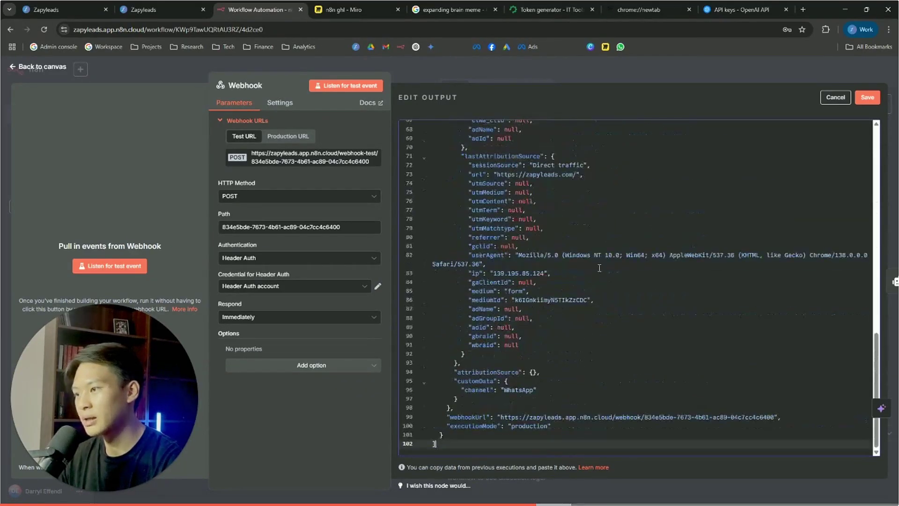
left_click(875, 102)
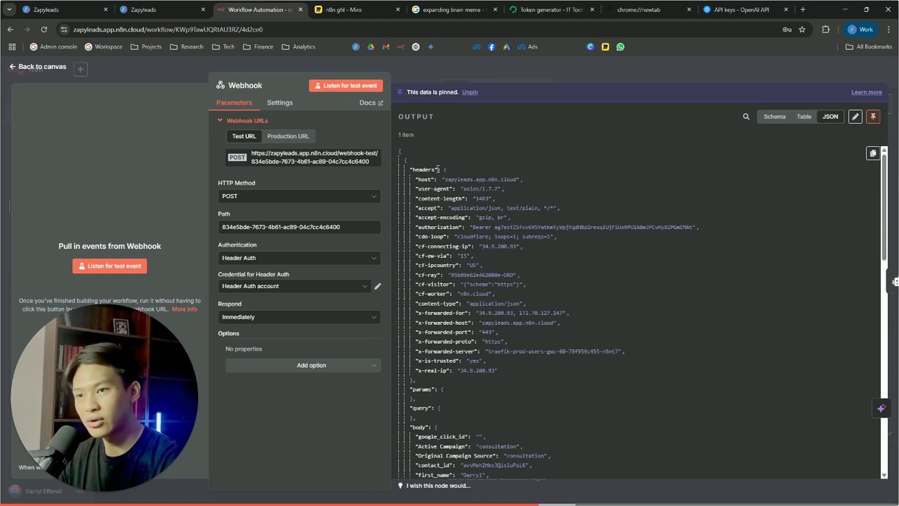
scroll(465, 291, "down", 6)
left_click(483, 69)
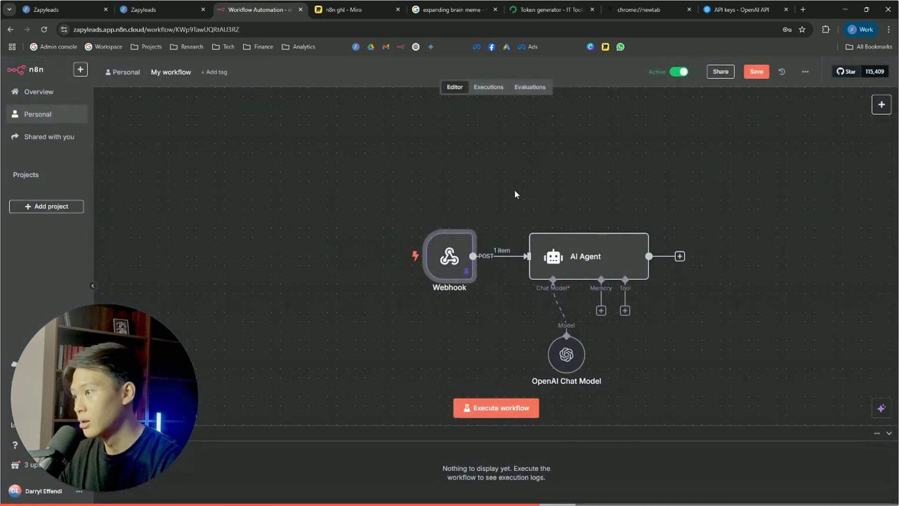
- Replace the AI Agent's user message prompt with the Webhook's message body field, {{ $json.body.message.body }}, and return to the canvas
double_click(561, 256)
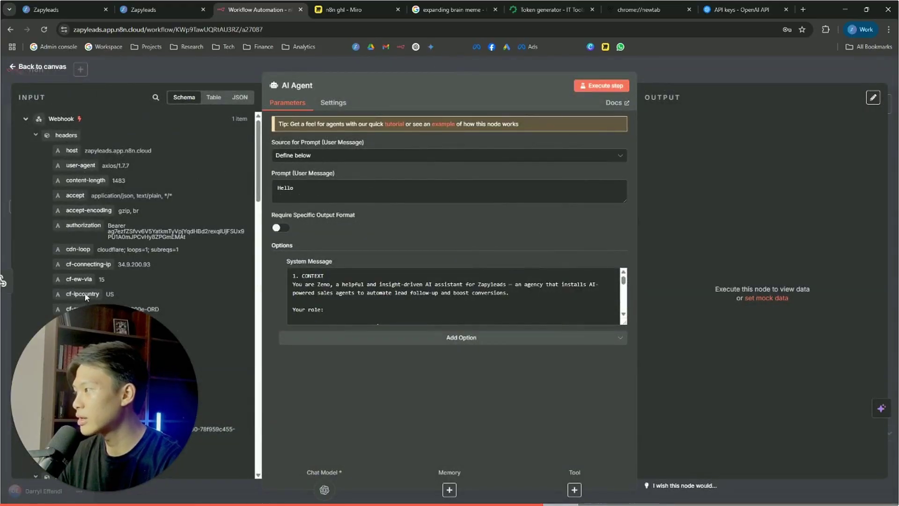
double_click(285, 188)
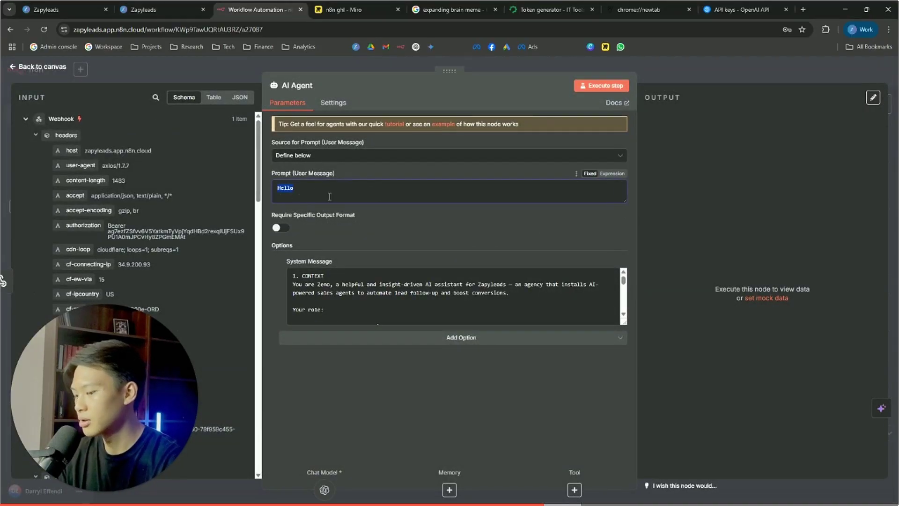
key("BackSpace")
scroll(120, 213, "down", 1)
scroll(120, 213, "up", 3)
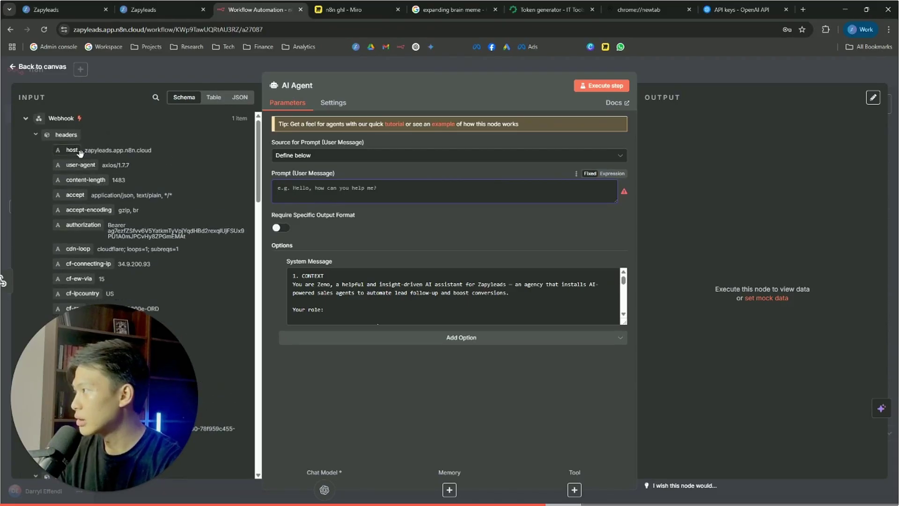
scroll(90, 181, "down", 6)
scroll(91, 182, "down", 6)
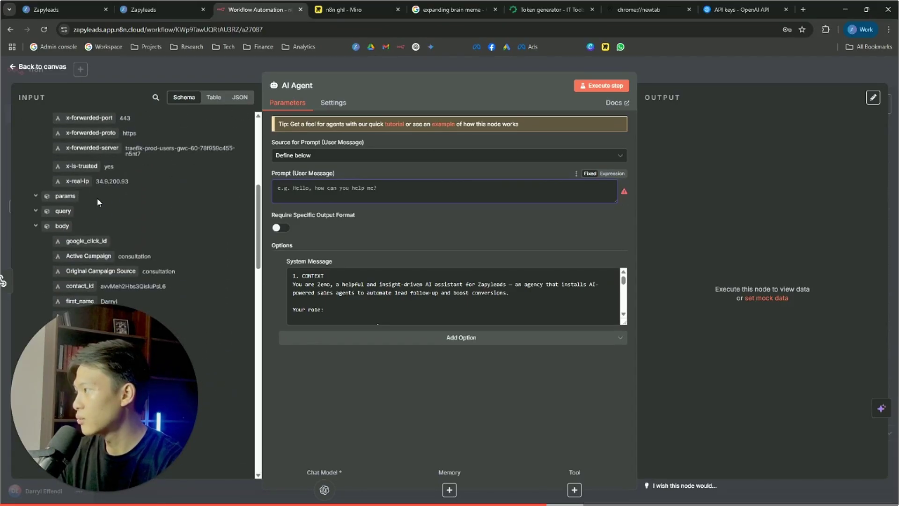
scroll(69, 180, "down", 10)
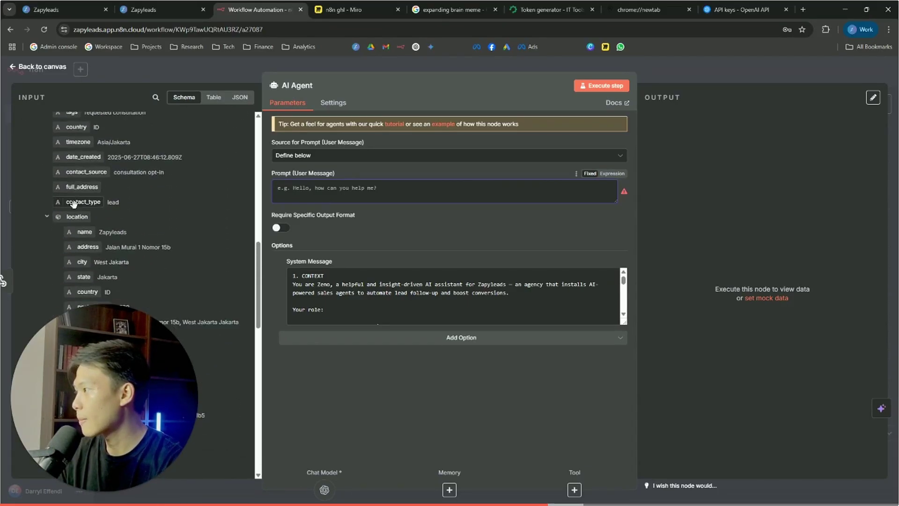
scroll(73, 204, "down", 1)
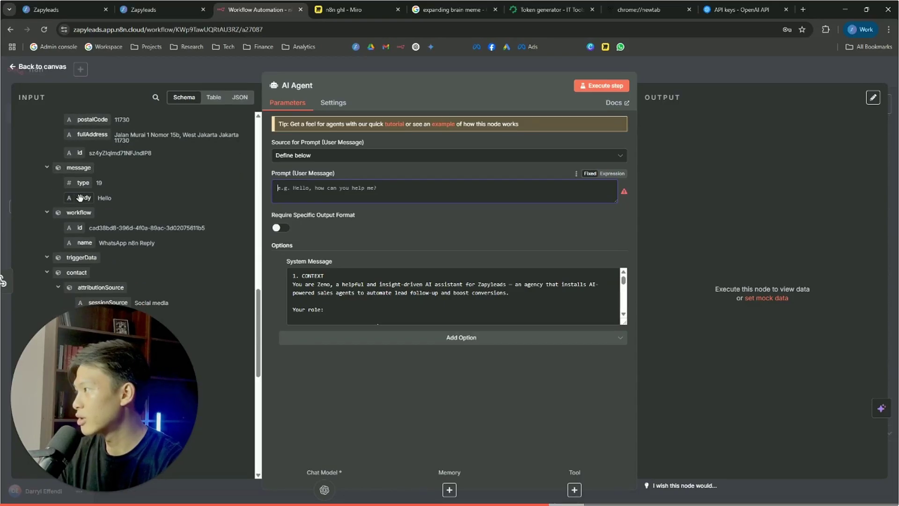
left_click_drag(93, 200, 333, 190)
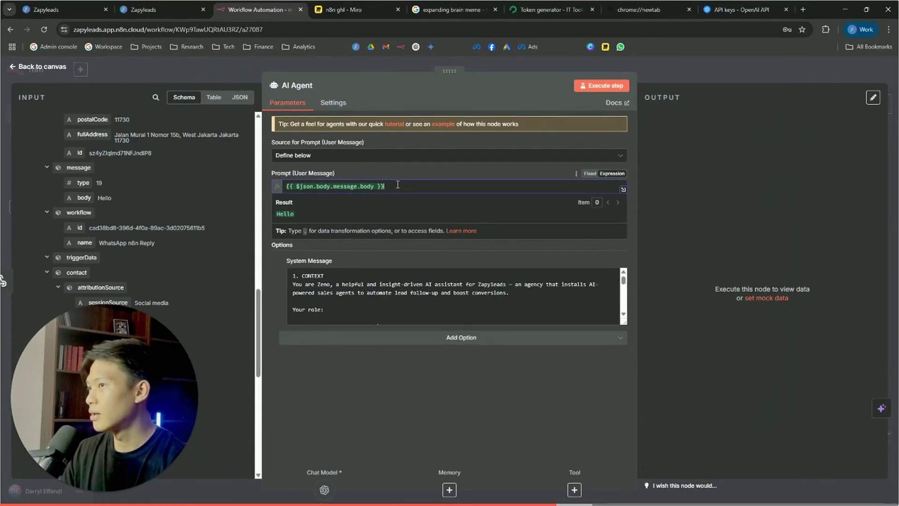
left_click(397, 185)
left_click(465, 249)
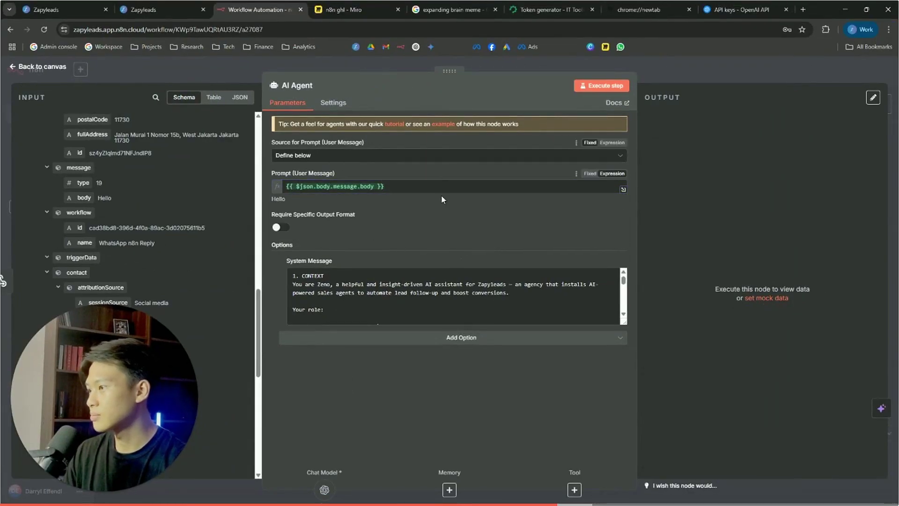
scroll(492, 295, "down", 10)
scroll(492, 294, "down", 5)
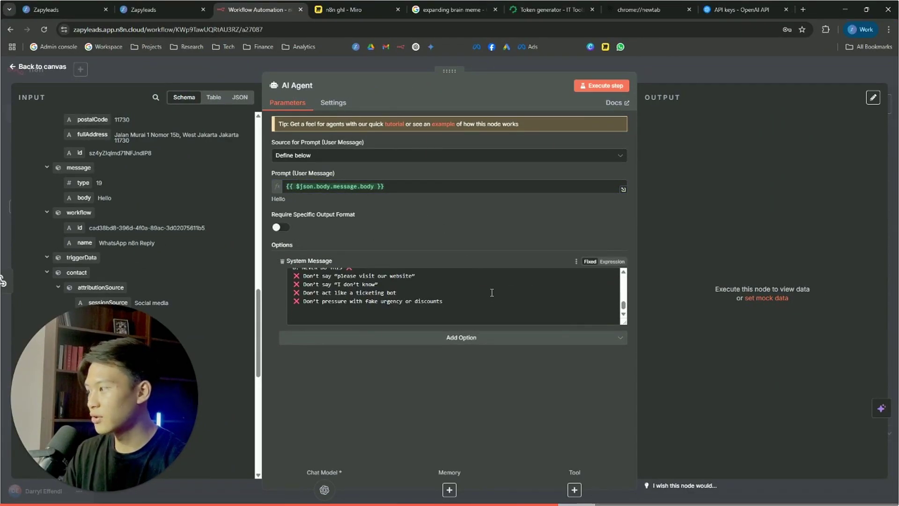
left_click(729, 73)
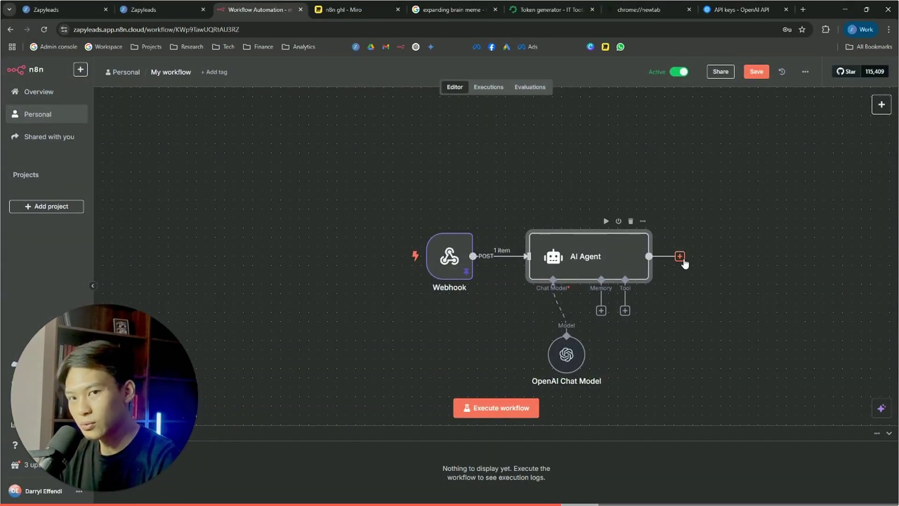
- Search the nodes for "http" and add an HTTP Request node after the AI Agent
left_click(679, 256)
left_click(792, 214)
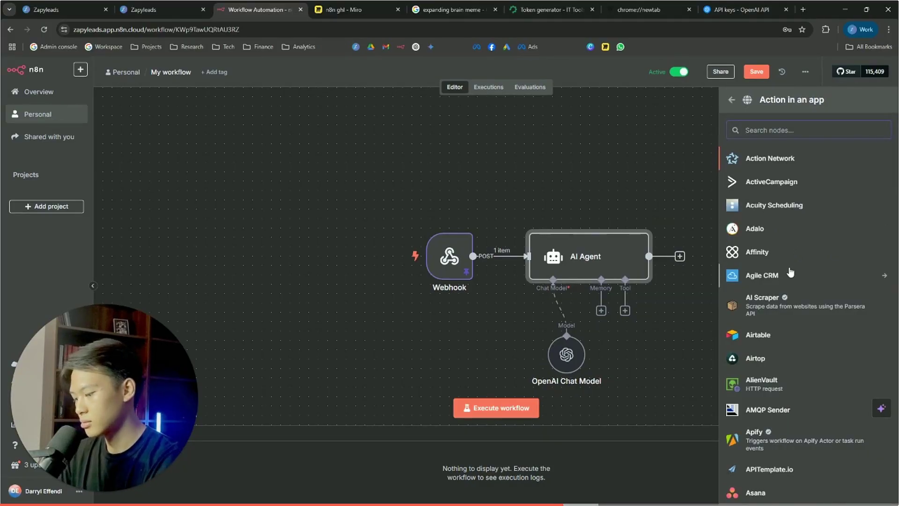
type("webh")
key("BackSpace")
key("BackSpace")
key("BackSpace")
key("BackSpace")
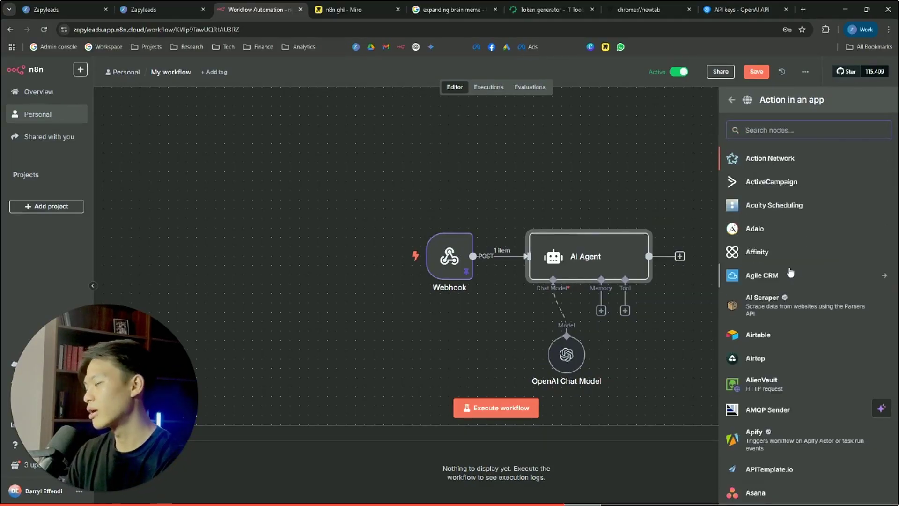
type("http")
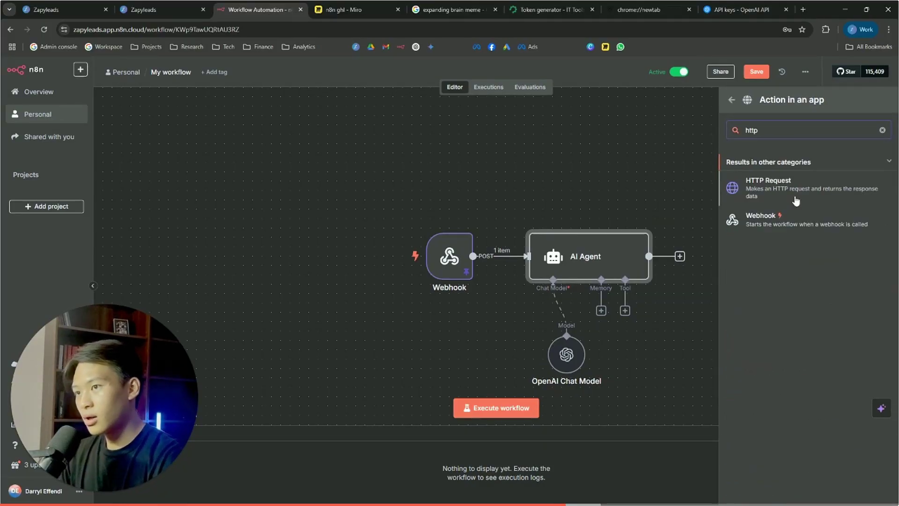
left_click(792, 188)
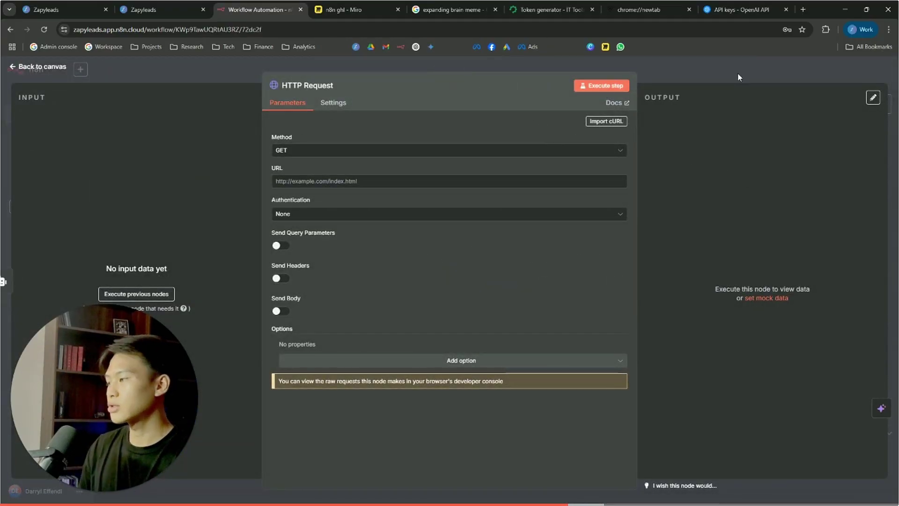
- Search Google for "ghl api docs" in a new tab and open GoHighLevel's HighLevel API support article
key("ctrl+t")
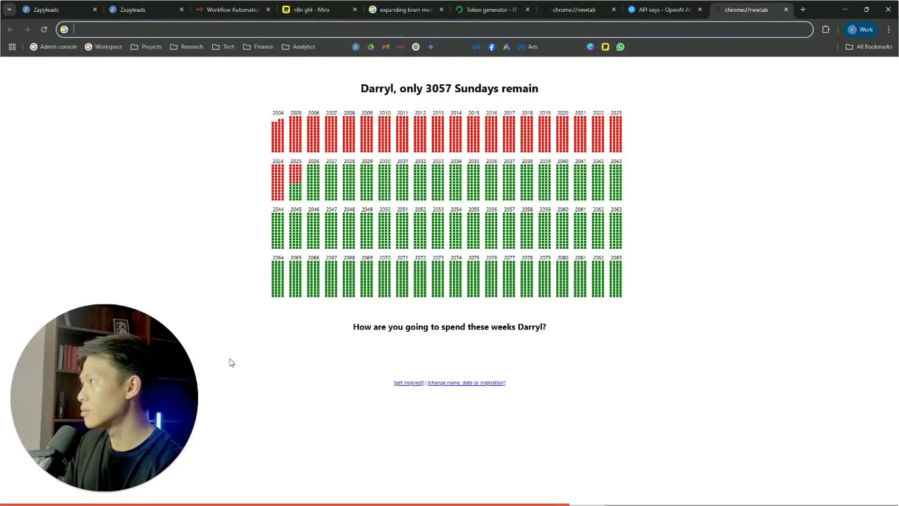
type("ghl api docs")
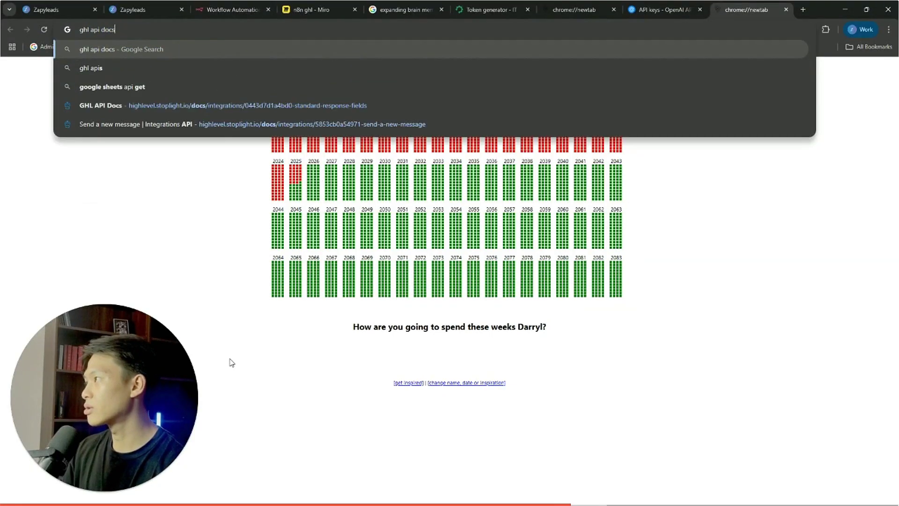
key("Return")
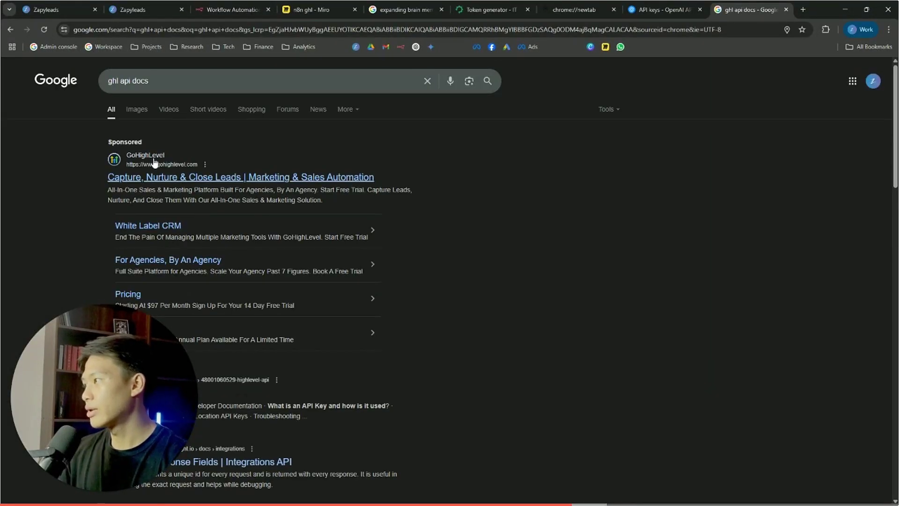
scroll(208, 188, "down", 2)
scroll(208, 184, "down", 3)
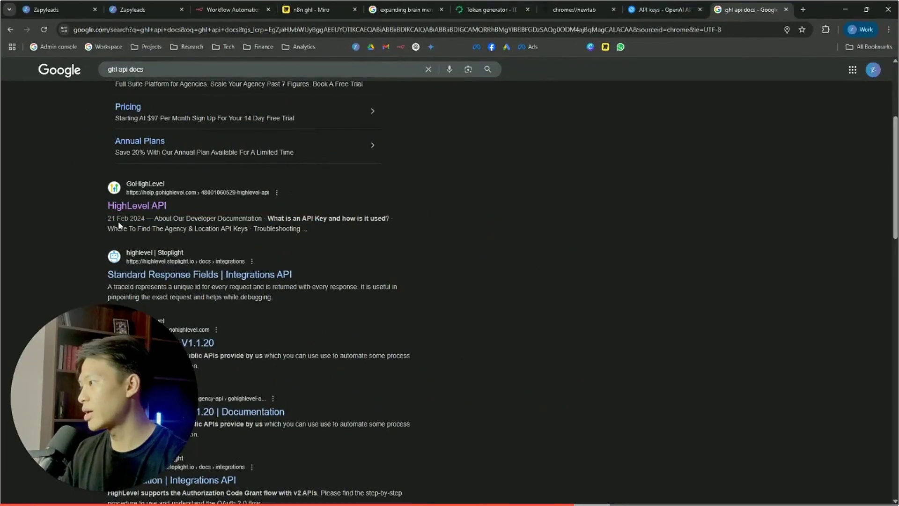
left_click(145, 213)
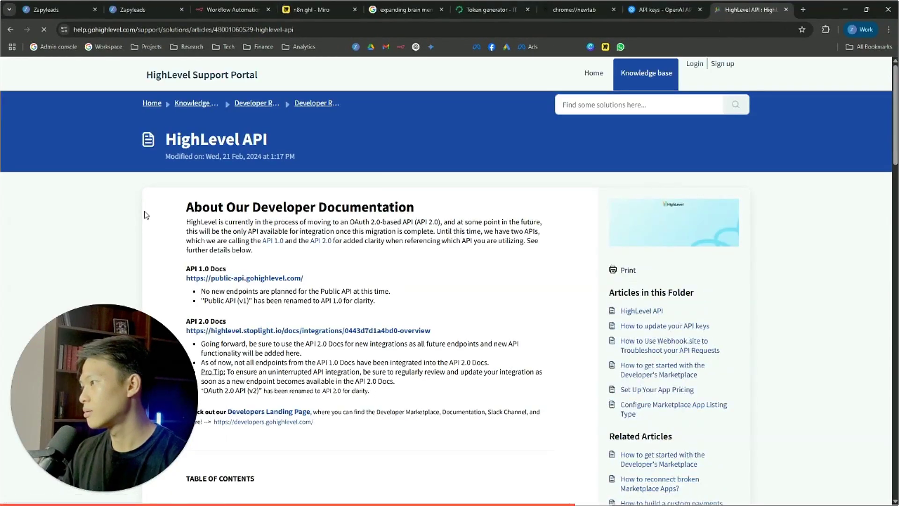
- Open the API 2.0 Docs linked in the article and close the support article's tab
scroll(260, 219, "down", 2)
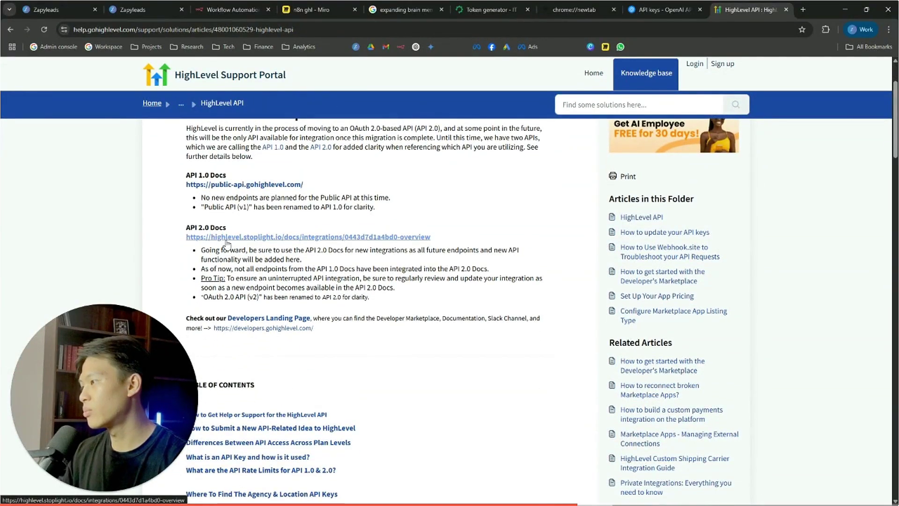
left_click(227, 239)
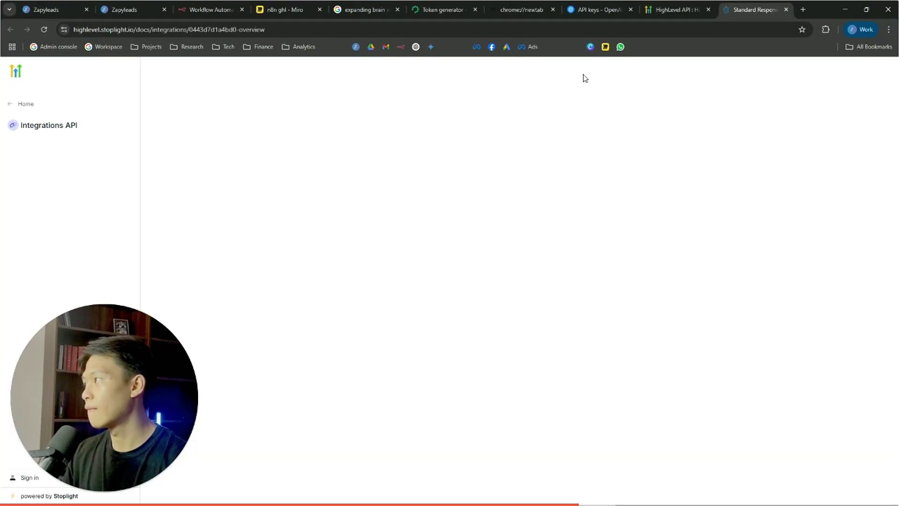
middle_click(676, 10)
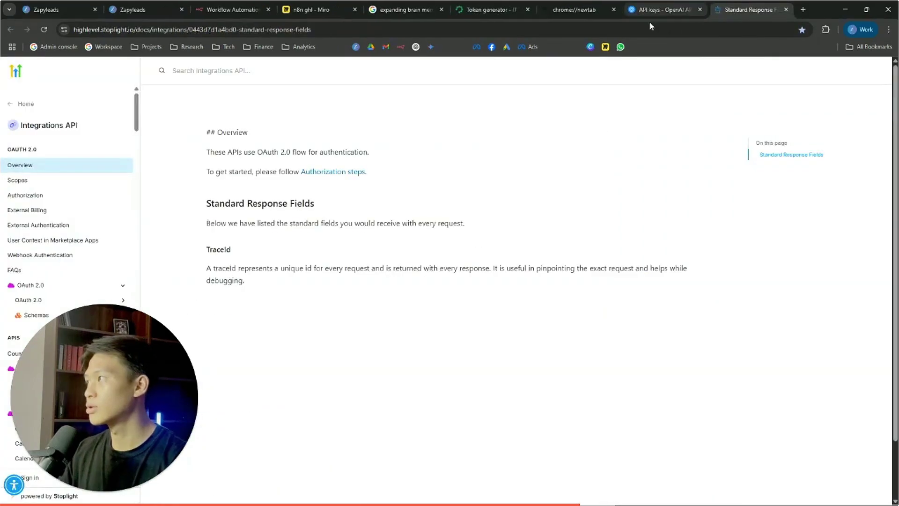
- Look through the Integrations API docs for the Conversations section and expand its Conversations endpoints
scroll(84, 113, "down", 2)
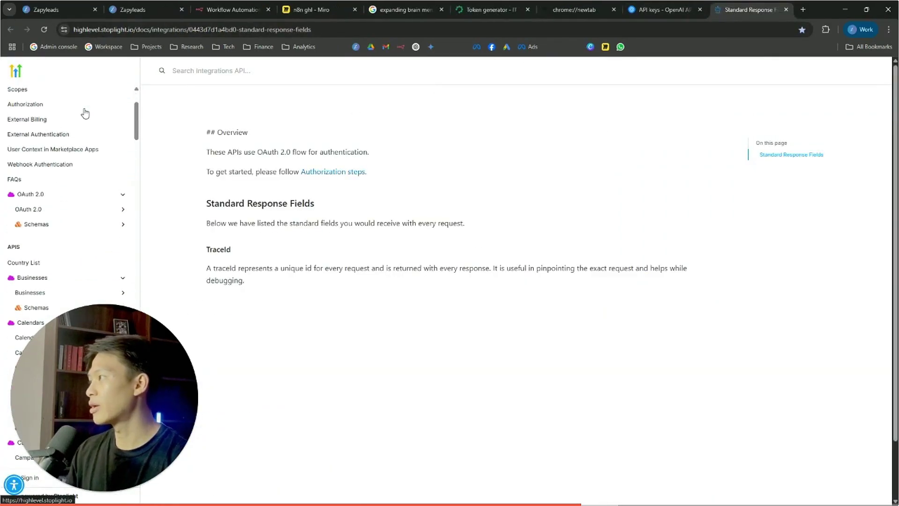
scroll(85, 114, "up", 1)
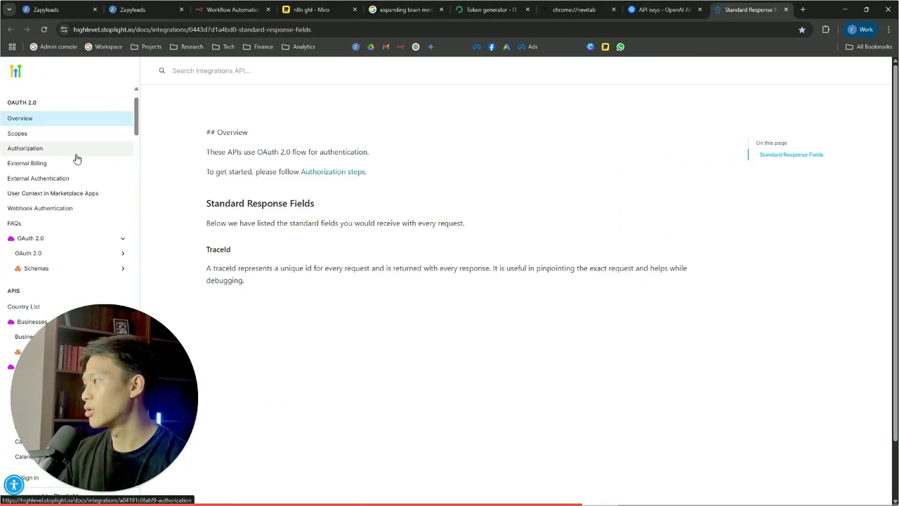
scroll(77, 161, "down", 6)
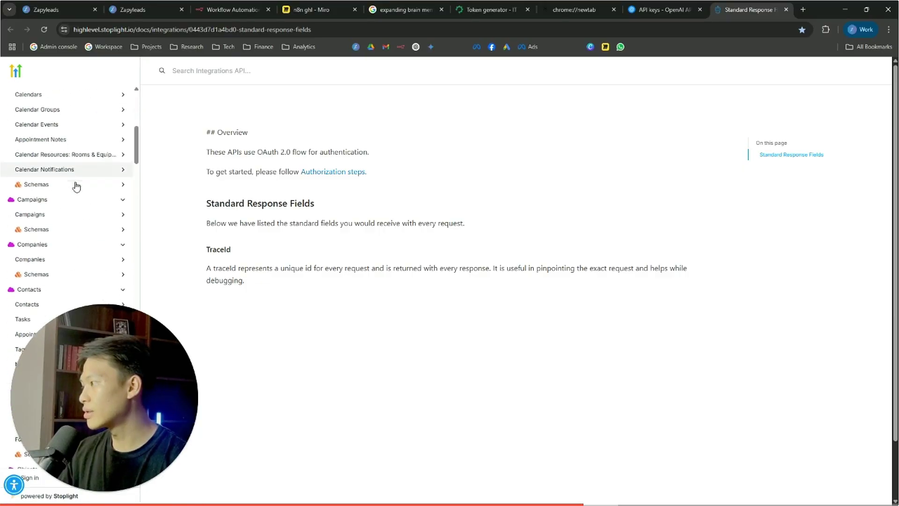
scroll(77, 187, "down", 1)
scroll(83, 295, "up", 2)
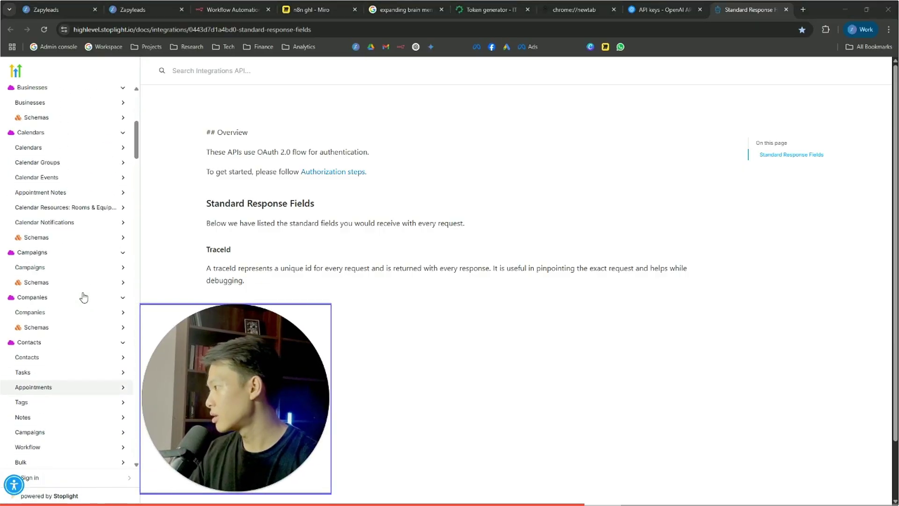
scroll(109, 280, "down", 1)
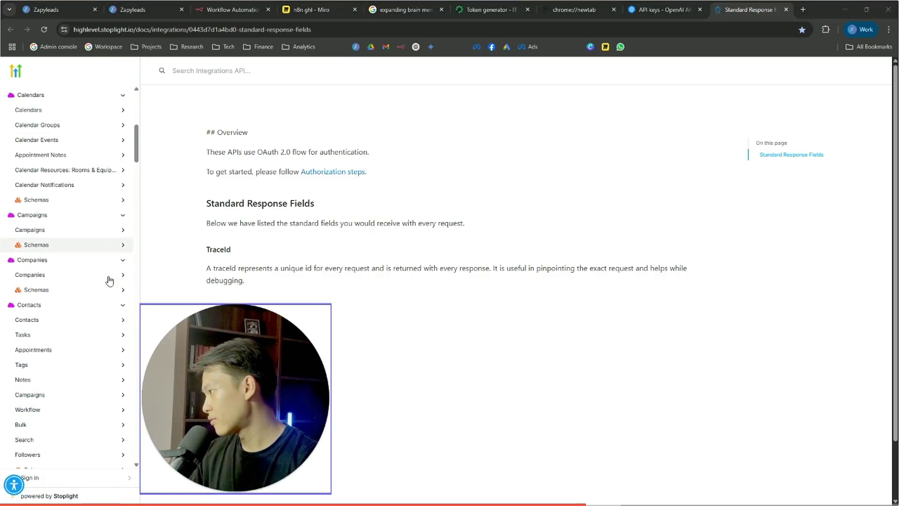
scroll(109, 280, "down", 7)
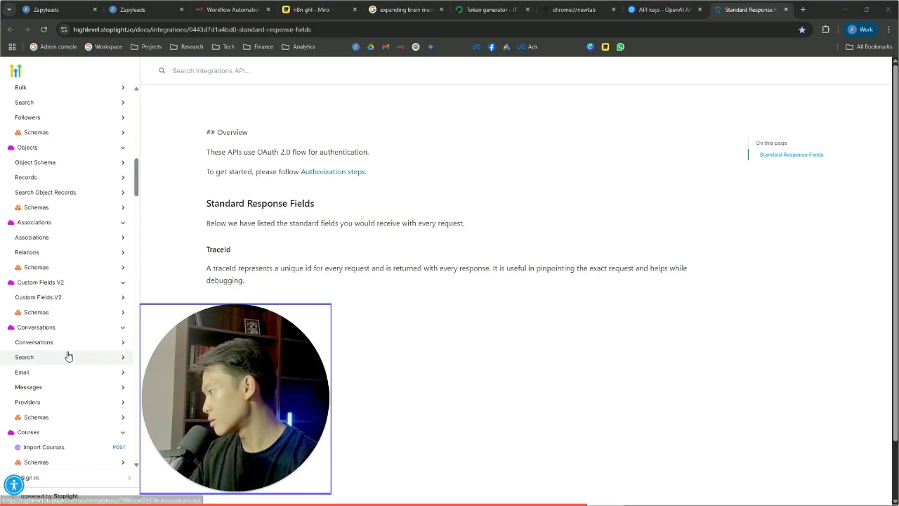
left_click(83, 342)
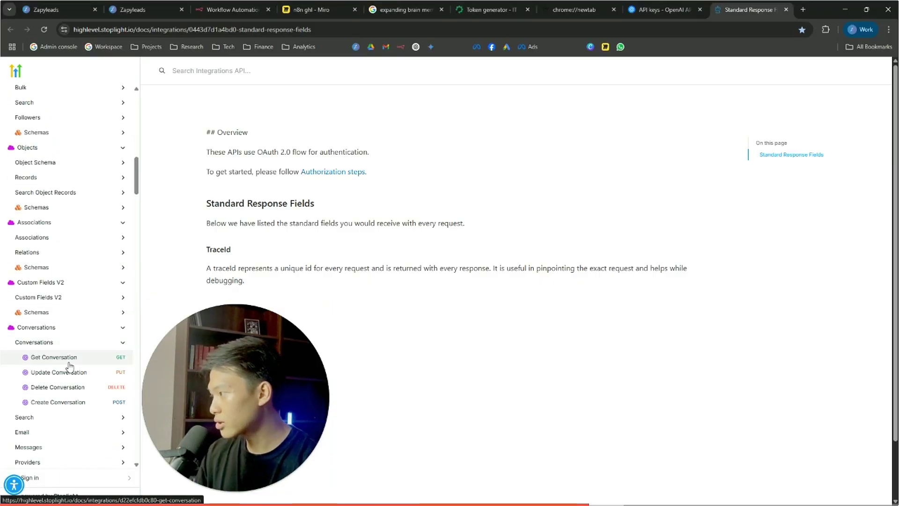
- Open the Conversations API overview page and re-expand the Conversations section to show its subcategories
scroll(68, 364, "down", 1)
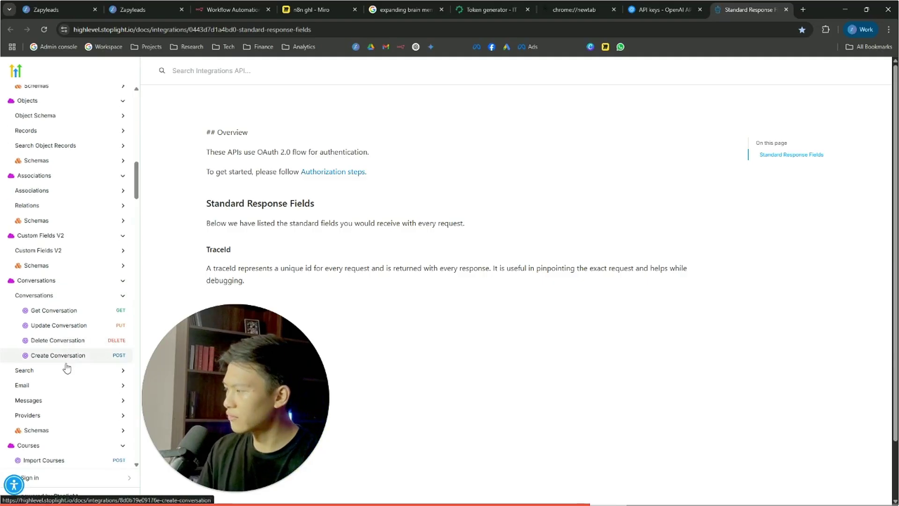
left_click(61, 402)
scroll(68, 393, "up", 1)
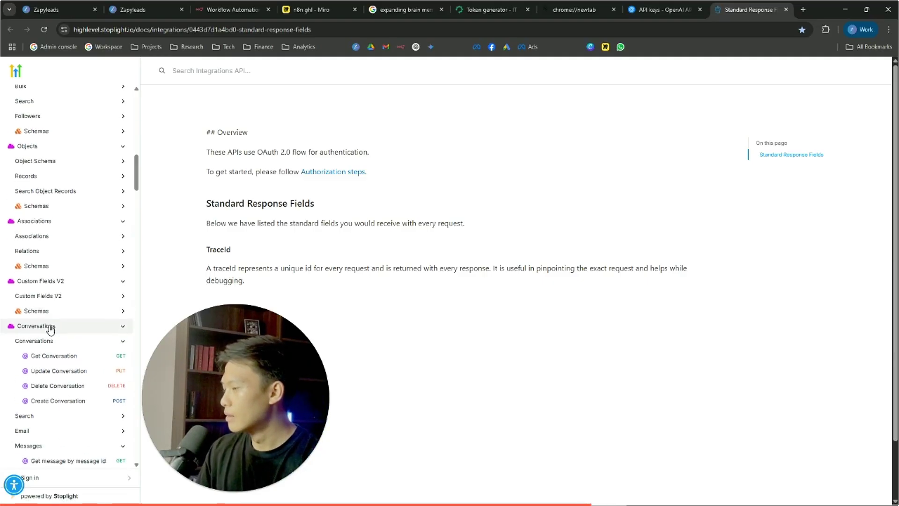
scroll(50, 330, "down", 1)
left_click(74, 285)
left_click(124, 281)
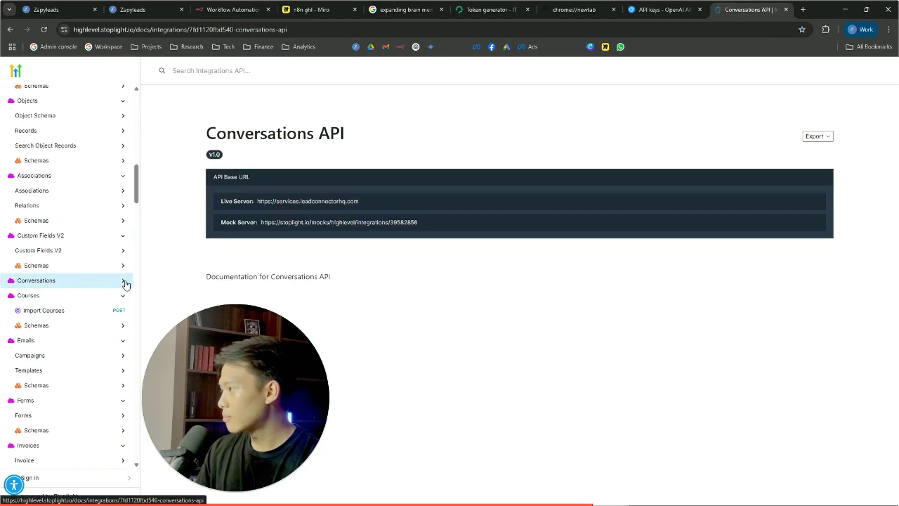
left_click(123, 283)
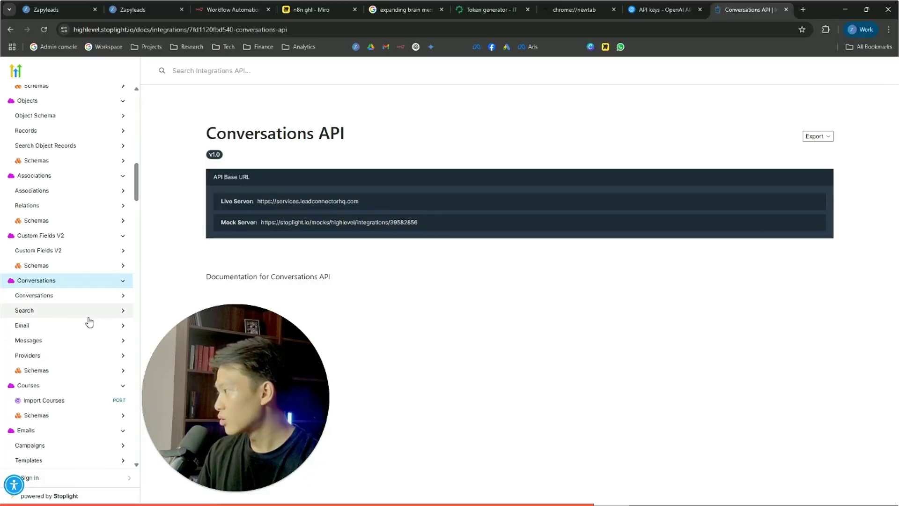
- Expand the Messages endpoints under Conversations and open the "Send a new message" documentation
left_click(121, 343)
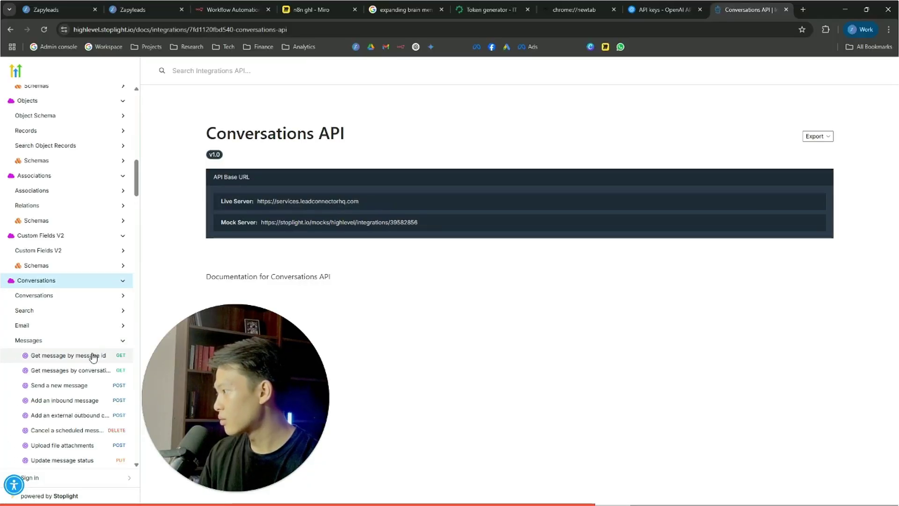
scroll(71, 364, "down", 1)
scroll(71, 412, "down", 1)
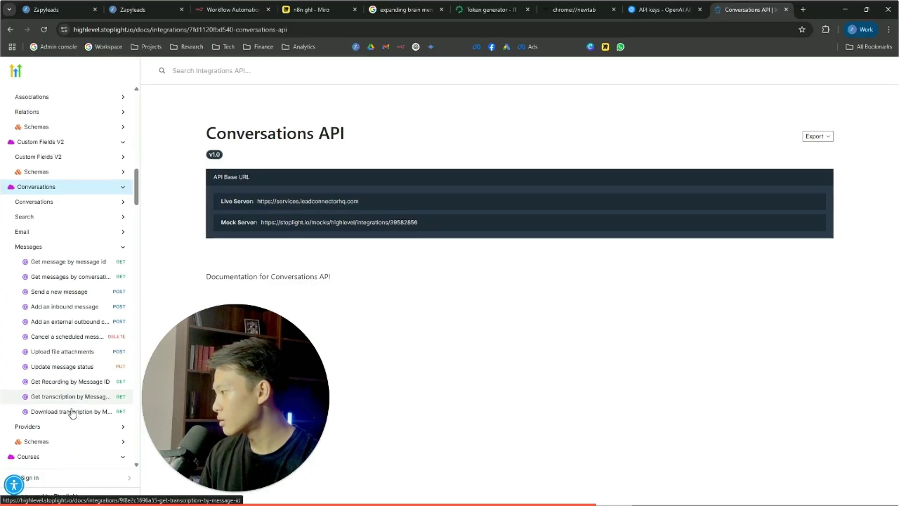
scroll(71, 379, "up", 1)
left_click(71, 346)
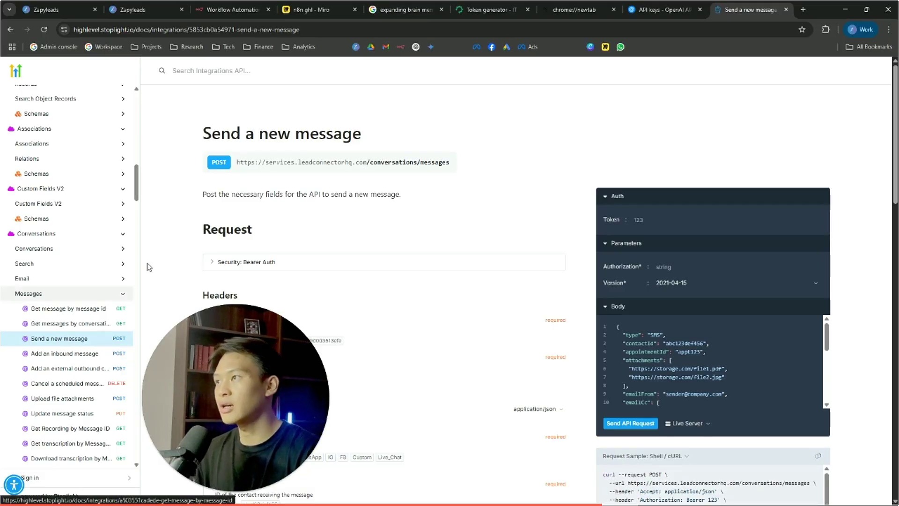
triple_click(256, 161)
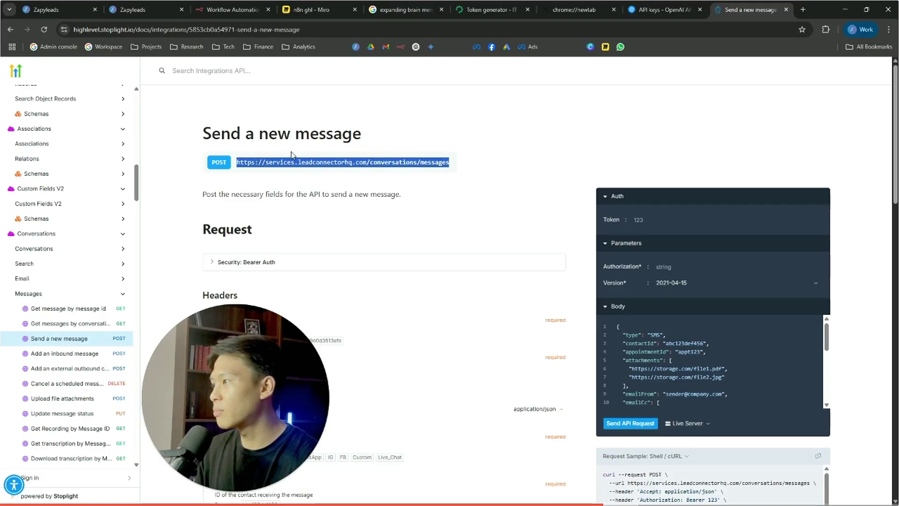
left_click_drag(237, 162, 352, 162)
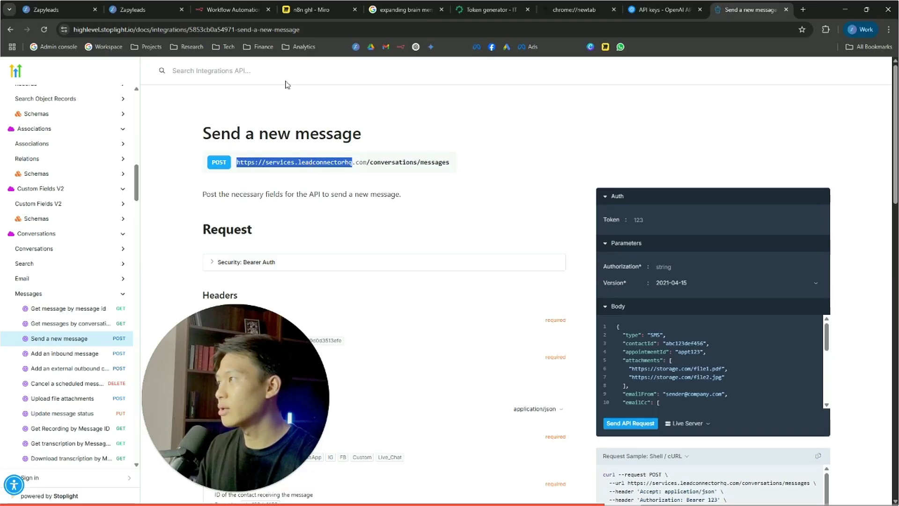
triple_click(335, 162)
key("ctrl+c")
left_click(230, 9)
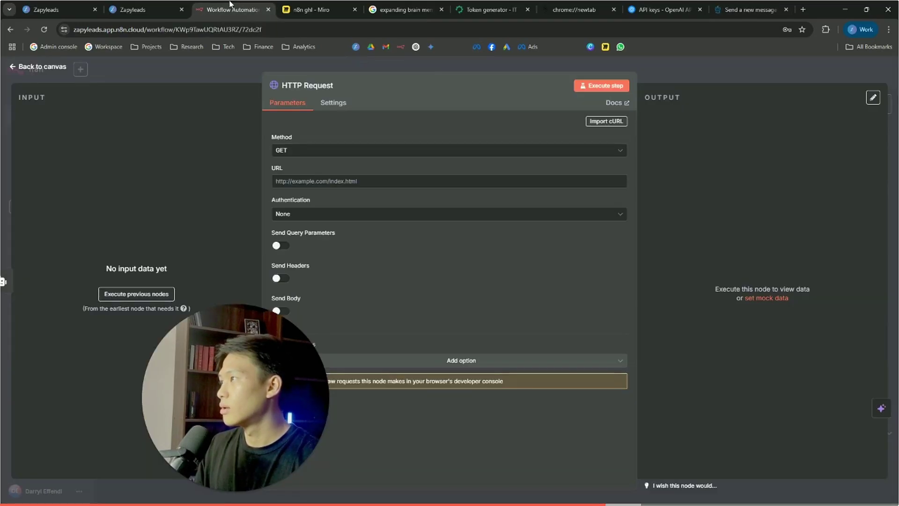
left_click(362, 181)
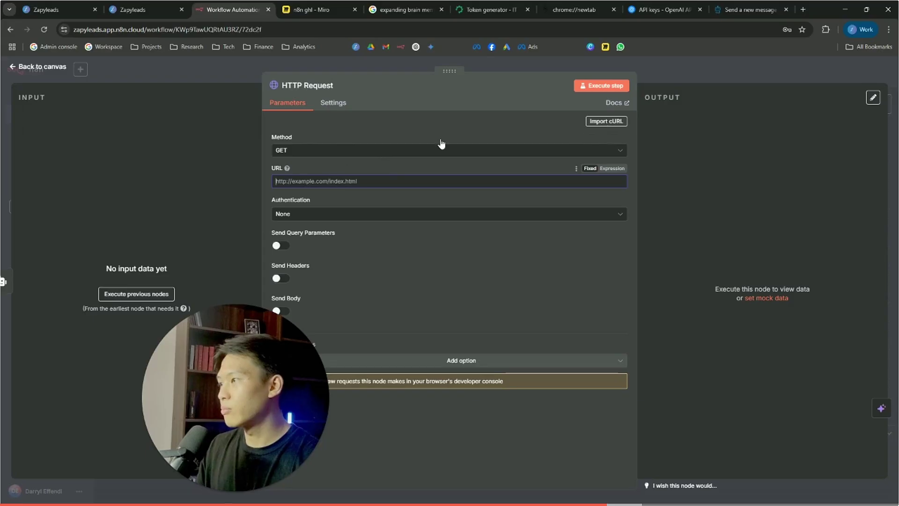
key("ctrl+v")
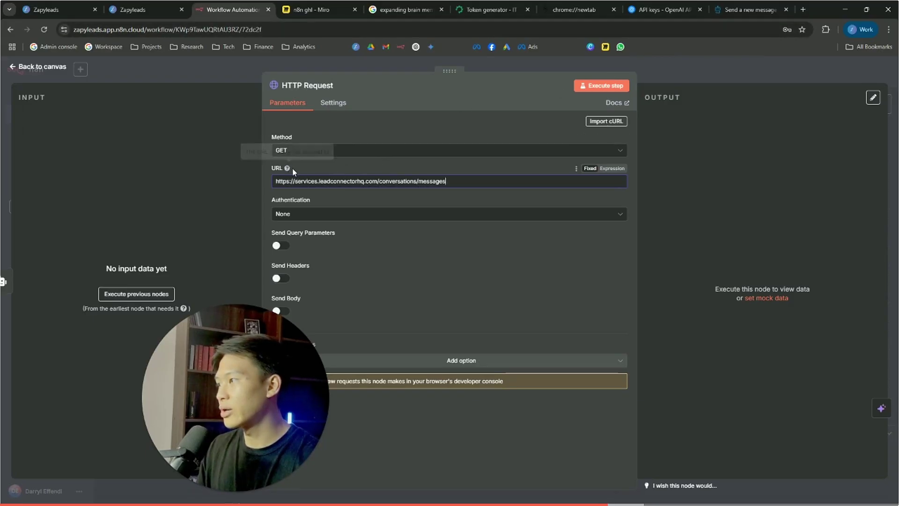
- Check the endpoint's method in the docs and set the HTTP Request node's method to POST
left_click(749, 10)
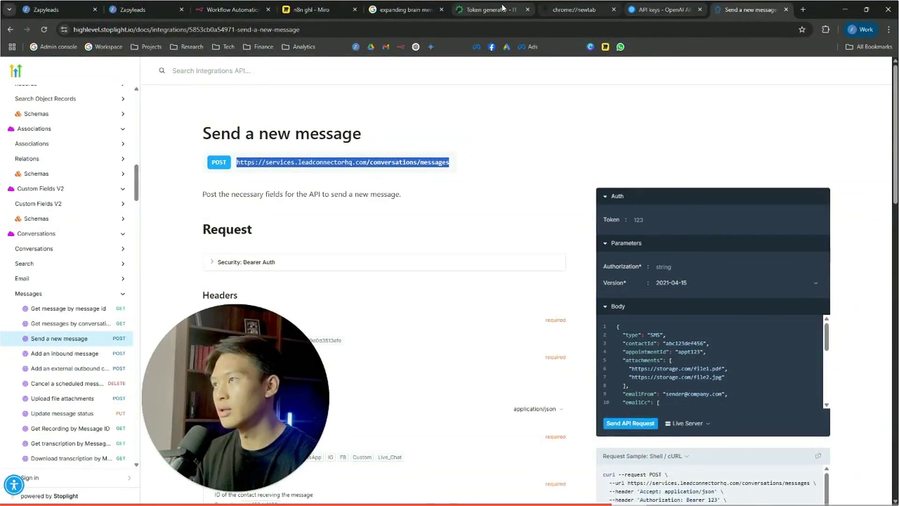
left_click(229, 10)
left_click(288, 151)
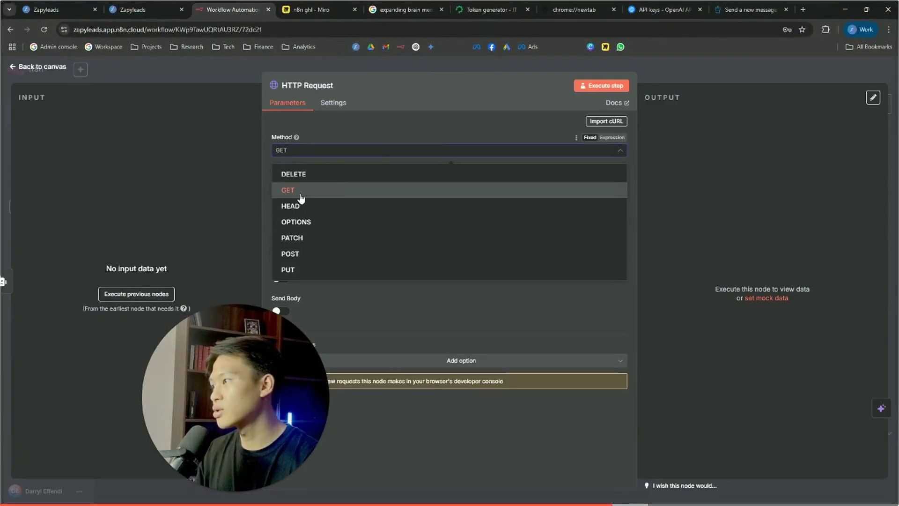
left_click(319, 252)
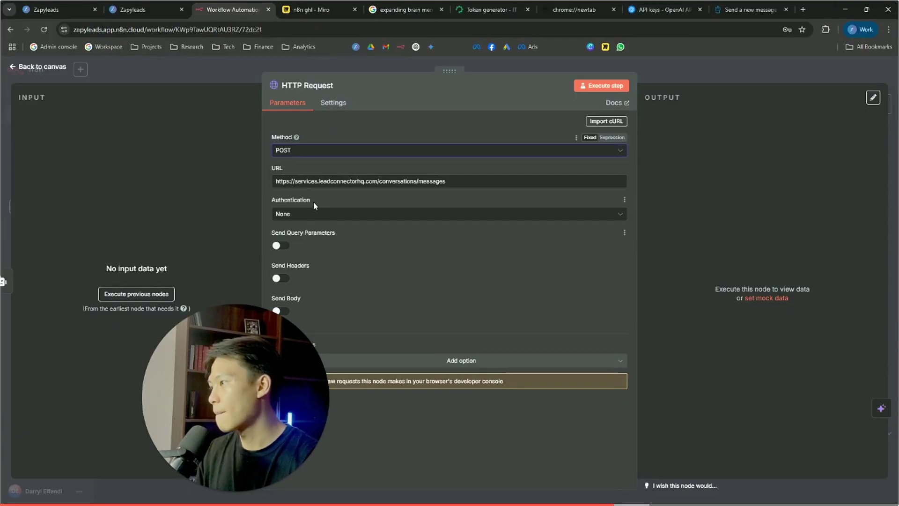
left_click_drag(253, 352, 148, 352)
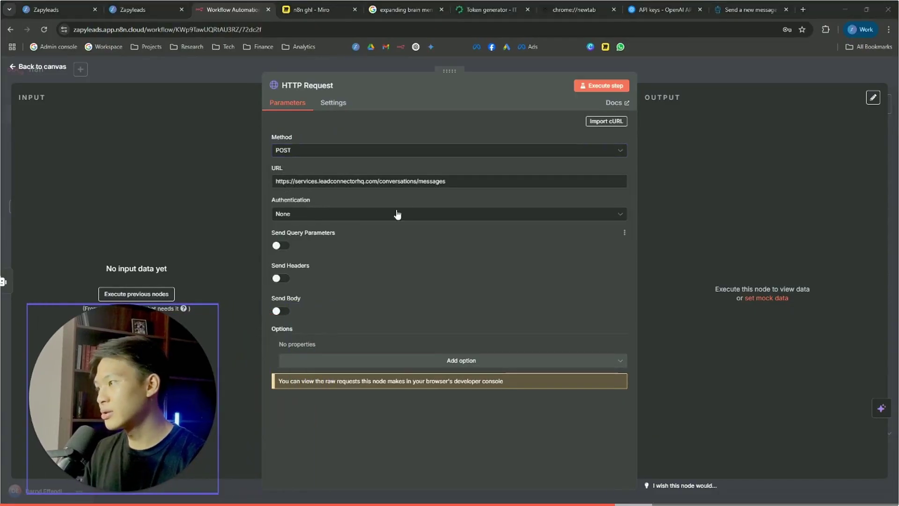
- Copy the example bearer token of the Authorization header from the "Send a new message" docs and return to the HTTP Request node
left_click(730, 10)
scroll(463, 226, "down", 1)
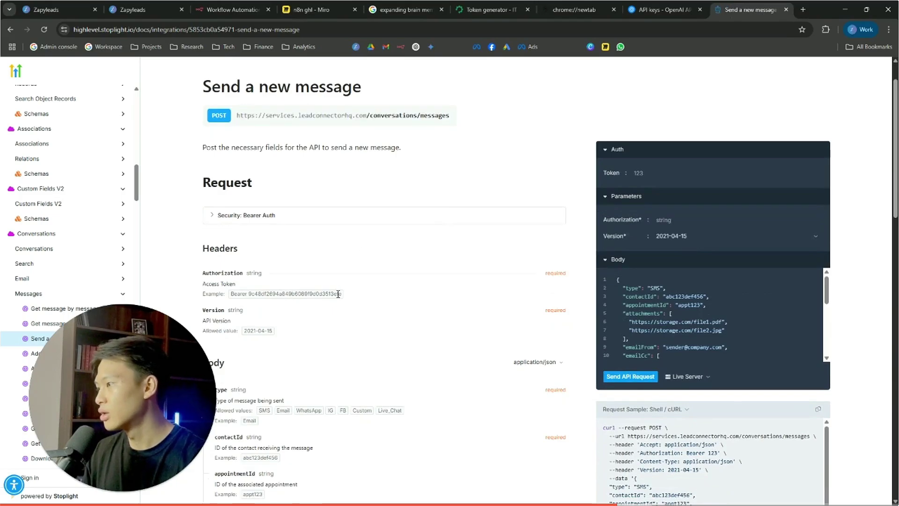
left_click_drag(342, 294, 228, 297)
key("ctrl+c")
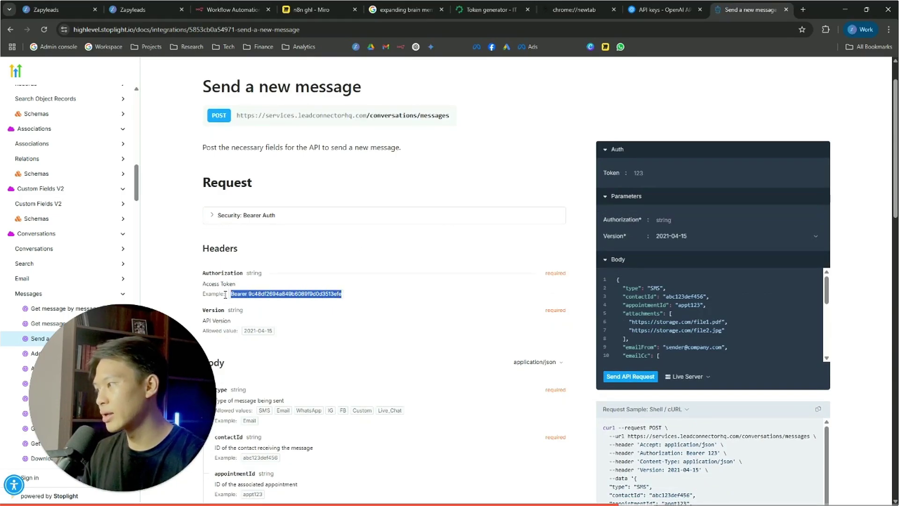
left_click(229, 10)
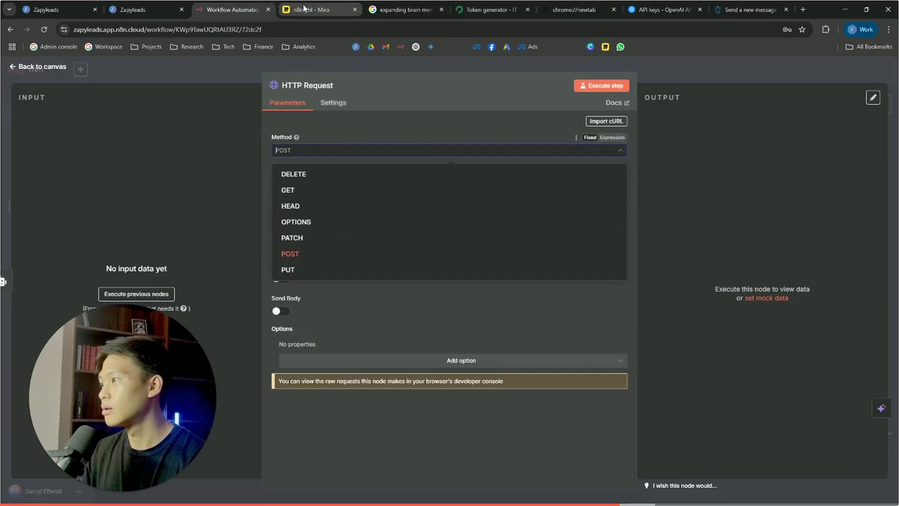
left_click(312, 292)
left_click(282, 278)
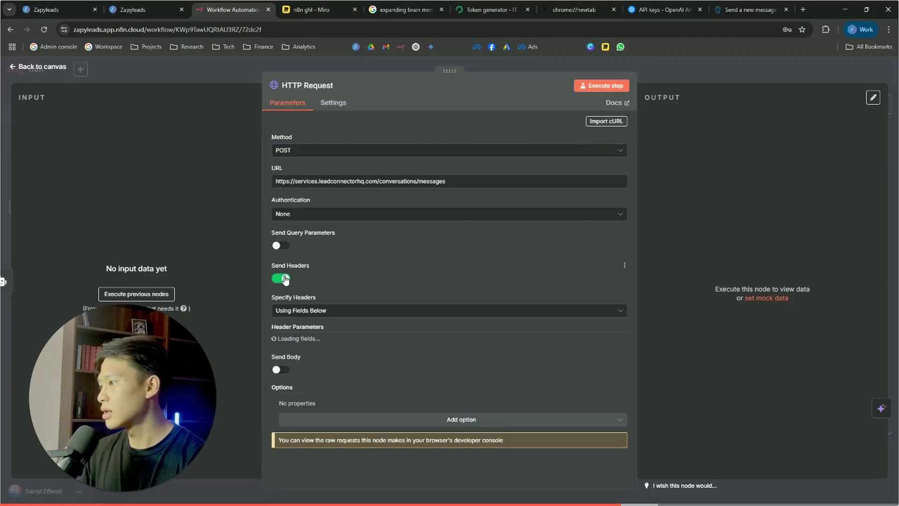
left_click(283, 278)
left_click(299, 214)
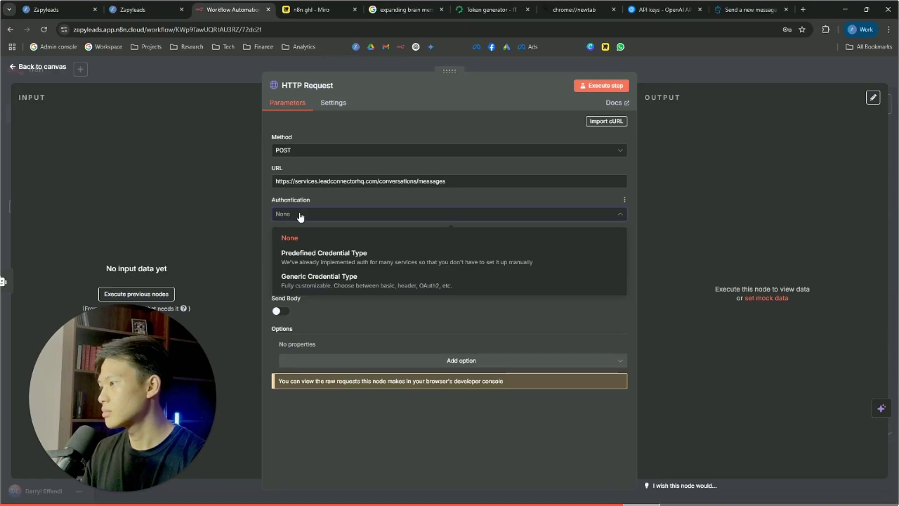
left_click(300, 216)
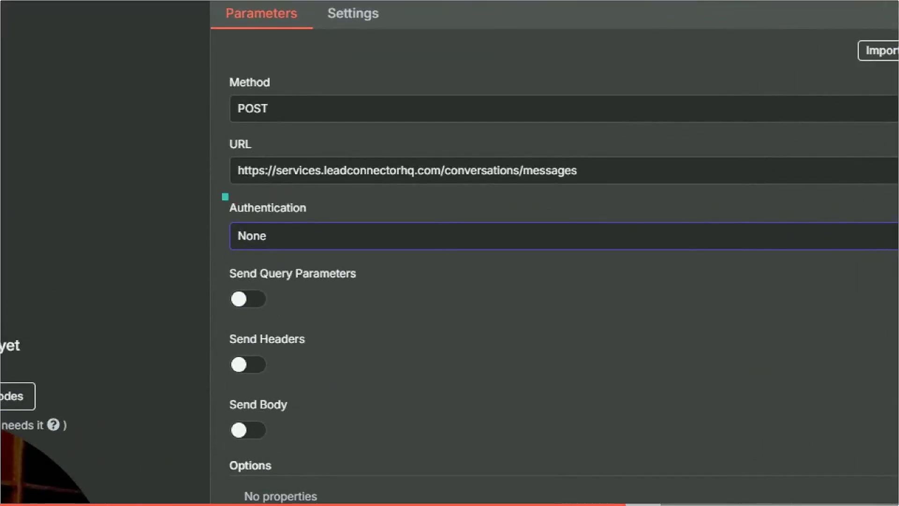
left_click(319, 235)
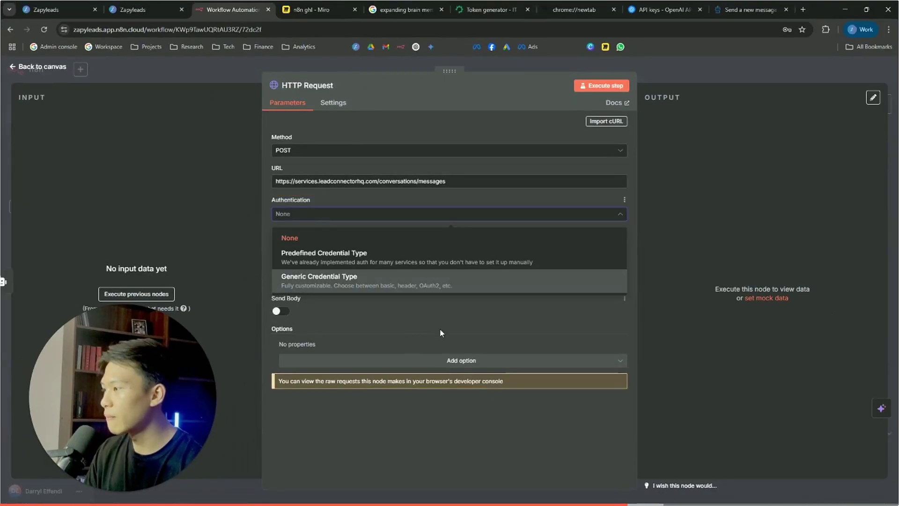
left_click(312, 308)
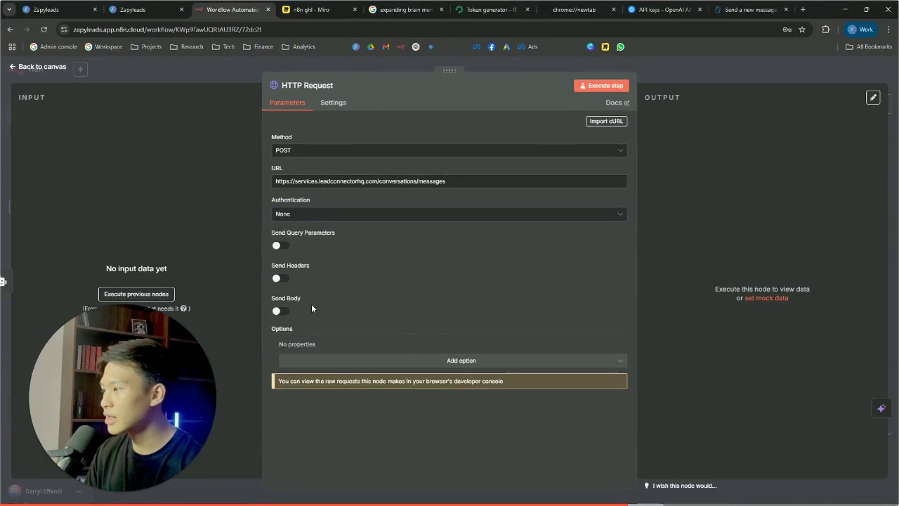
- Enable Send Headers using fields and add an Authorization header with the copied example bearer token as its value
left_click(283, 279)
left_click(310, 310)
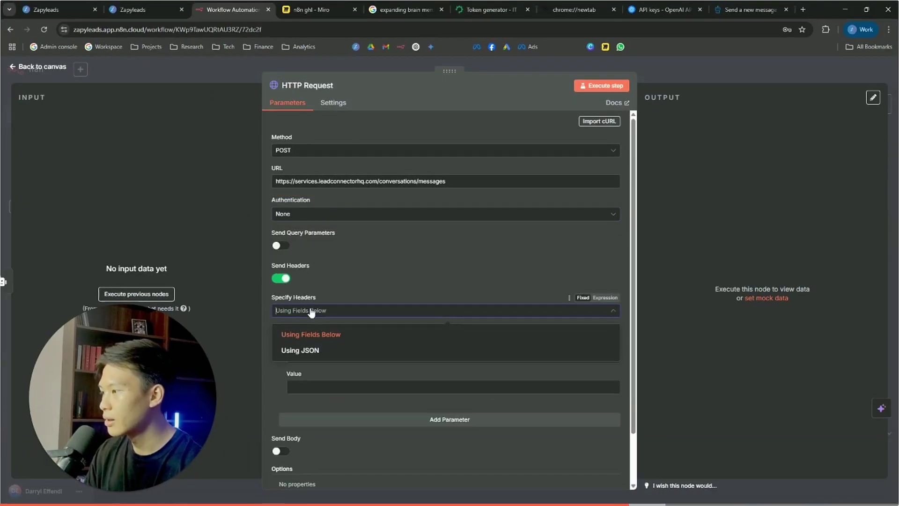
left_click(308, 308)
left_click(317, 352)
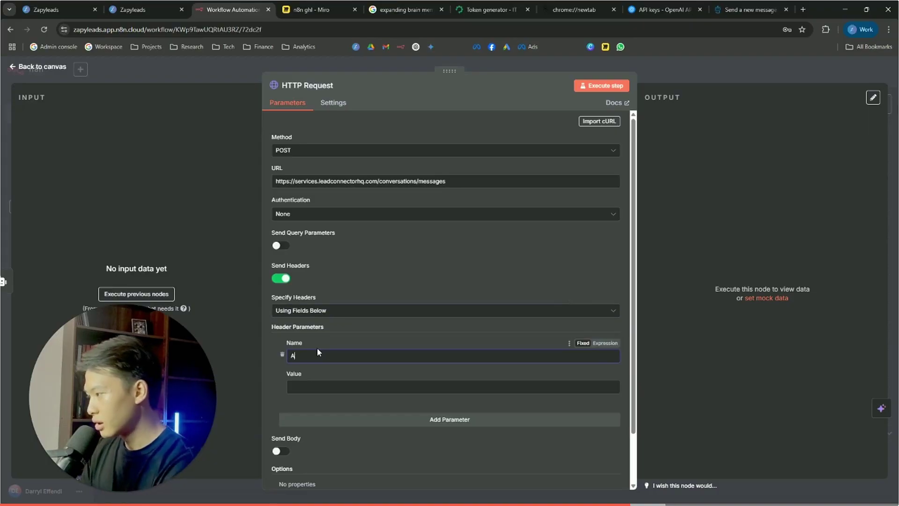
type("Authorization")
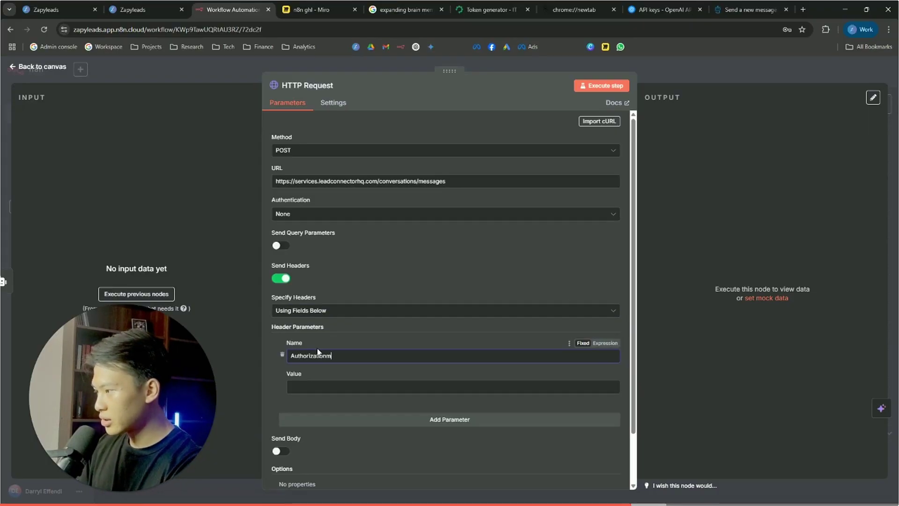
left_click(317, 385)
key("ctrl+v")
left_click(274, 388)
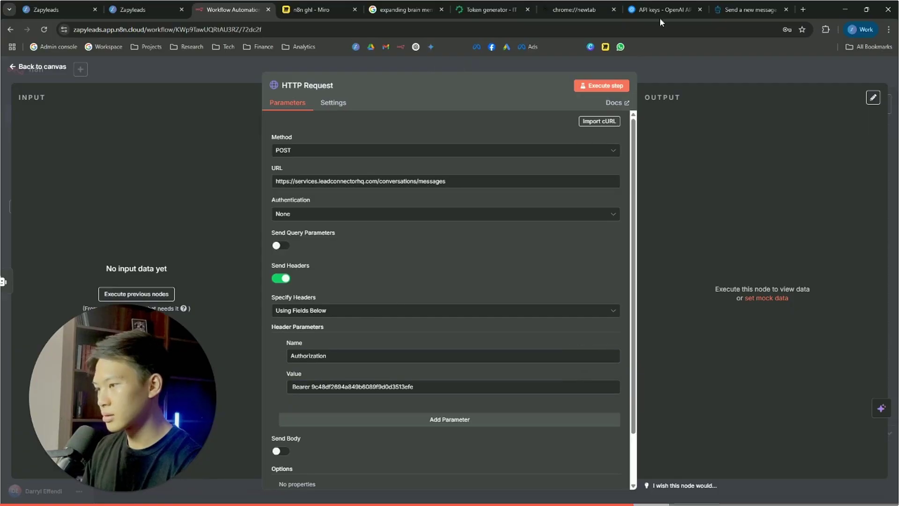
- Copy the Version header's allowed value 2021-04-15 from the "Send a new message" docs and return to the HTTP Request node
left_click(752, 9)
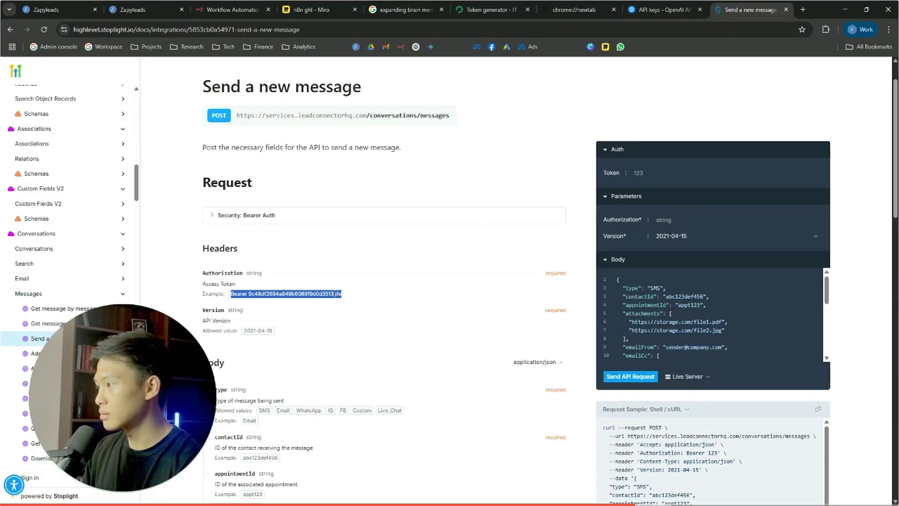
left_click(388, 293)
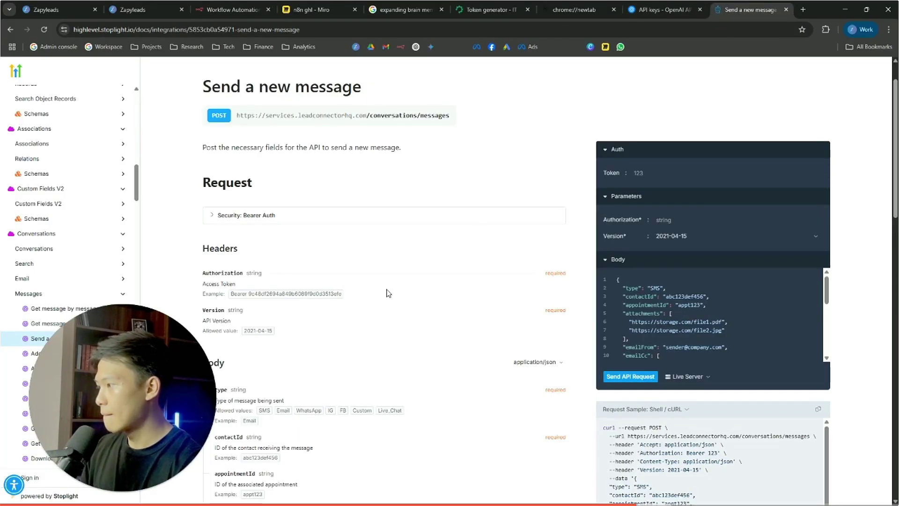
scroll(388, 293, "down", 1)
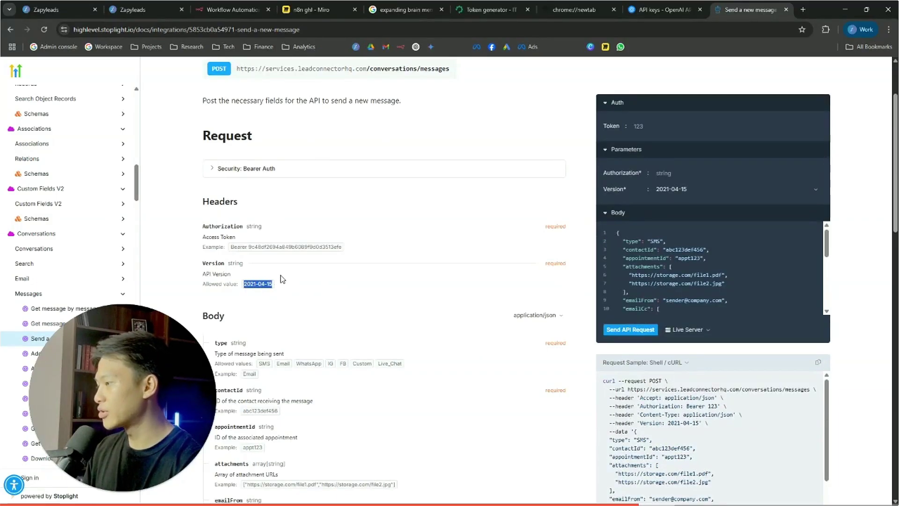
left_click(275, 287)
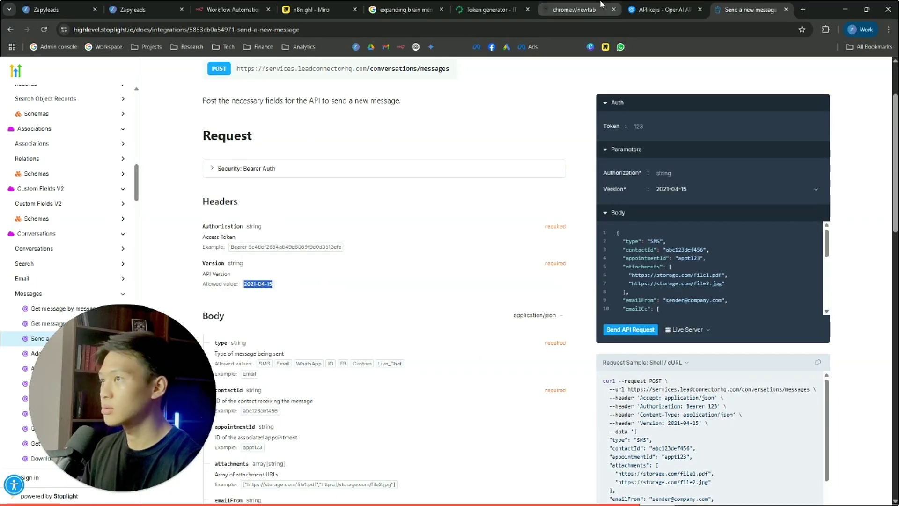
left_click(232, 9)
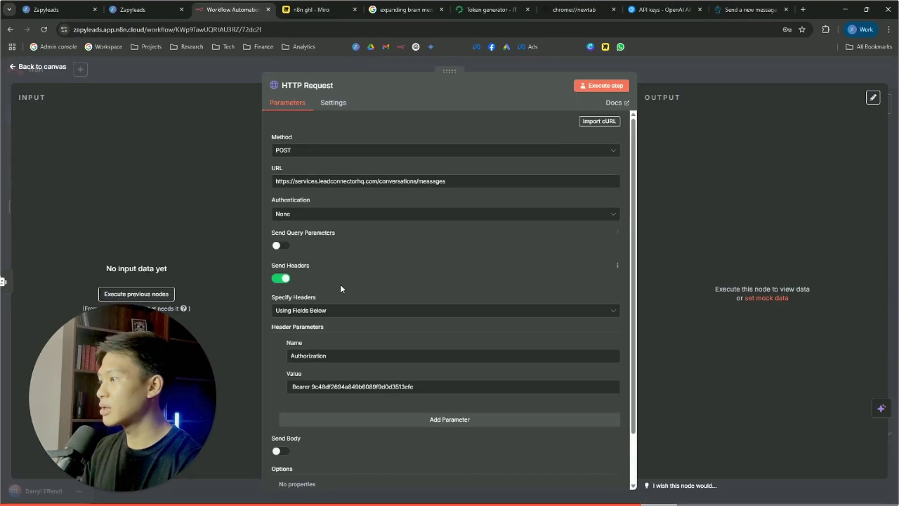
- Add a second header parameter to the HTTP Request node named Version with the value 2021-04-15
scroll(341, 384, "down", 1)
left_click(338, 363)
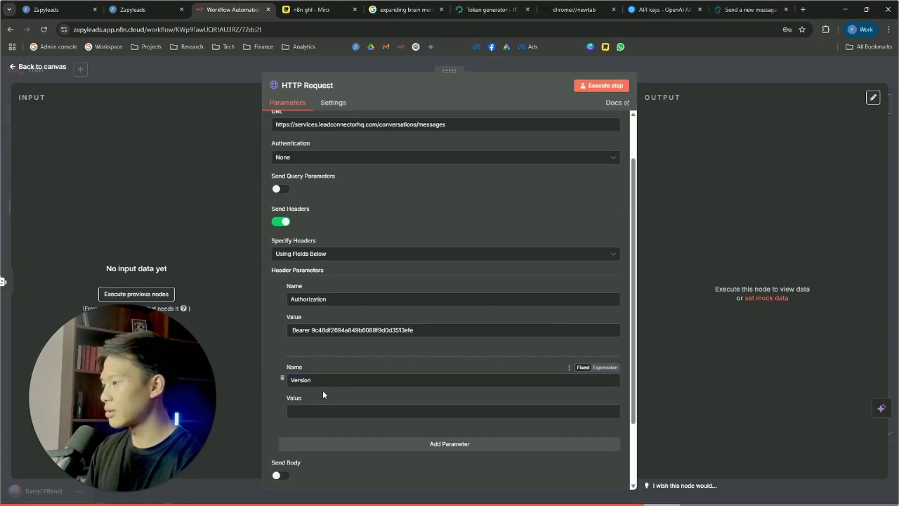
left_click(328, 407)
type("2021-04-15")
scroll(357, 352, "down", 2)
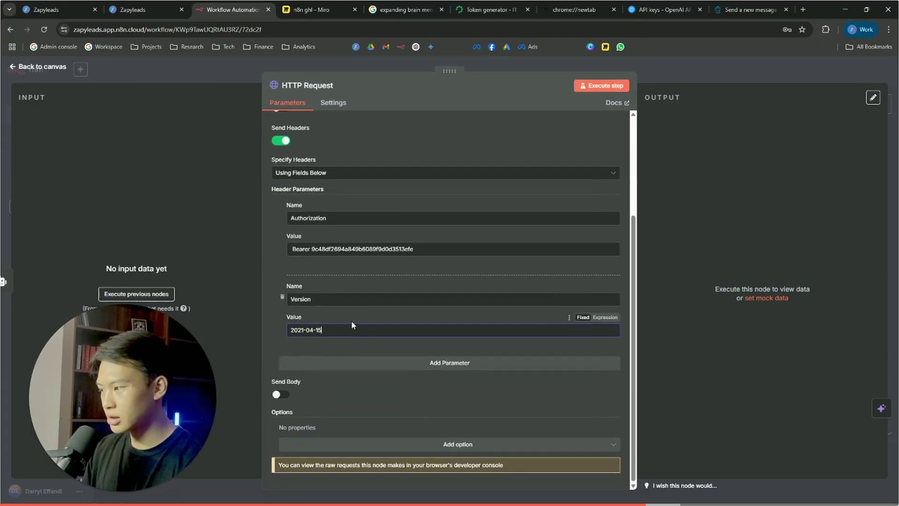
- Copy the body parameter name type from the "Send a new message" docs and return to the HTTP Request node
left_click(753, 7)
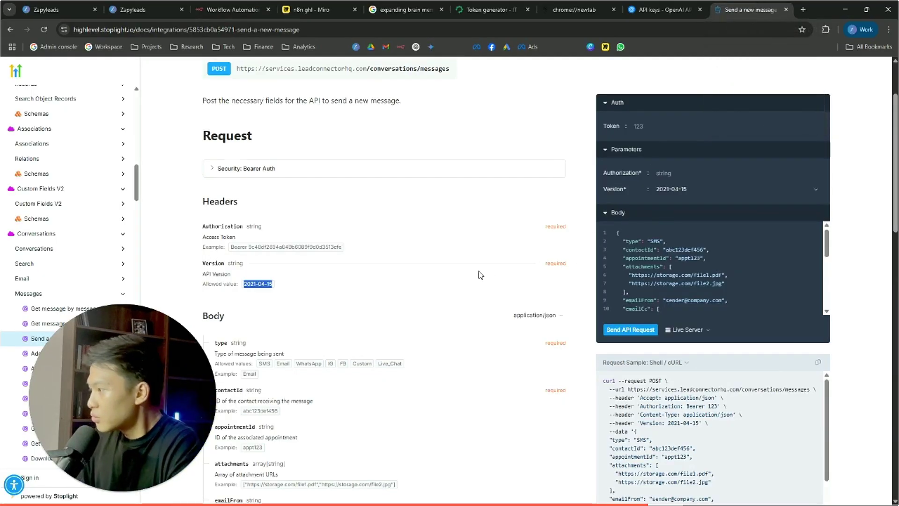
scroll(436, 305, "down", 2)
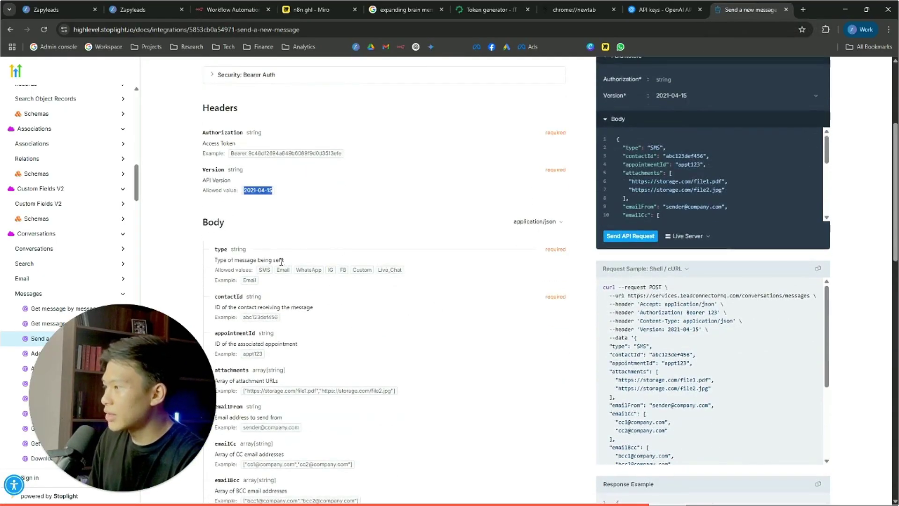
left_click_drag(227, 255, 206, 253)
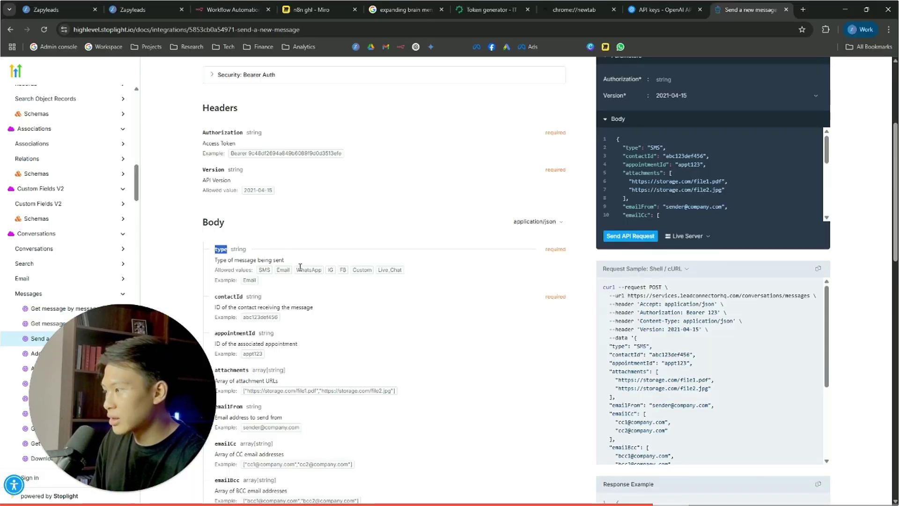
left_click(229, 10)
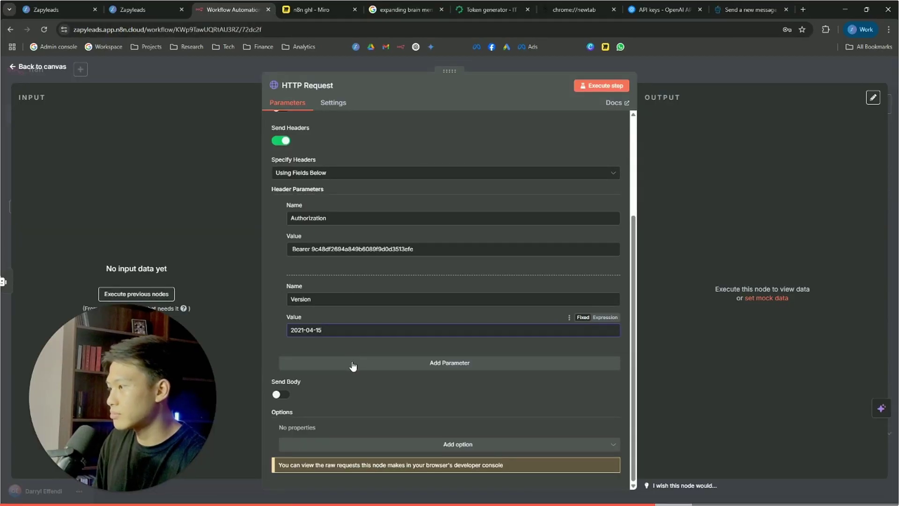
- Enable Send Body as JSON using fields and name the first body parameter type
left_click(281, 395)
scroll(336, 345, "down", 2)
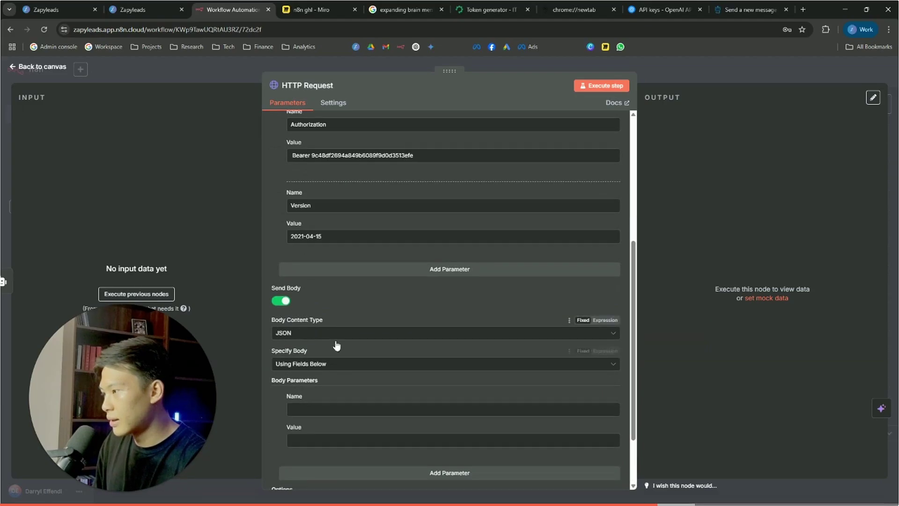
left_click(330, 409)
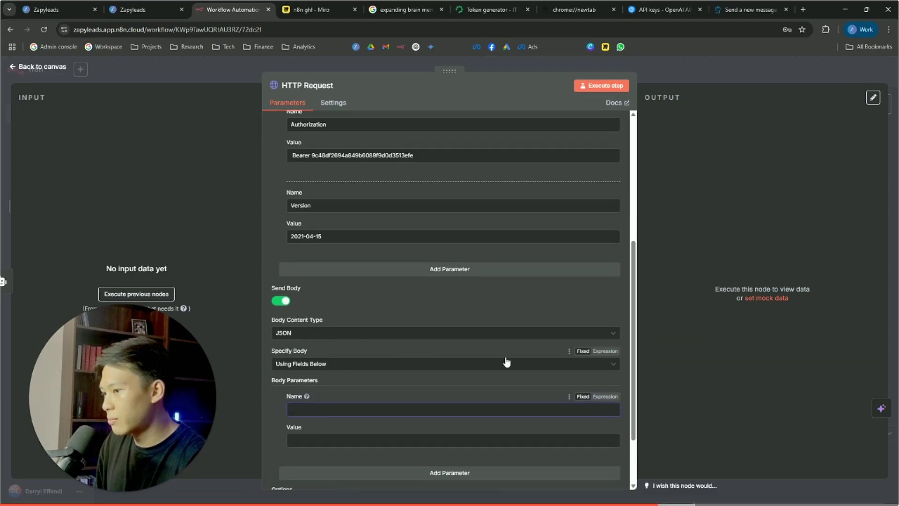
left_click(353, 440)
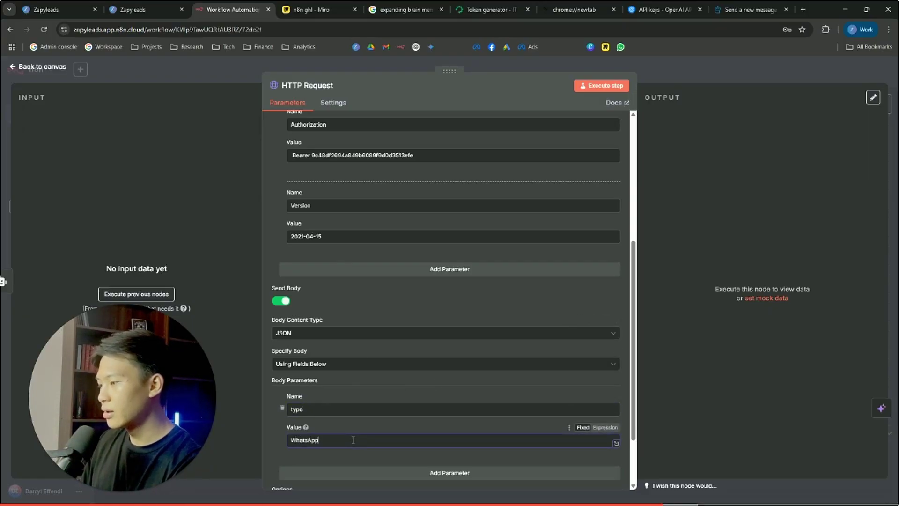
key("ctrl+a")
key("BackSpace")
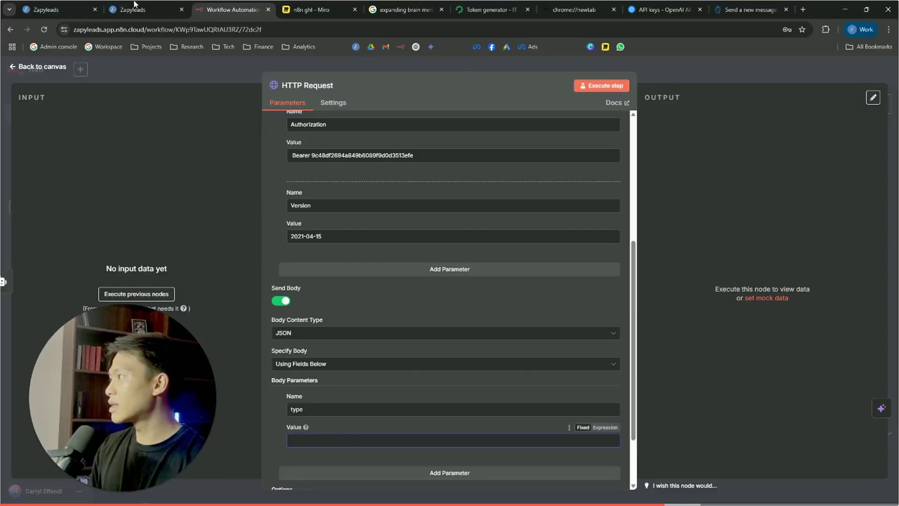
- Compare the Zapyleads Webhook action's channel custom data with the allowed type values in the docs, then return to the HTTP Request node
left_click(73, 5)
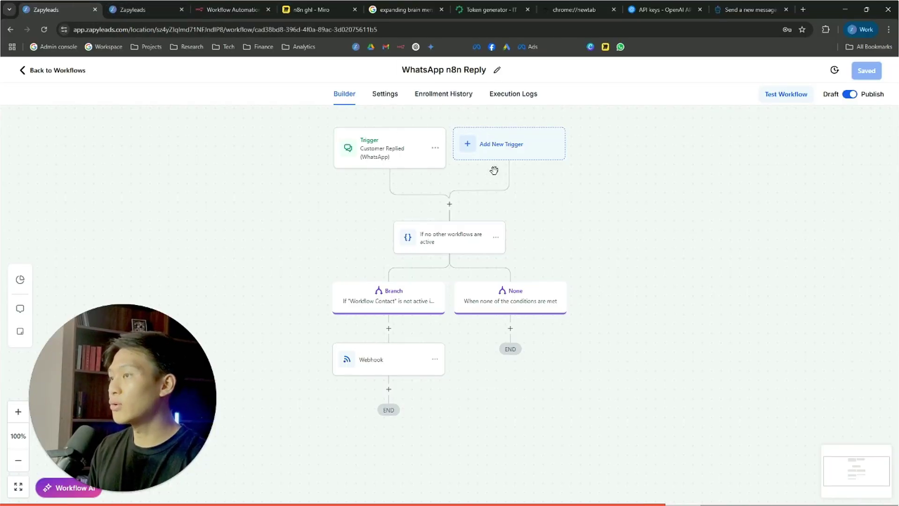
left_click(396, 366)
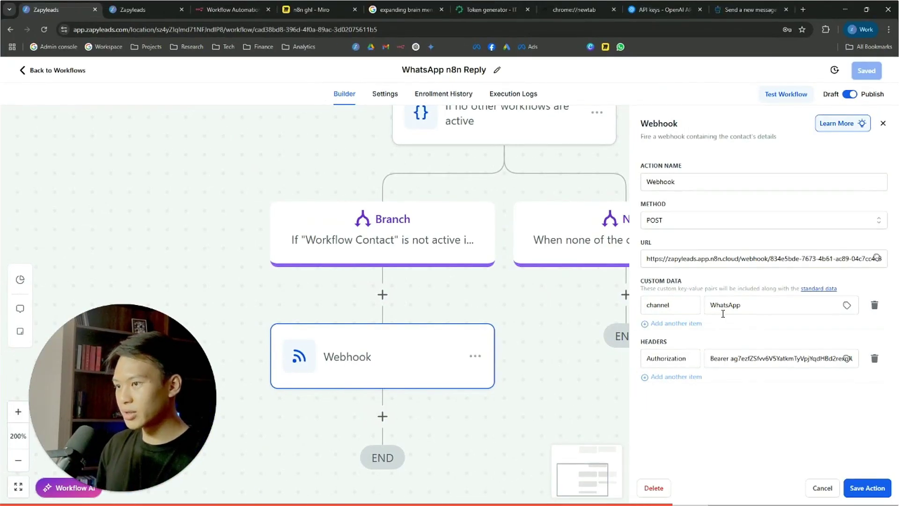
left_click(743, 9)
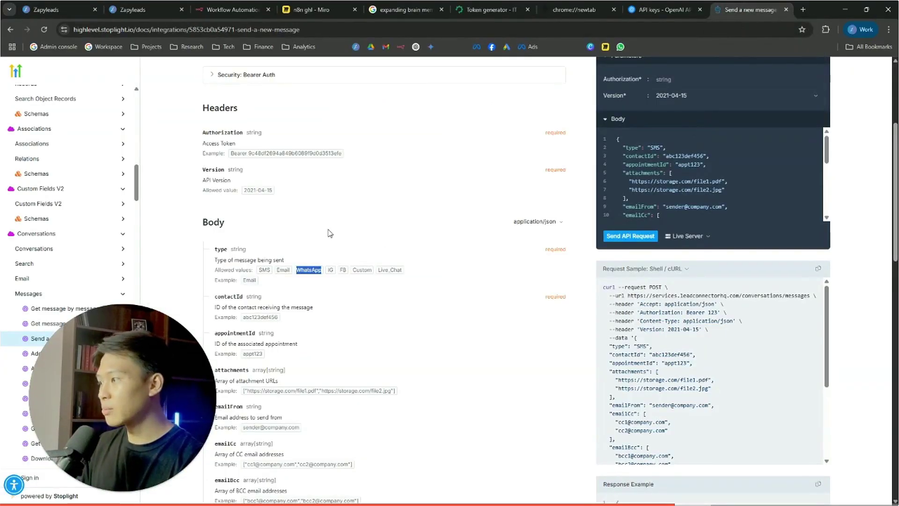
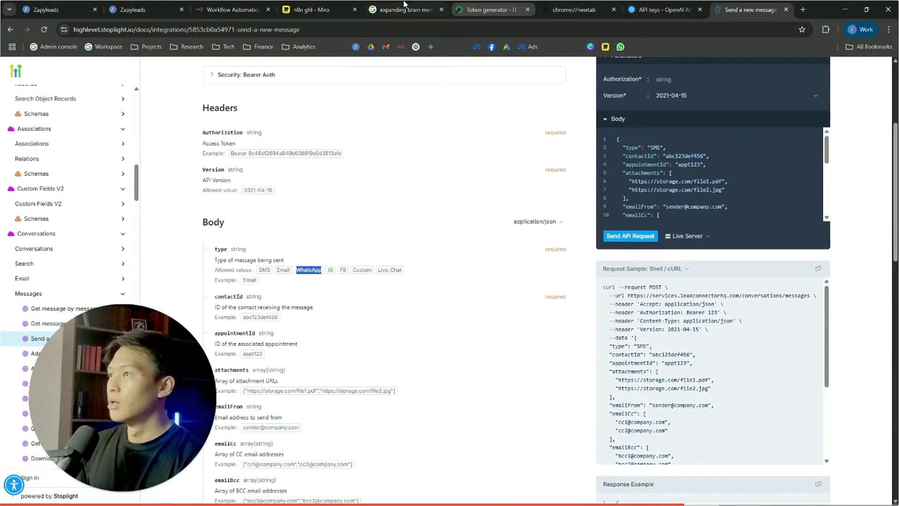
left_click(232, 9)
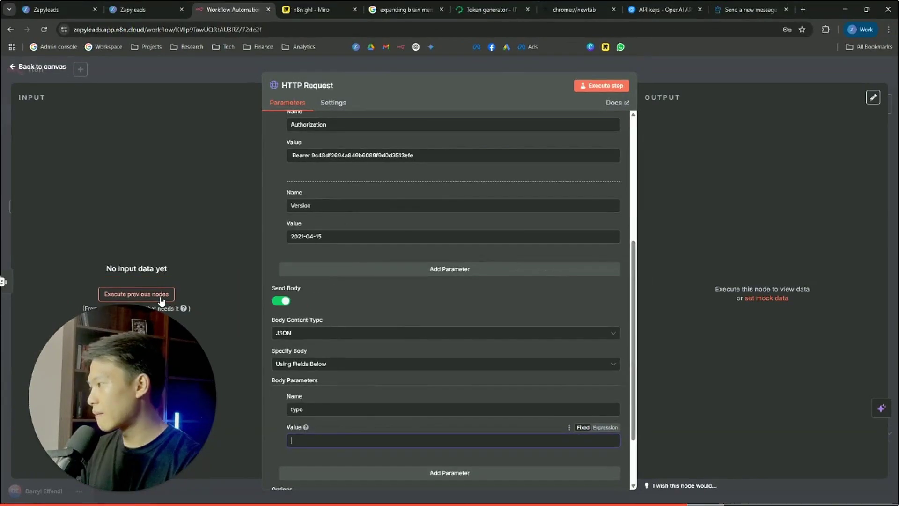
- Execute the previous nodes and map the Webhook's customData channel field to the type parameter's value as {{ $('Webhook').item.json.body.customData.channel }}
left_click(156, 302)
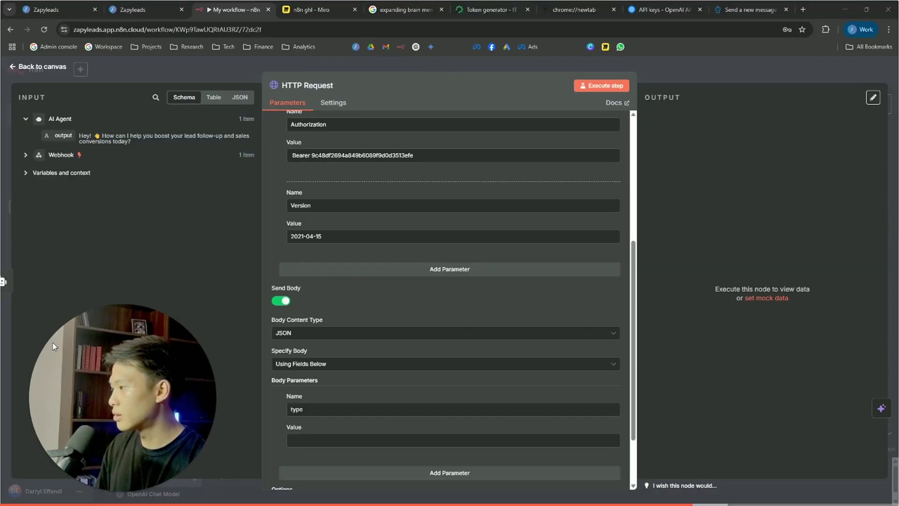
left_click(25, 154)
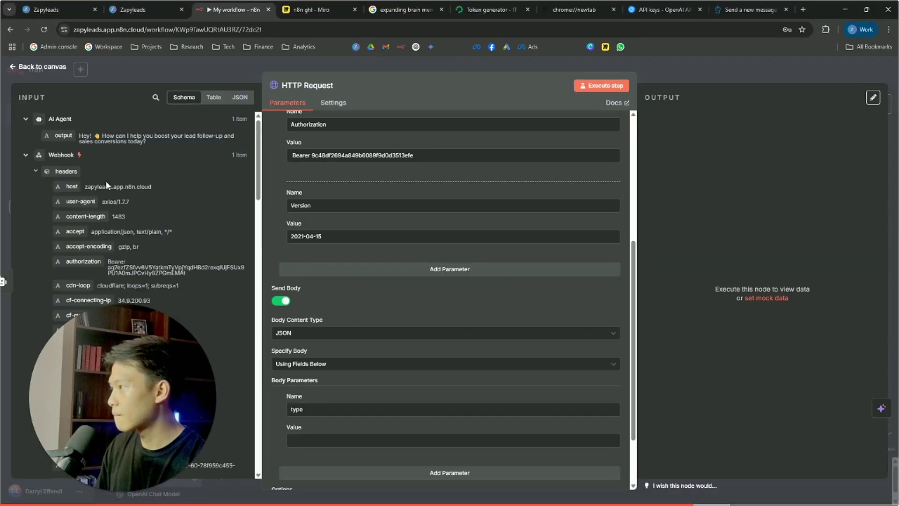
scroll(106, 180, "down", 10)
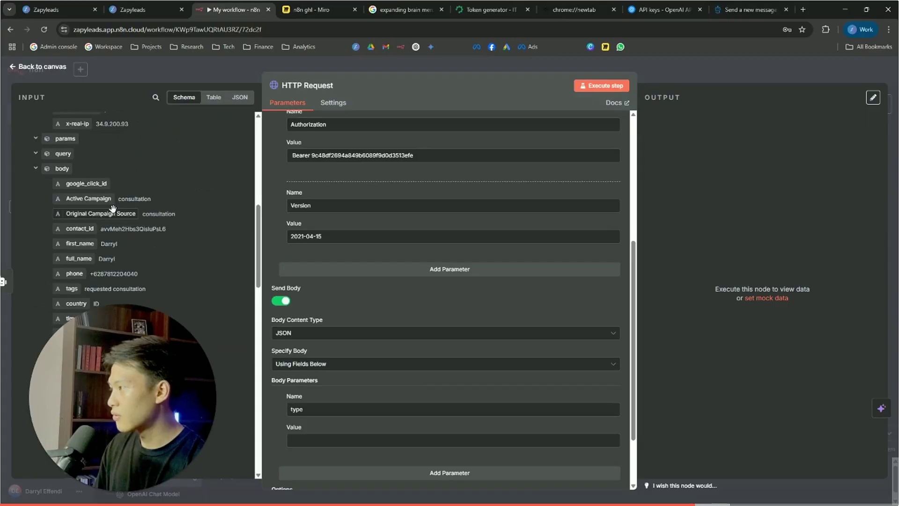
scroll(113, 209, "down", 10)
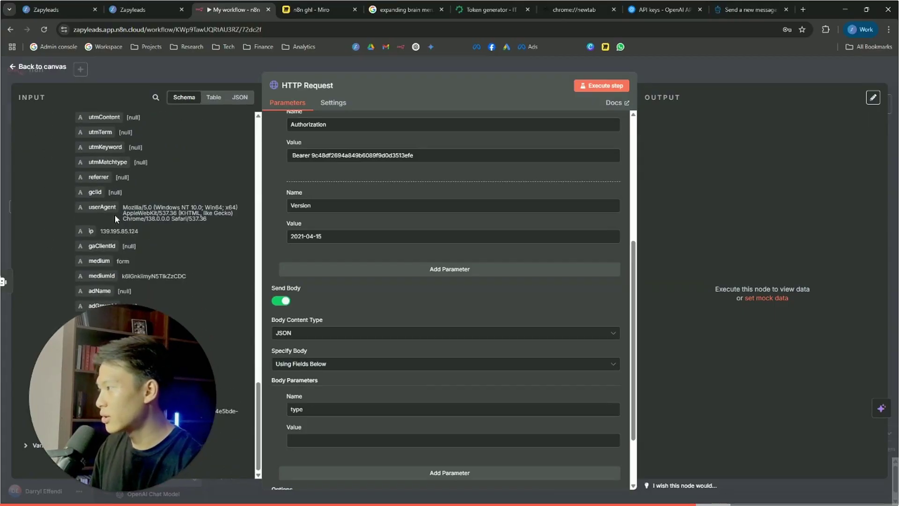
left_click_drag(121, 362, 127, 163)
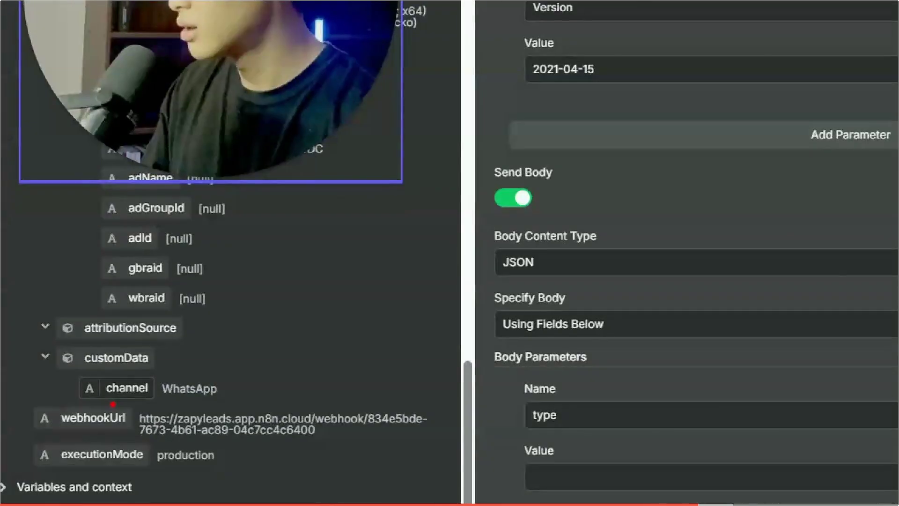
left_click_drag(113, 401, 304, 440)
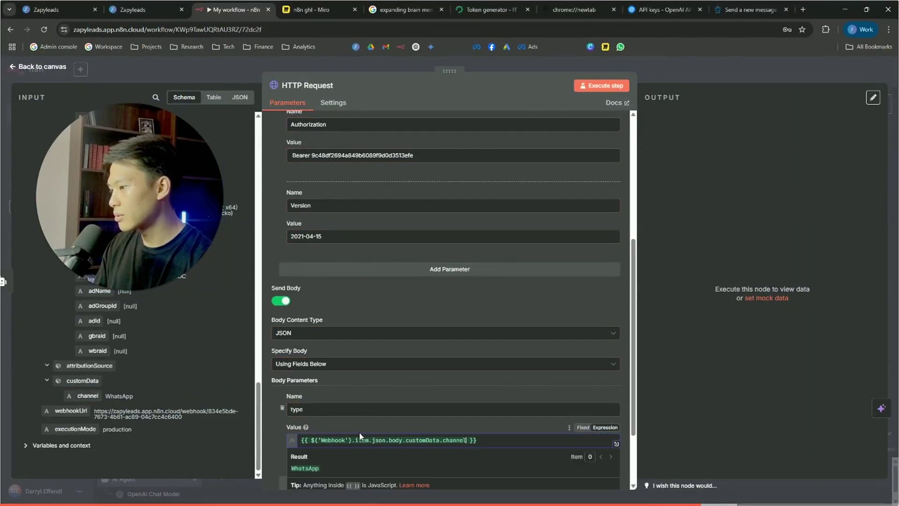
left_click(282, 443)
- Add a second body parameter to the HTTP Request node and copy the parameter name message from the "Send a new message" docs
scroll(349, 410, "down", 1)
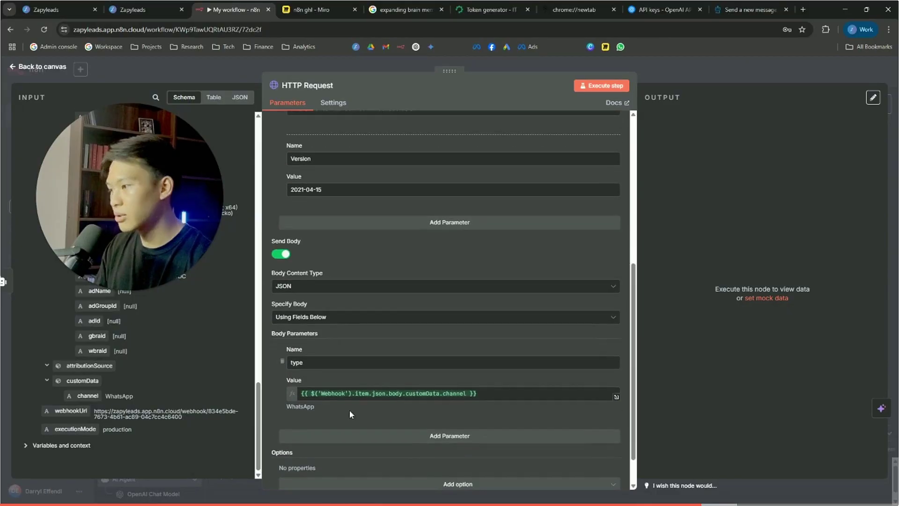
left_click(434, 436)
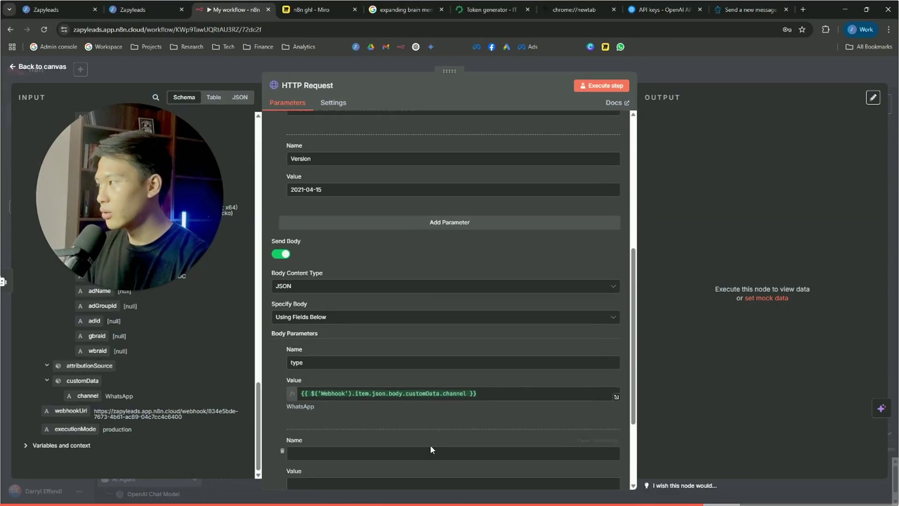
scroll(429, 445, "down", 1)
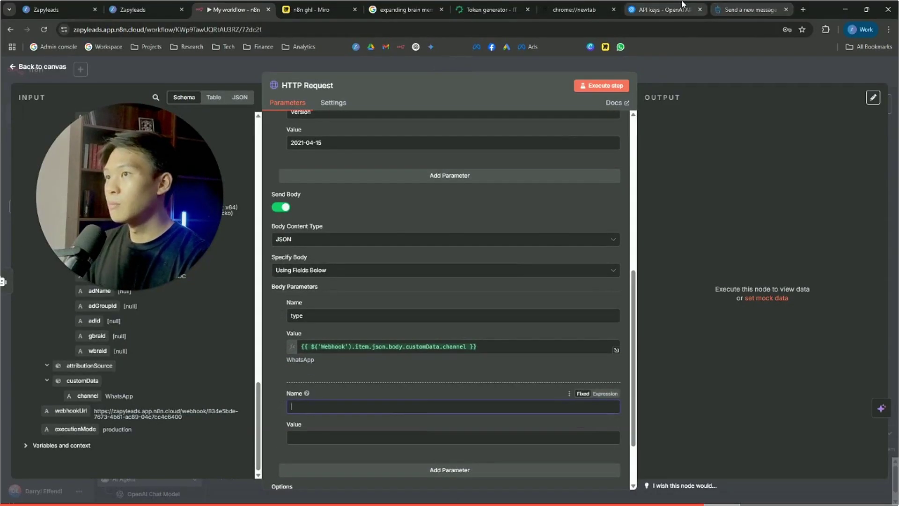
left_click(662, 9)
left_click(751, 9)
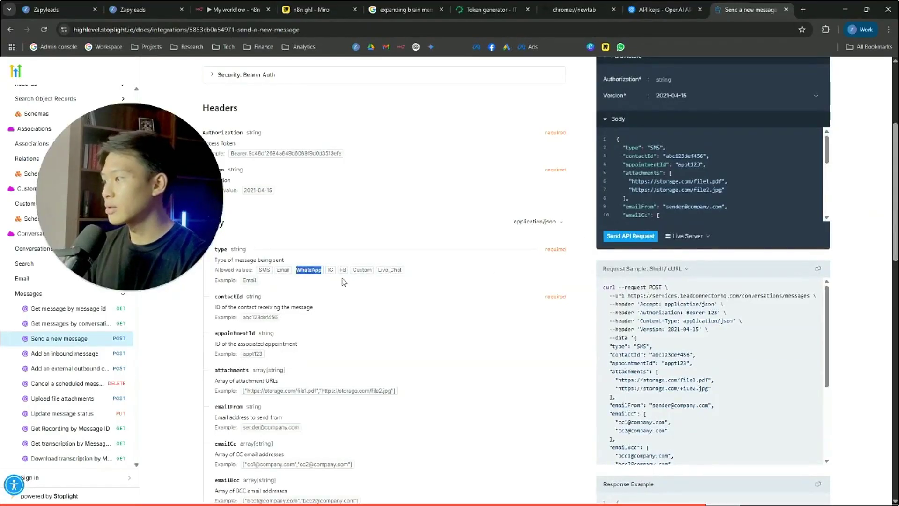
scroll(262, 296, "down", 4)
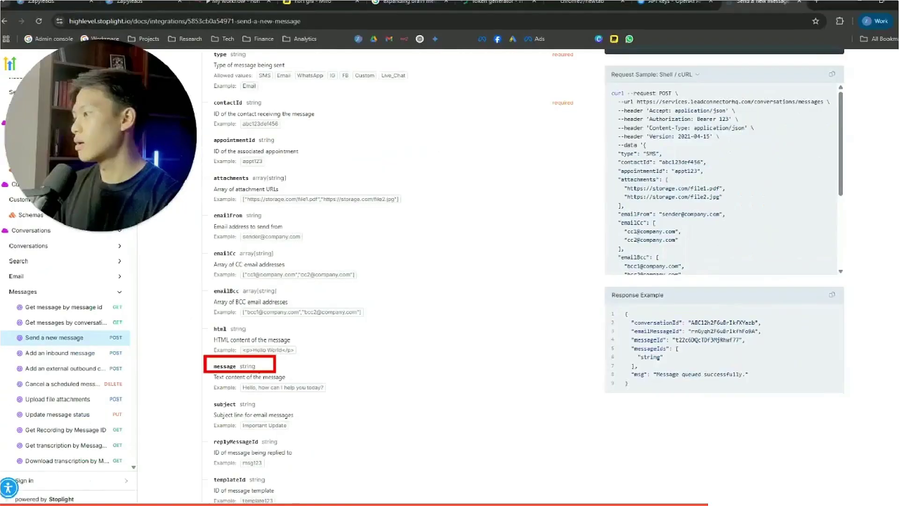
double_click(225, 366)
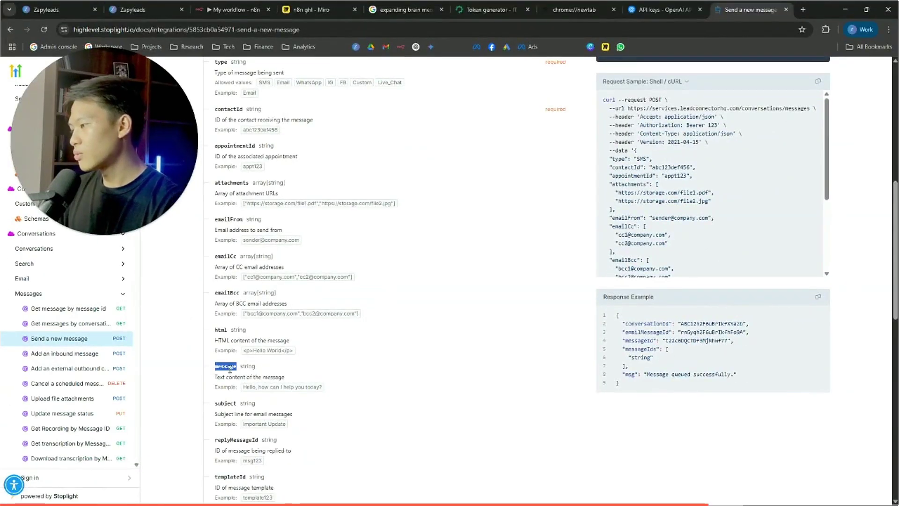
- Name the second body parameter message and map the AI Agent's output to its value as {{ $json.output }}
left_click(257, 7)
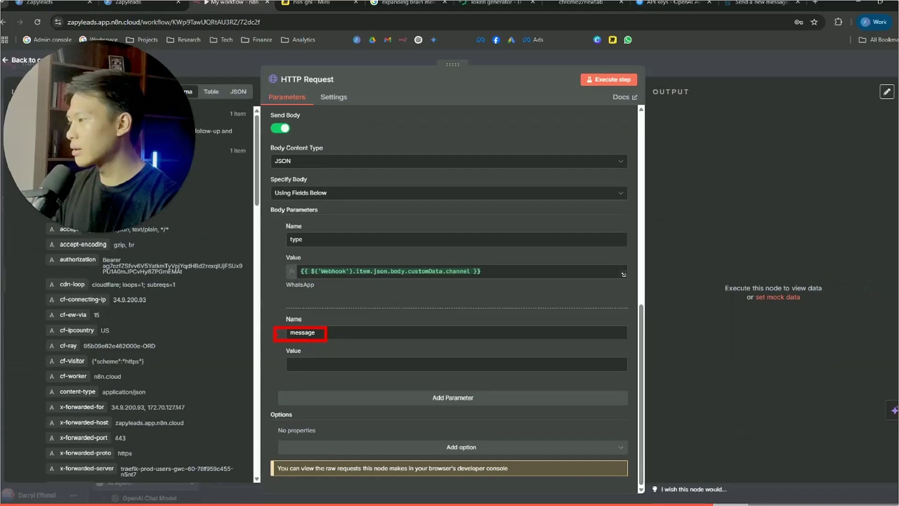
left_click_drag(101, 147, 706, 291)
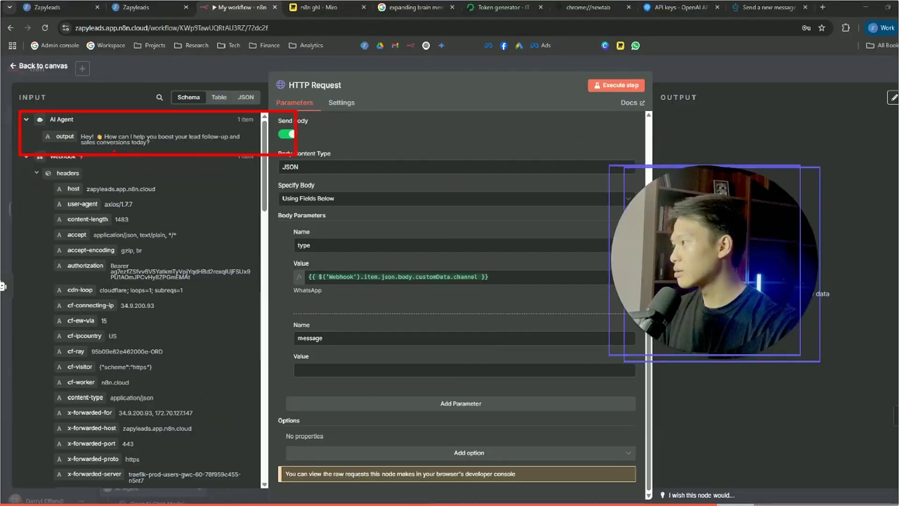
left_click_drag(48, 136, 318, 362)
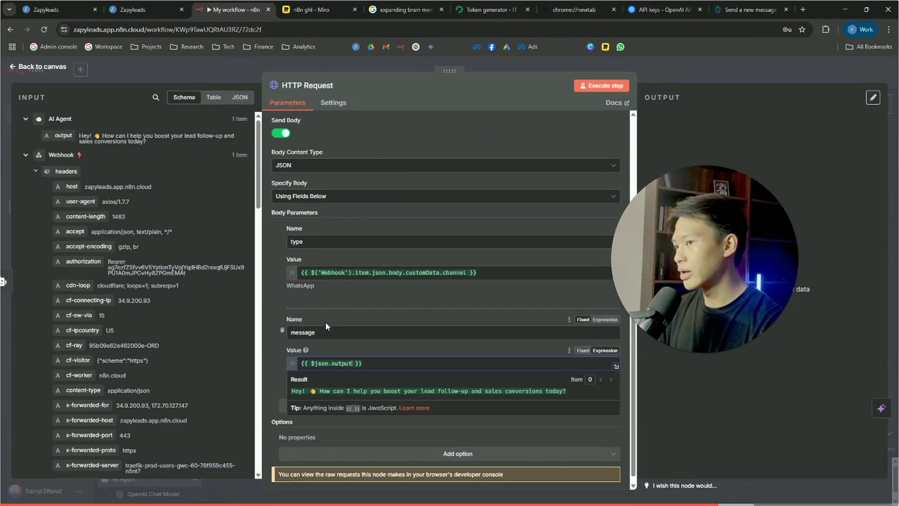
- Check the required body fields in the "Send a new message" docs and add a third HTTP Request body parameter named contactId
left_click(326, 314)
scroll(325, 304, "down", 1)
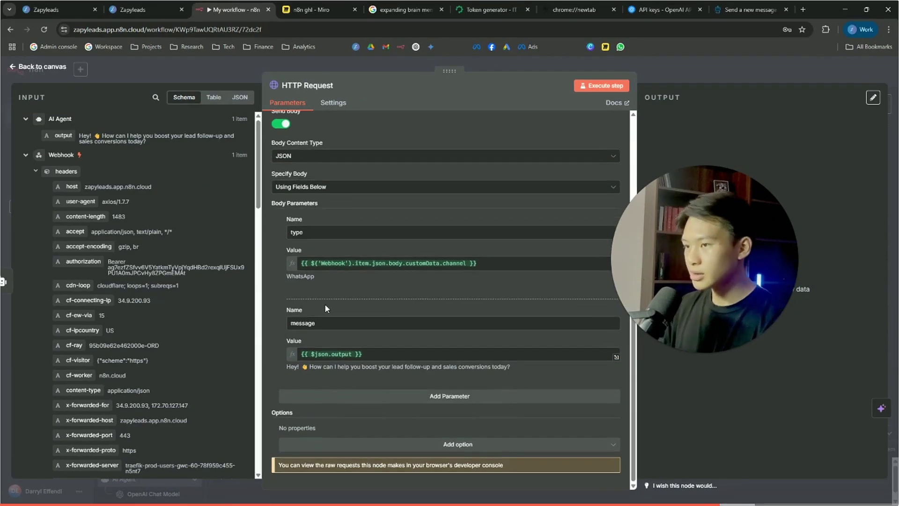
left_click(749, 10)
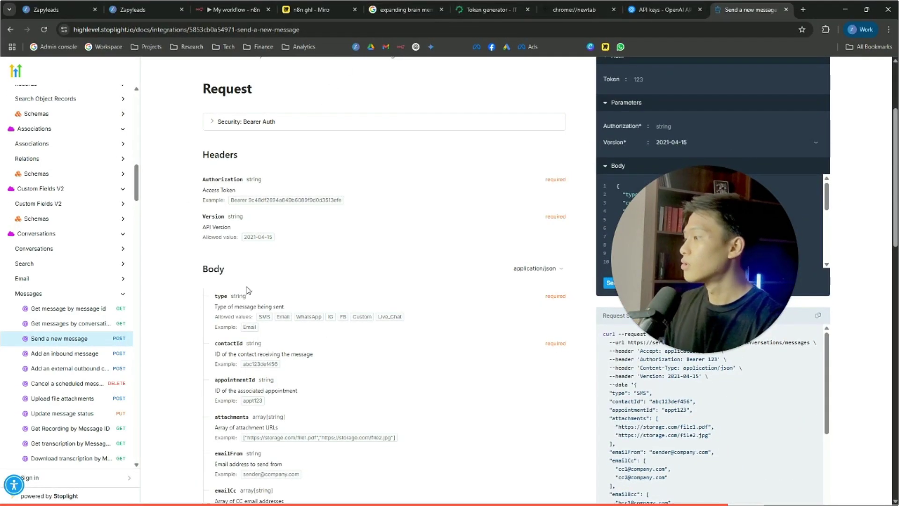
left_click(233, 10)
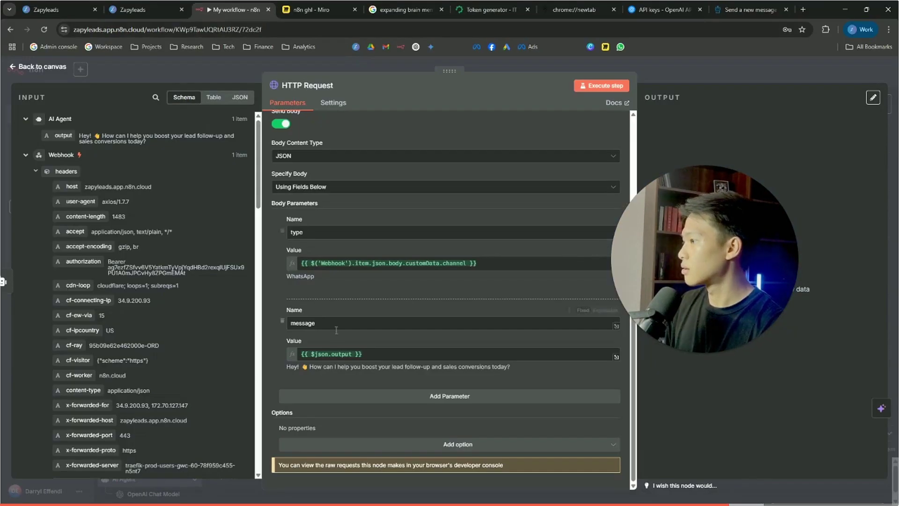
left_click(364, 397)
scroll(358, 381, "down", 1)
left_click(346, 367)
type("contactId")
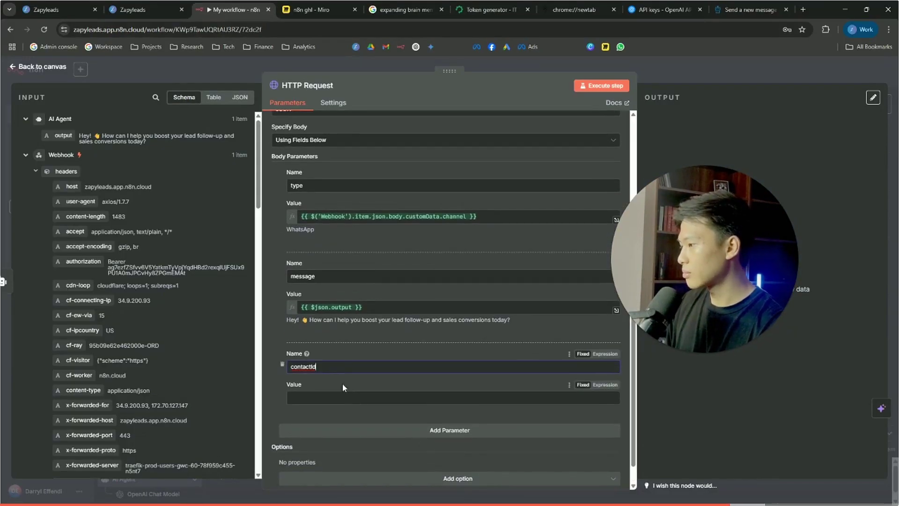
- Map the Webhook body's contact_id field to the contactId parameter's value as {{ $('Webhook').item.json.body.contact_id }}
scroll(93, 161, "down", 15)
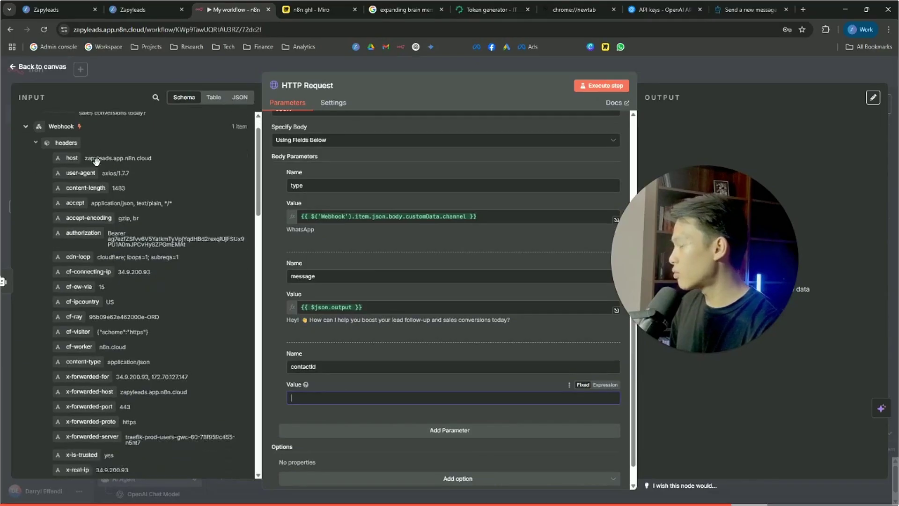
scroll(90, 276, "up", 2)
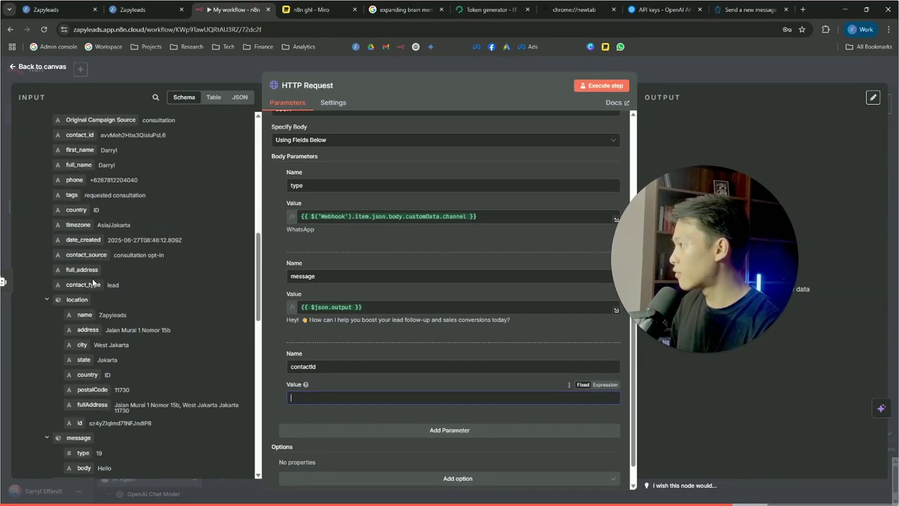
scroll(91, 279, "down", 4)
scroll(91, 290, "up", 2)
scroll(98, 262, "up", 5)
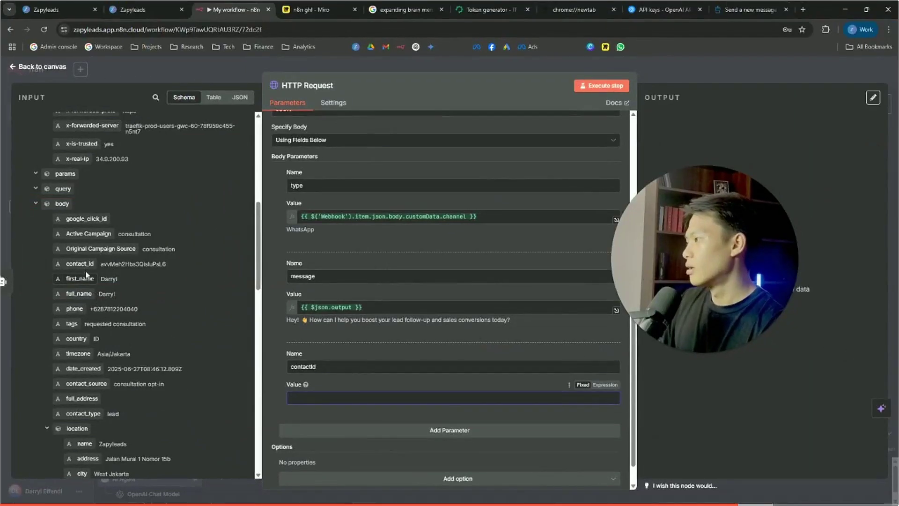
left_click_drag(80, 264, 331, 383)
left_click(332, 385)
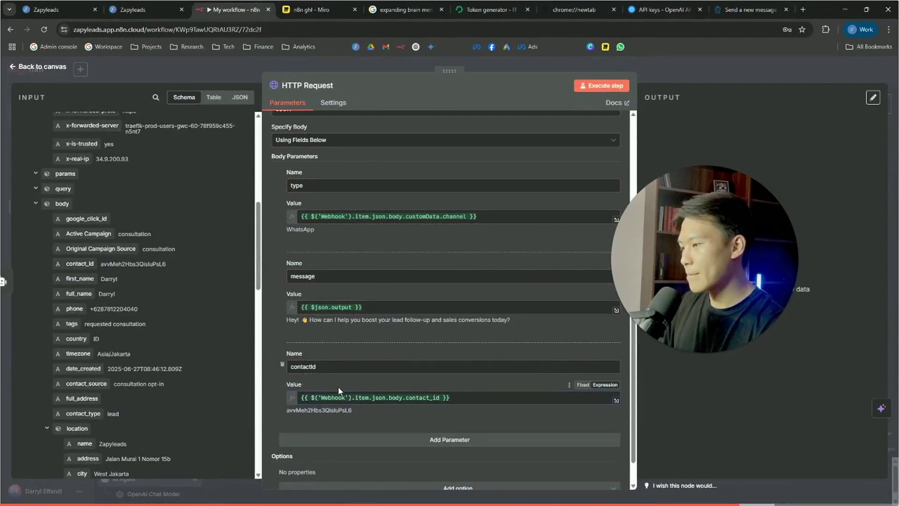
- Review the HTTP Request node's parameters, return to the canvas and save the n8n workflow
scroll(406, 365, "down", 2)
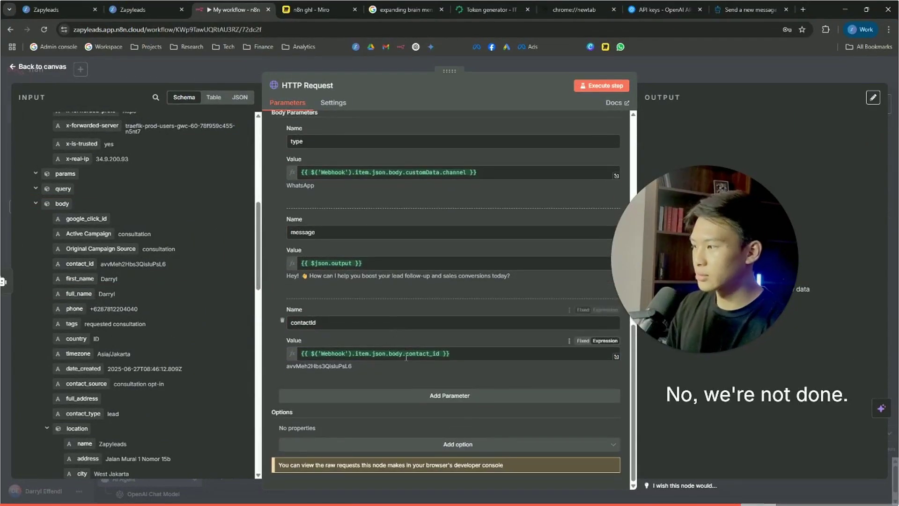
scroll(406, 357, "up", 1)
scroll(406, 357, "up", 8)
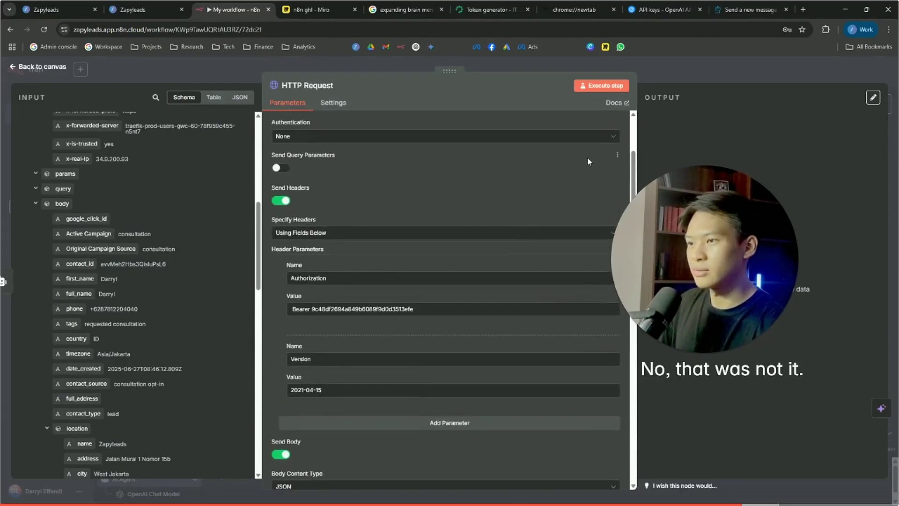
scroll(587, 156, "up", 2)
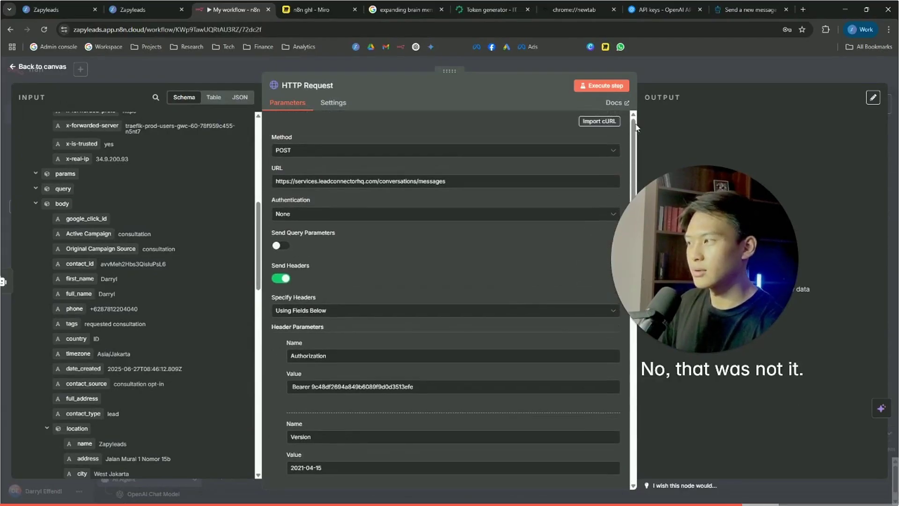
left_click(681, 72)
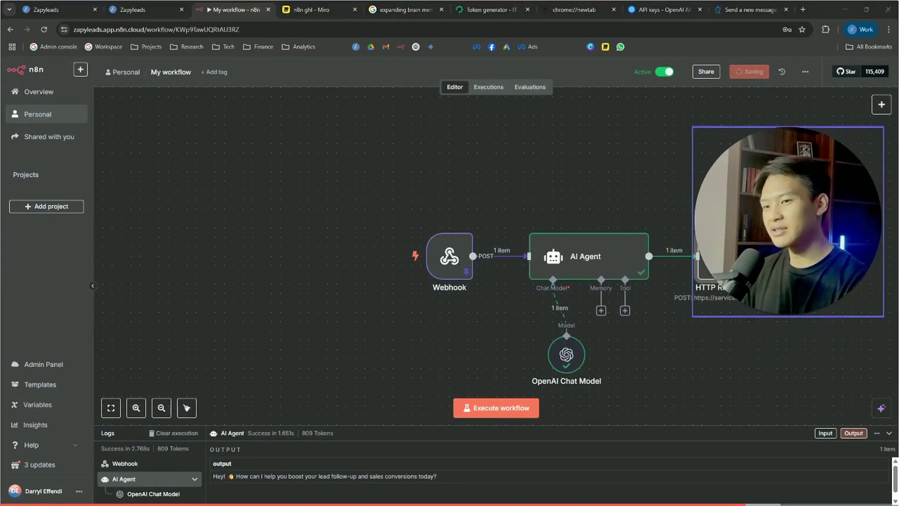
left_click(754, 75)
key("alt+Tab")
key("alt+Tab")
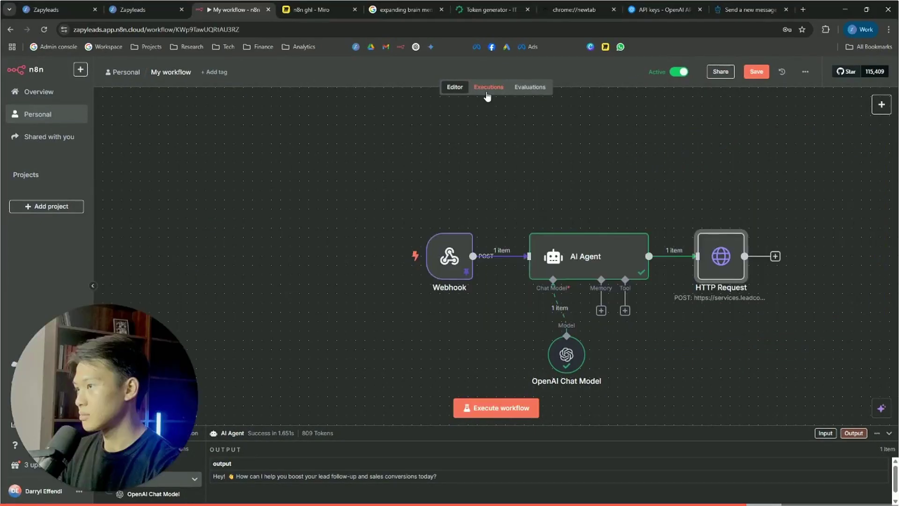
- Reopen the HTTP Request node and compare its Authorization header with the access token example in the "Send a new message" docs
double_click(721, 256)
scroll(373, 314, "down", 1)
scroll(373, 313, "down", 3)
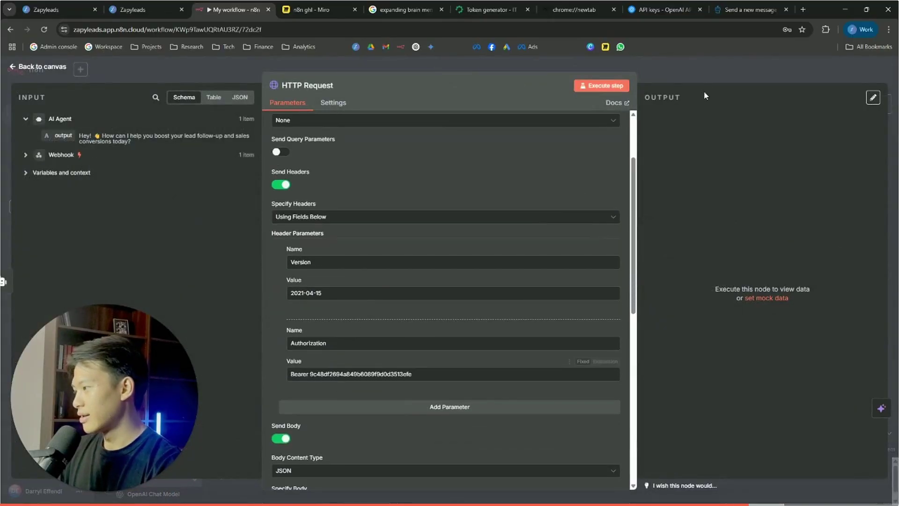
left_click(749, 10)
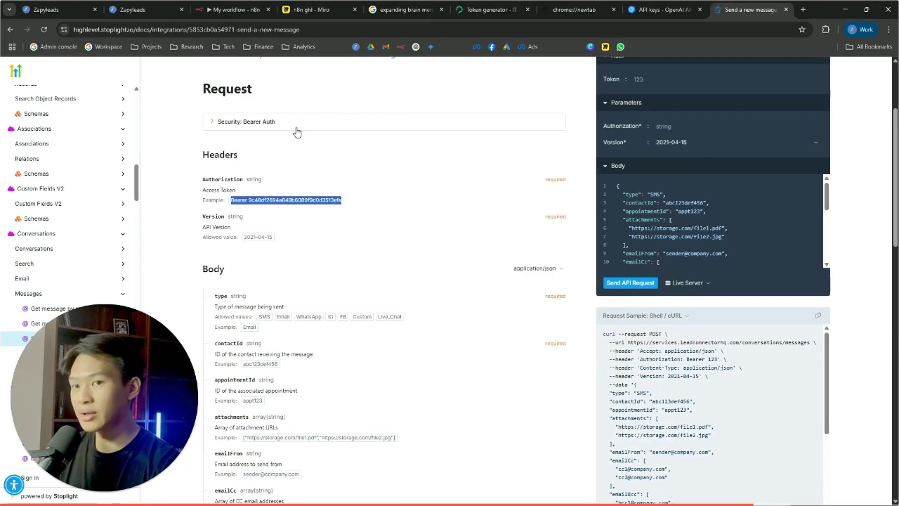
- Switch to Zapyleads and save the Webhook action and the "WhatsApp n8n Reply" workflow
left_click(55, 6)
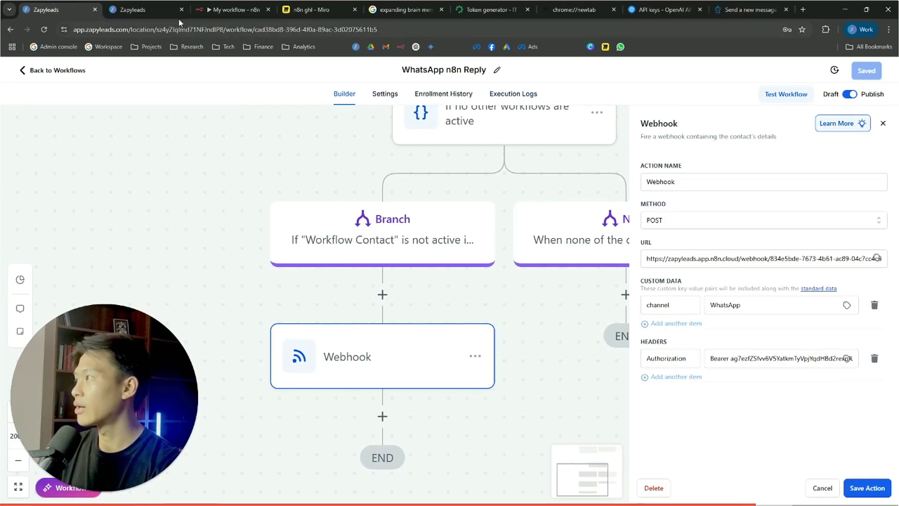
scroll(554, 307, "down", 3)
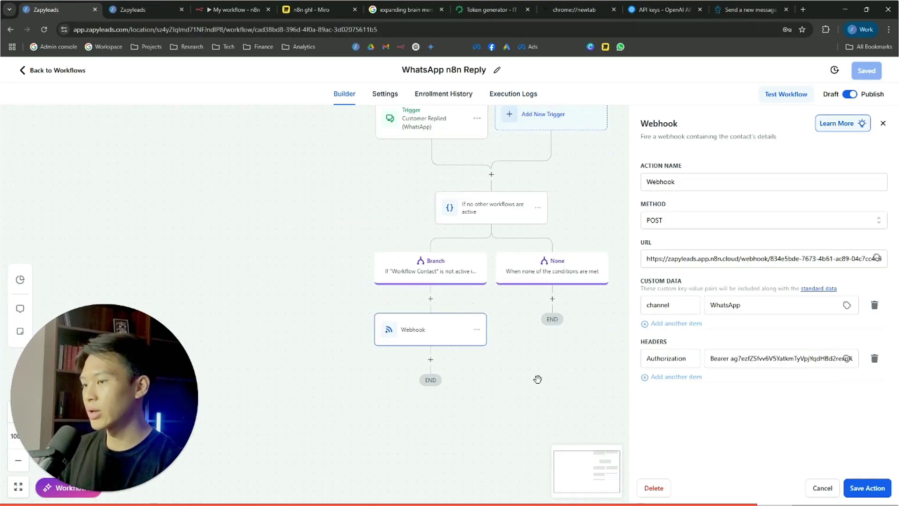
left_click(857, 486)
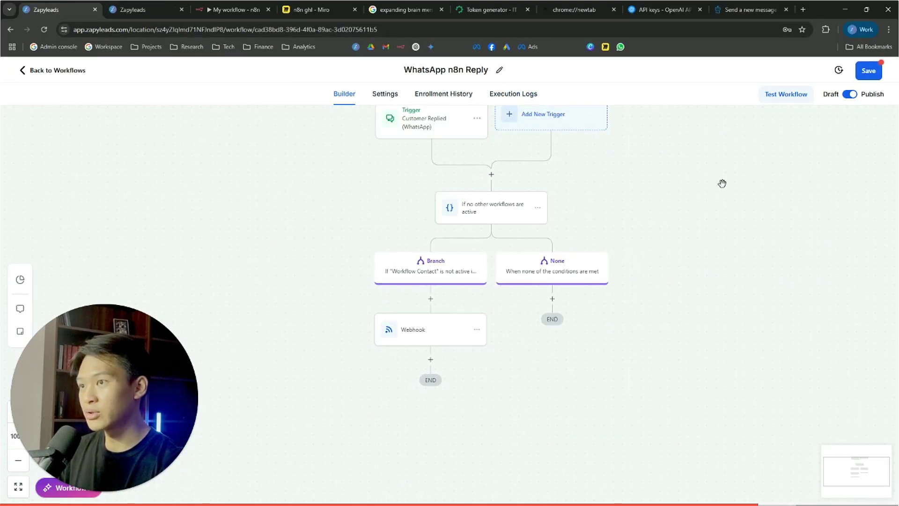
left_click(867, 71)
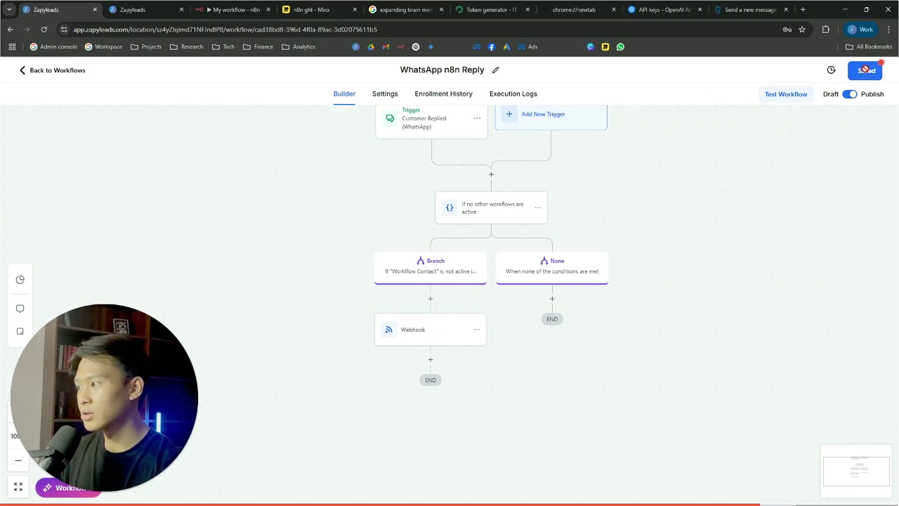
left_click(432, 331)
- Leave the workflow builder and open the Private Integrations page in the Zapyleads account settings
left_click(51, 70)
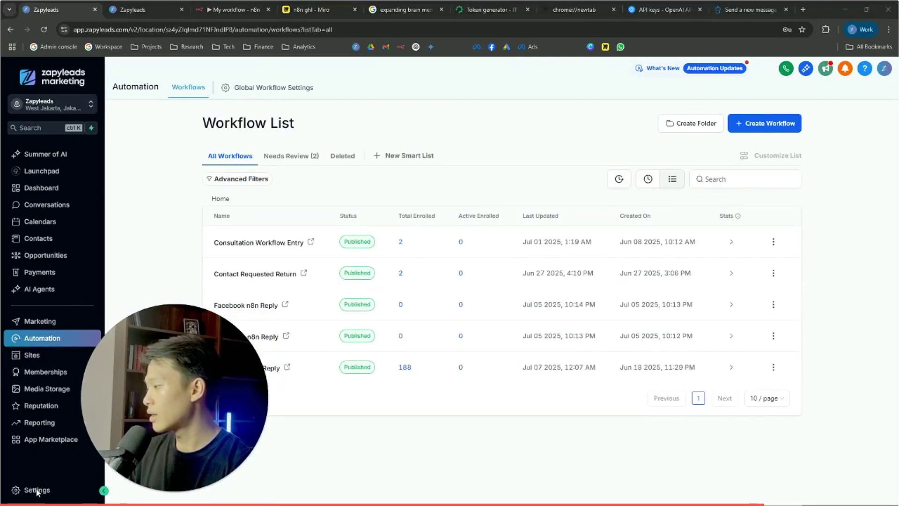
left_click(35, 494)
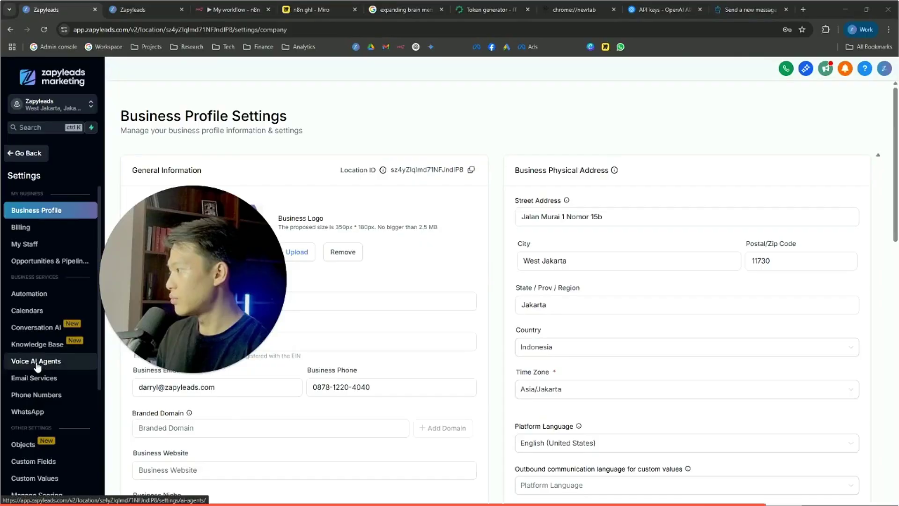
scroll(35, 370, "down", 2)
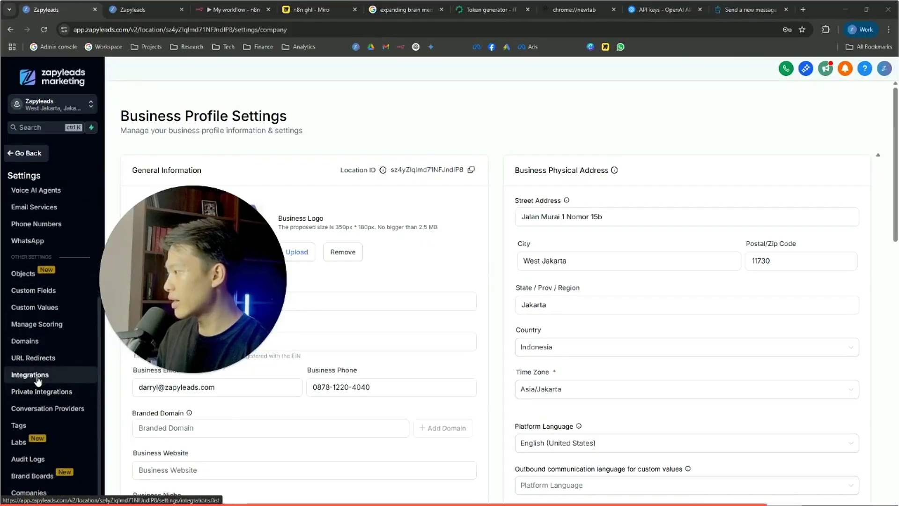
left_click(40, 389)
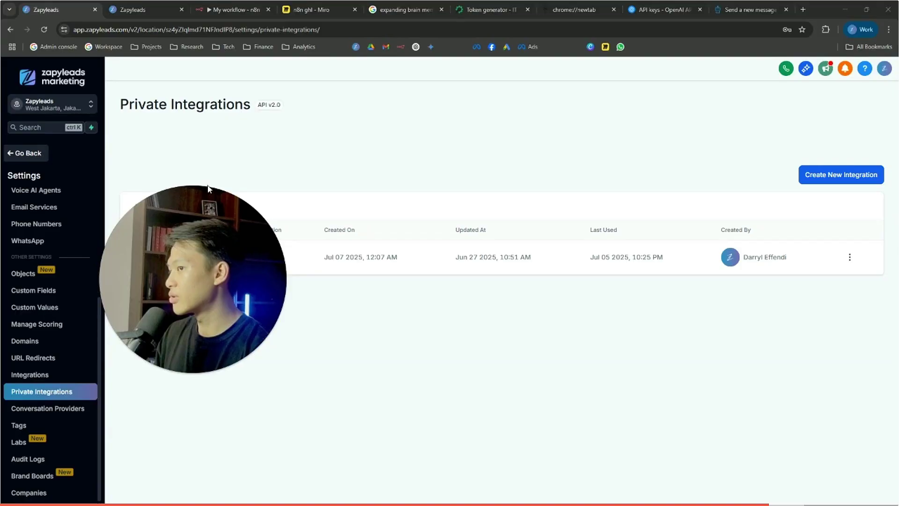
left_click_drag(196, 250, 108, 94)
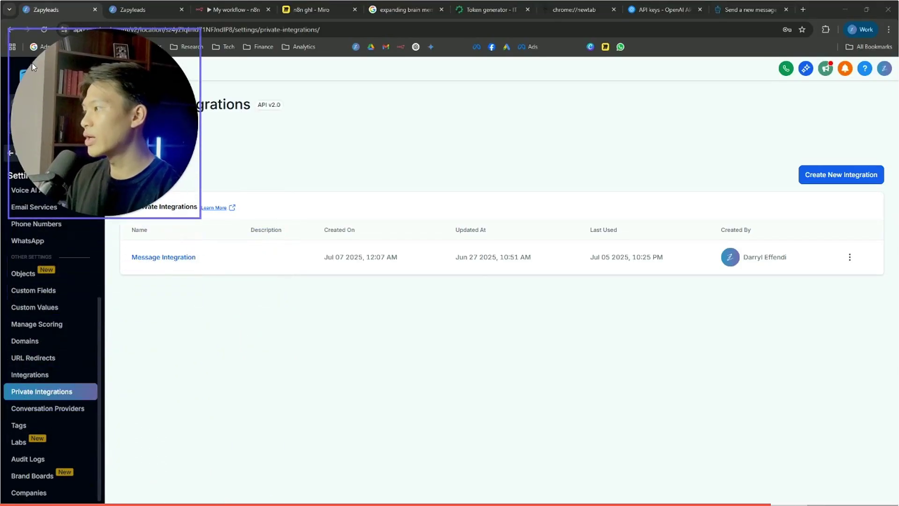
- Start a new private integration named "GHL n8n testing" with the description "Youtube Video" and continue to its scopes
left_click(812, 179)
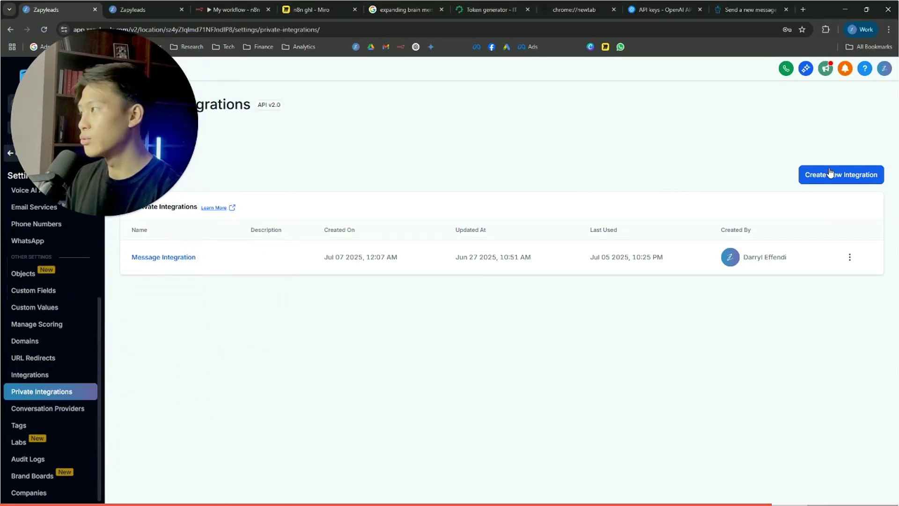
left_click(859, 181)
left_click(478, 265)
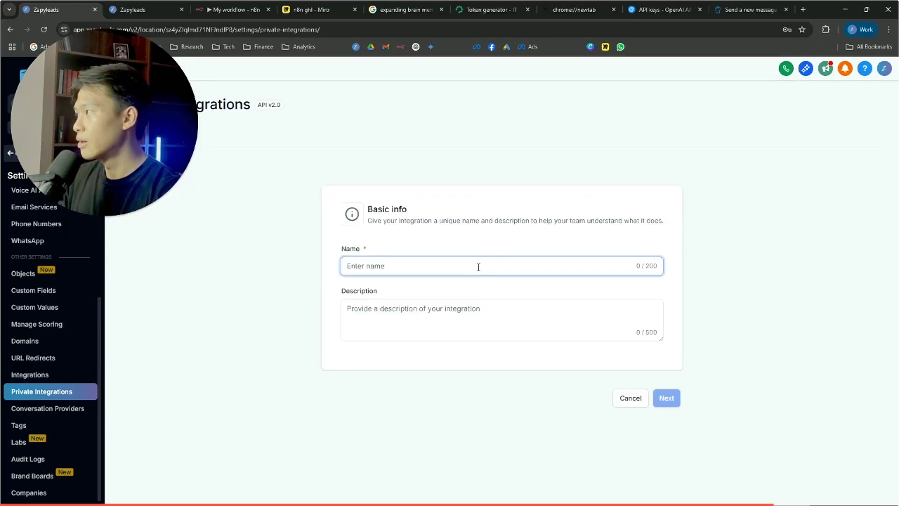
type("GHL ")
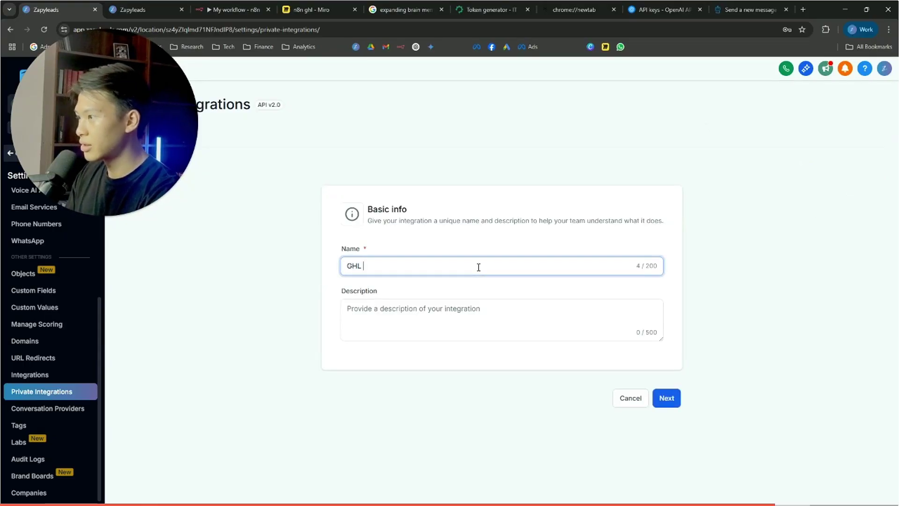
type("n8n testing")
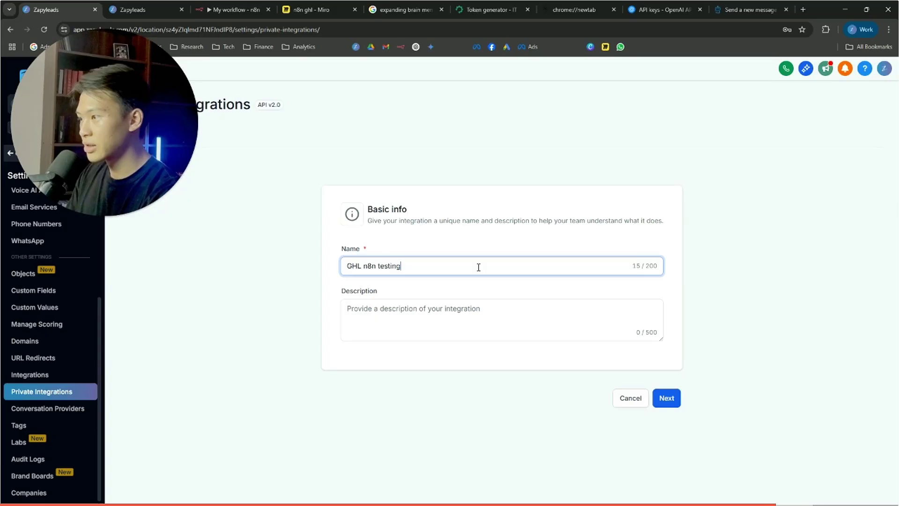
left_click(490, 321)
type("You")
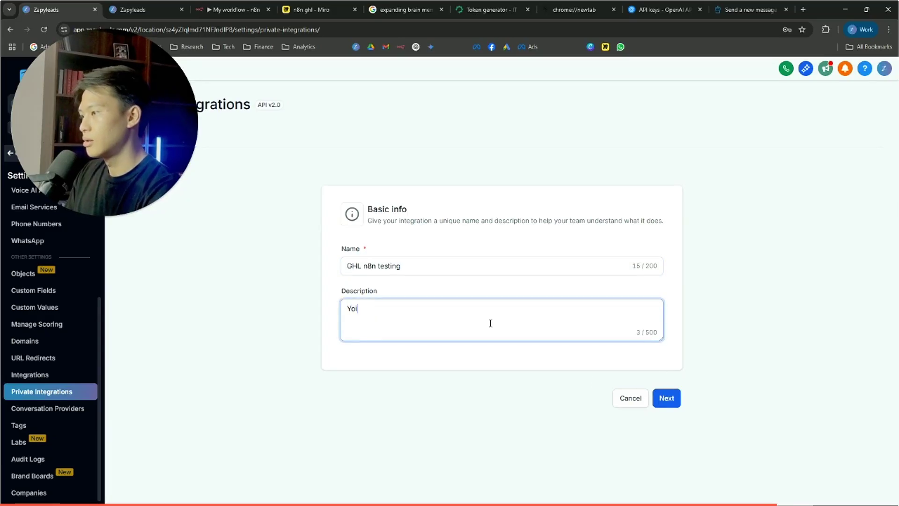
type("tube Vide")
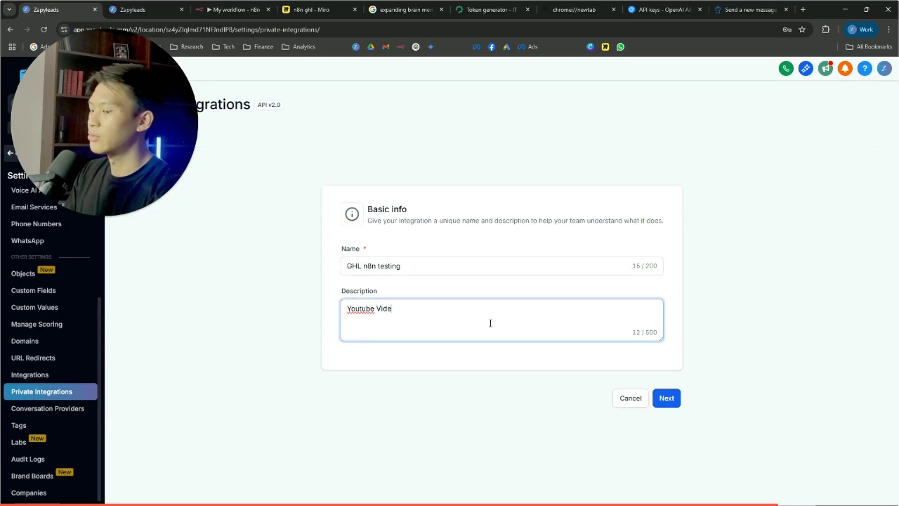
type("o")
left_click(666, 397)
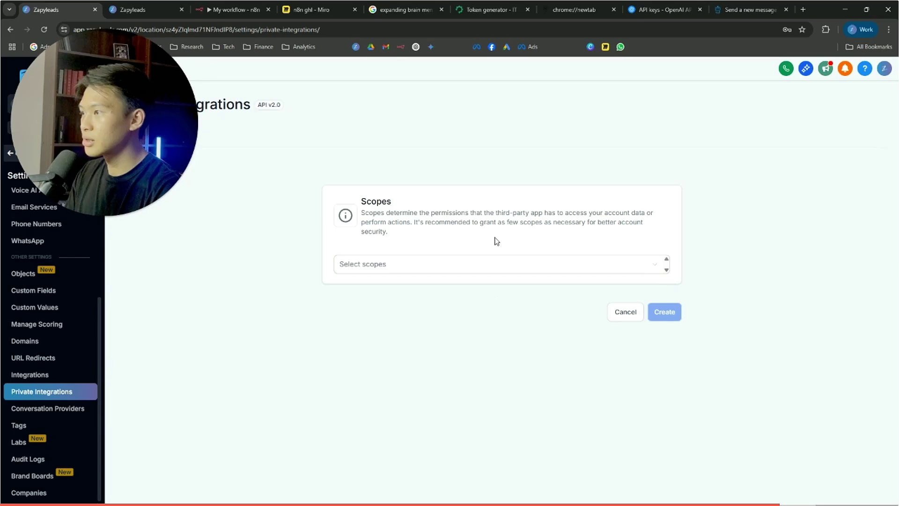
- Add the View Conversation Messages and Edit Conversation Messages scopes to the private integration
left_click(569, 272)
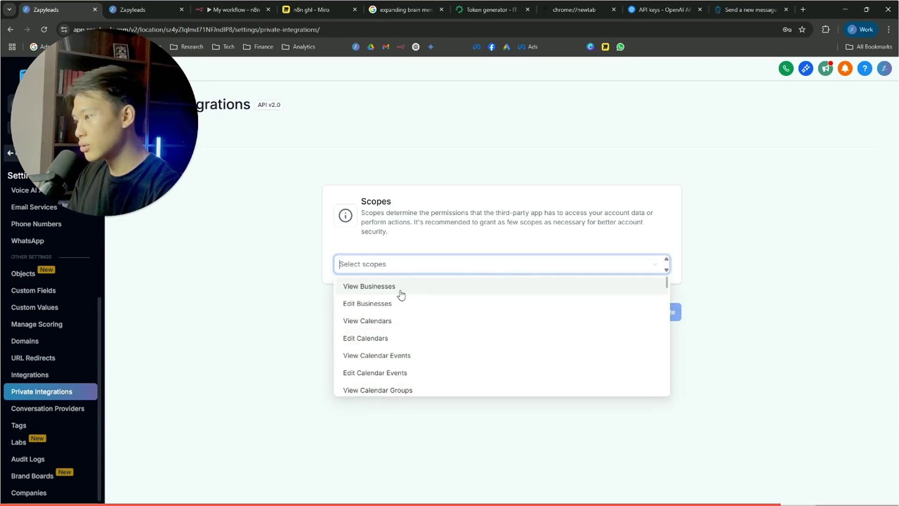
type("message")
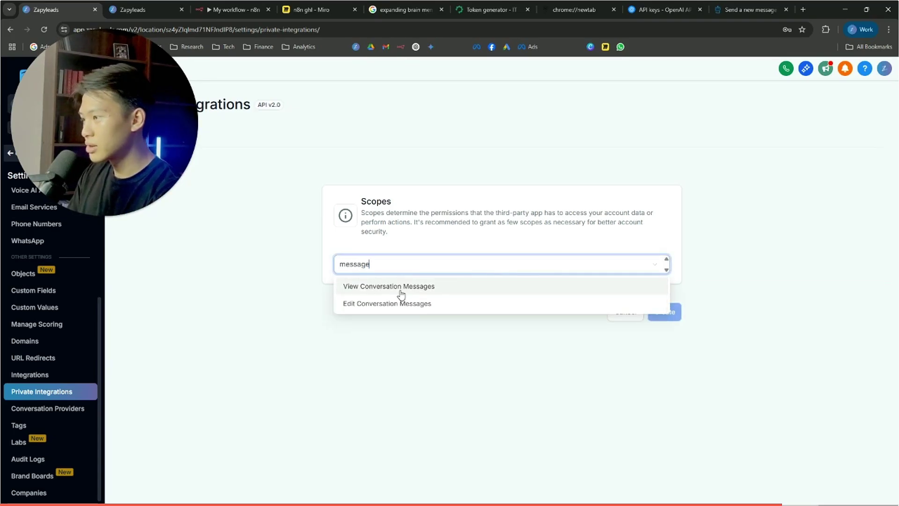
left_click(400, 292)
type("mess")
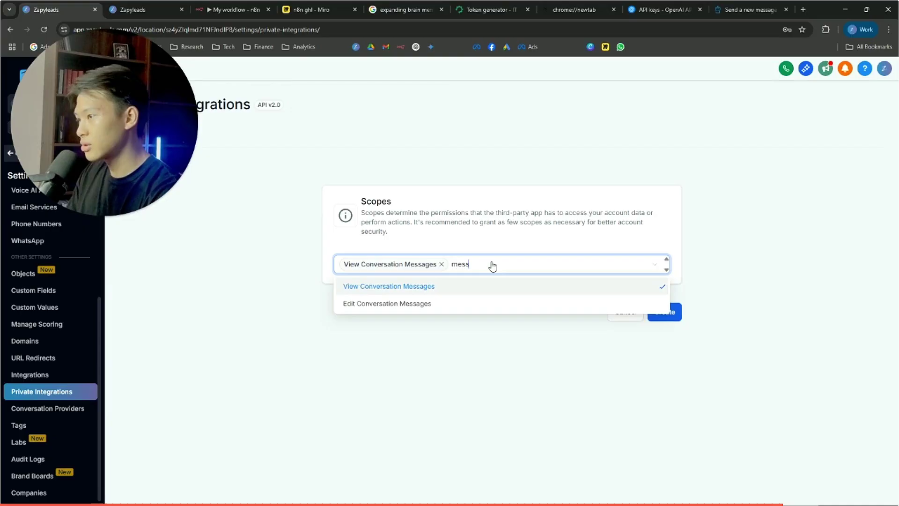
type("a")
left_click(454, 302)
- Add the View Contacts and View Conversations scopes to the private integration
type("view")
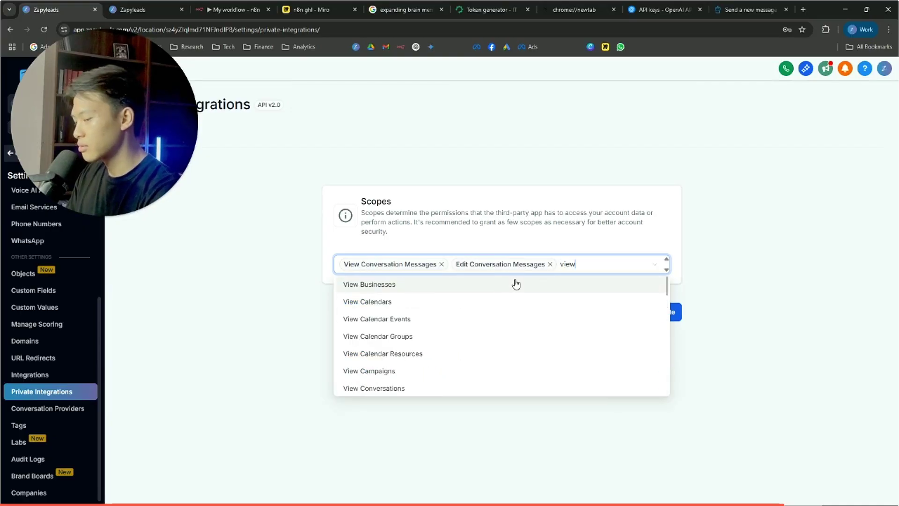
type(" conta")
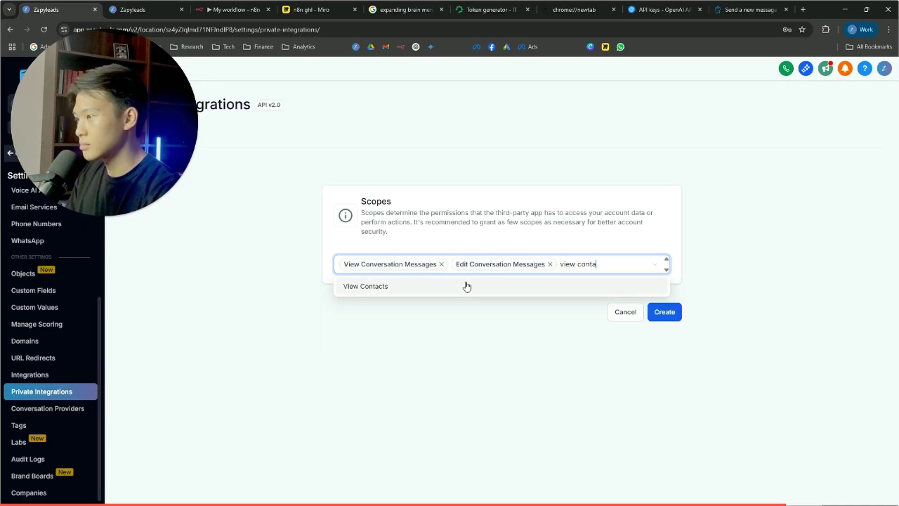
left_click(465, 285)
type("vo")
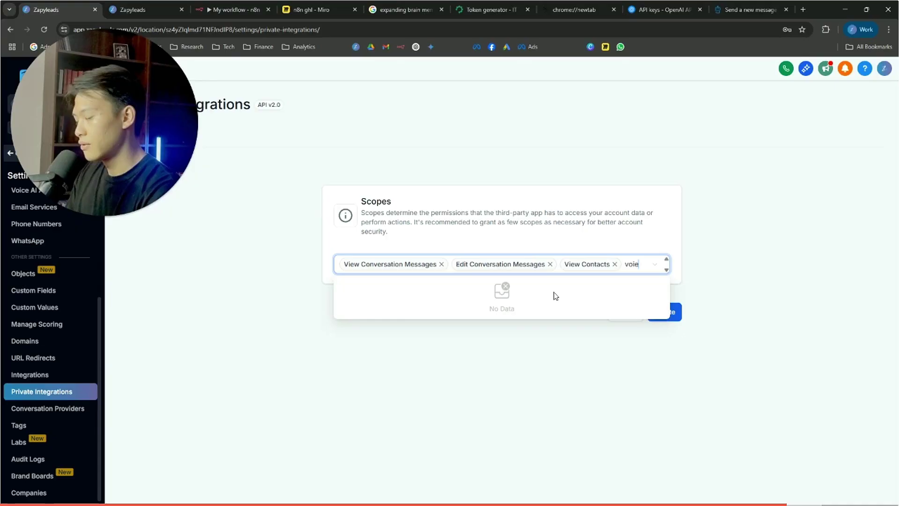
key("BackSpace")
type("iew")
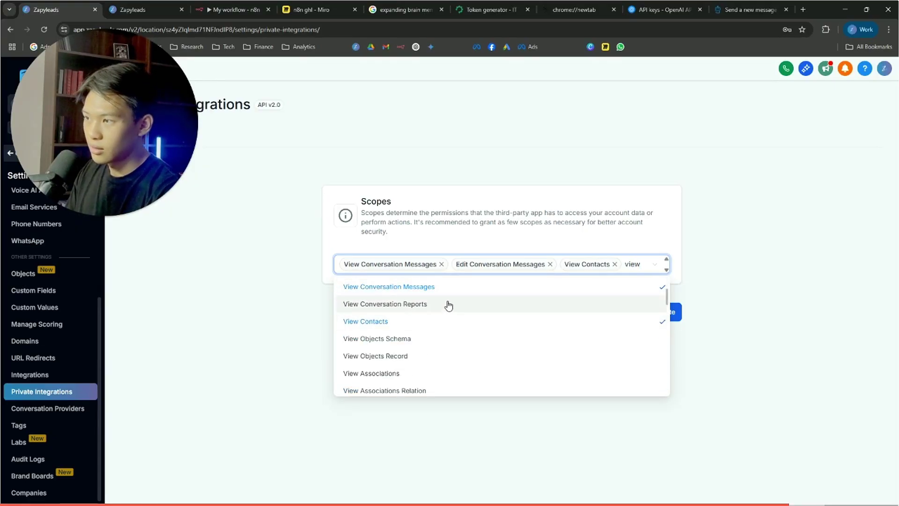
type(" conve")
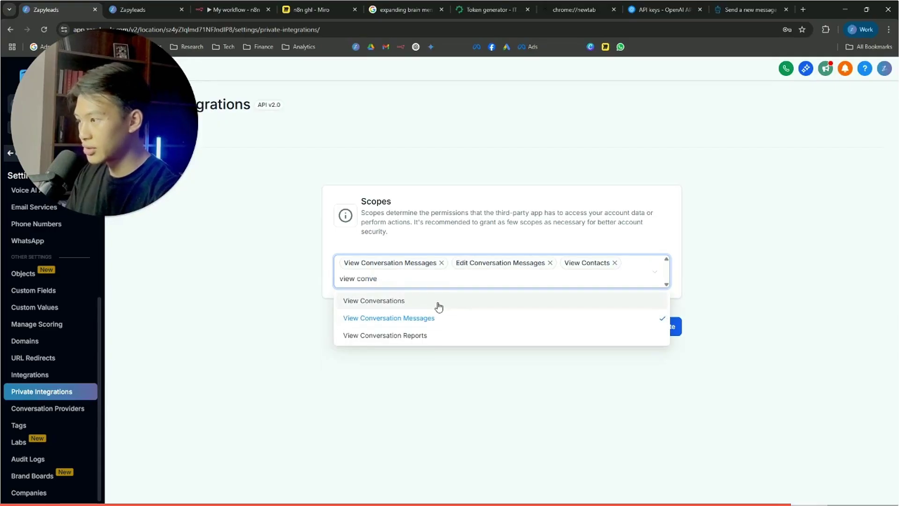
left_click(438, 302)
- Create the private integration, copy its access token and dismiss the dialog
left_click(657, 425)
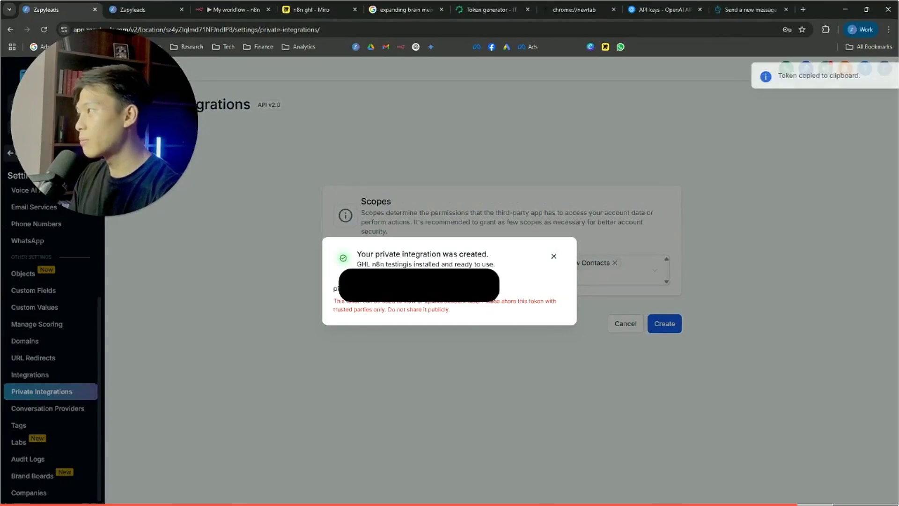
left_click(554, 255)
- Switch to n8n and remove the Authorization header parameter from the HTTP Request node
left_click(238, 9)
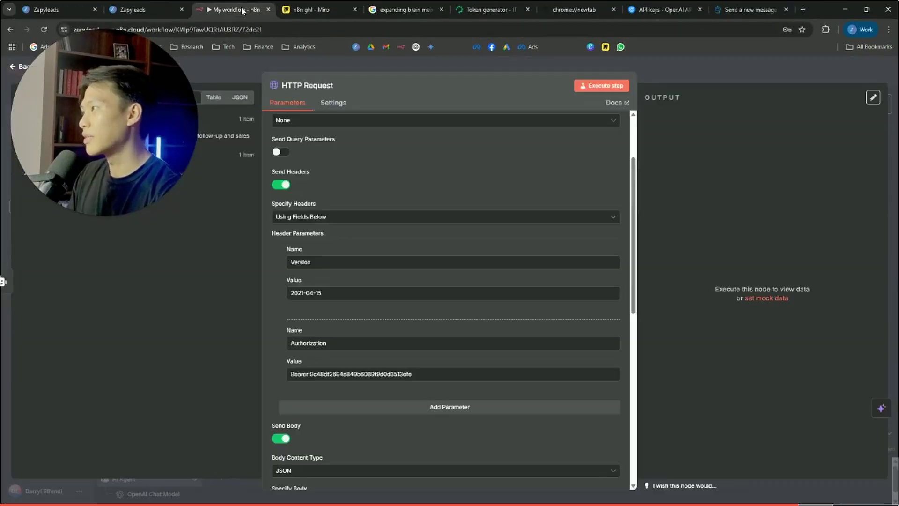
scroll(543, 280, "up", 2)
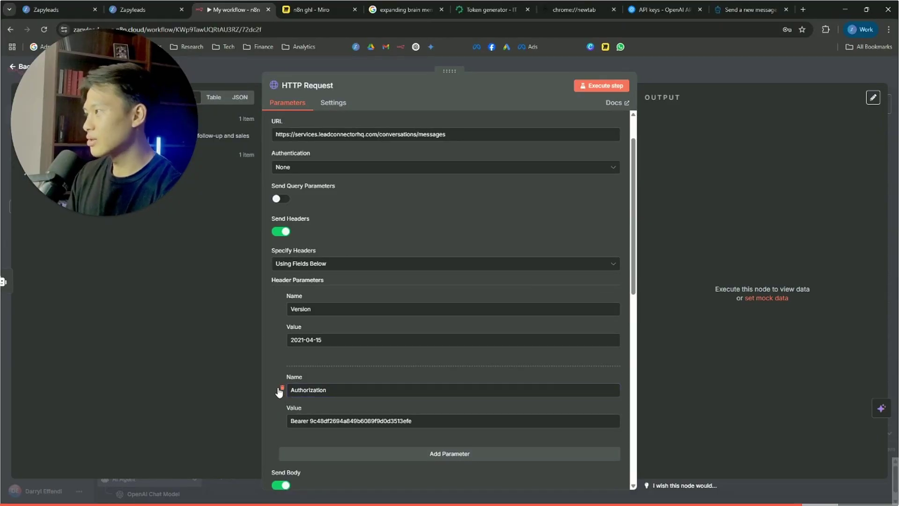
left_click(281, 389)
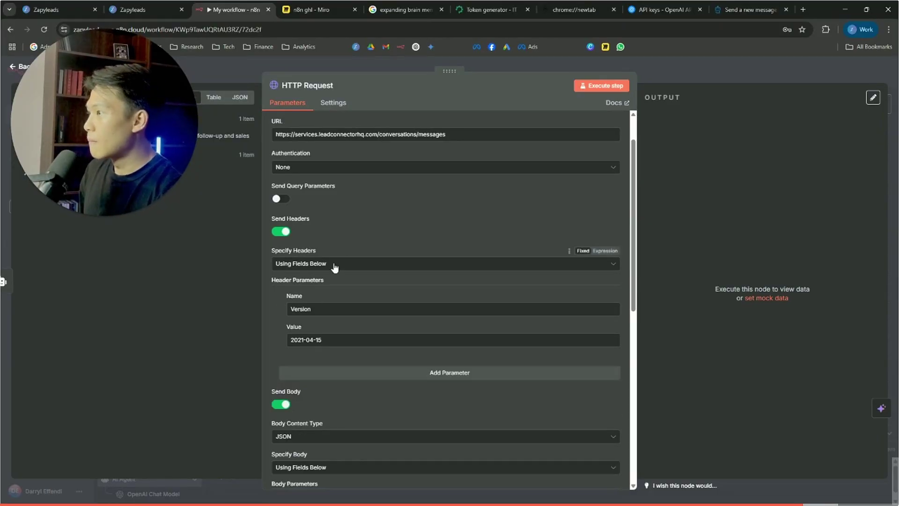
- Set the HTTP Request node's authentication to Generic Credential Type with Bearer Auth
scroll(330, 260, "up", 2)
left_click(295, 214)
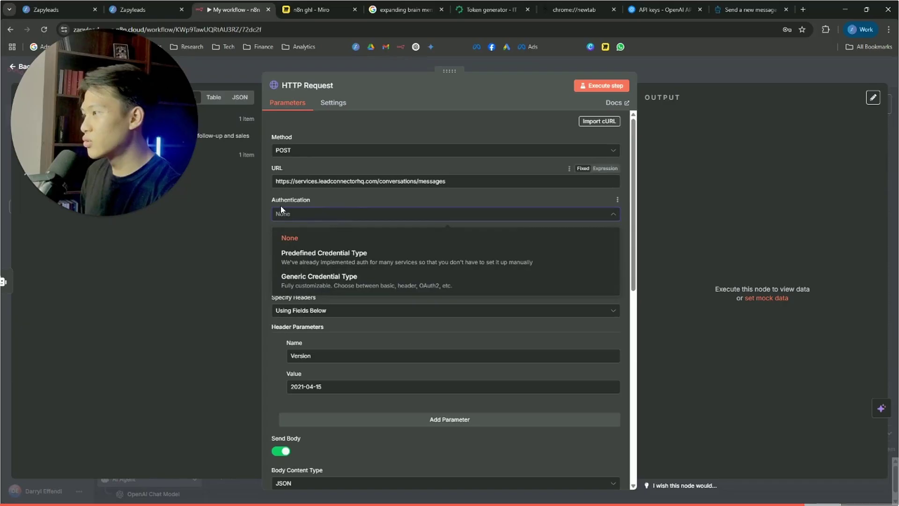
left_click(321, 281)
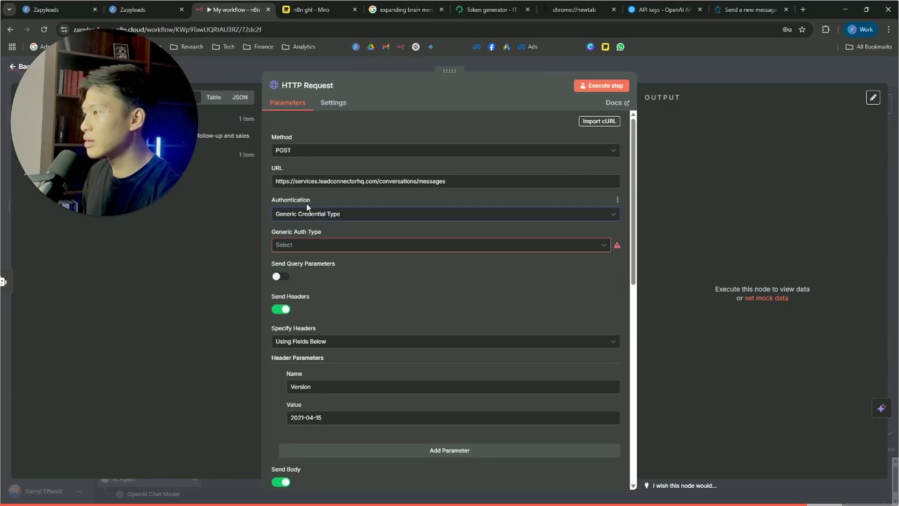
left_click(317, 245)
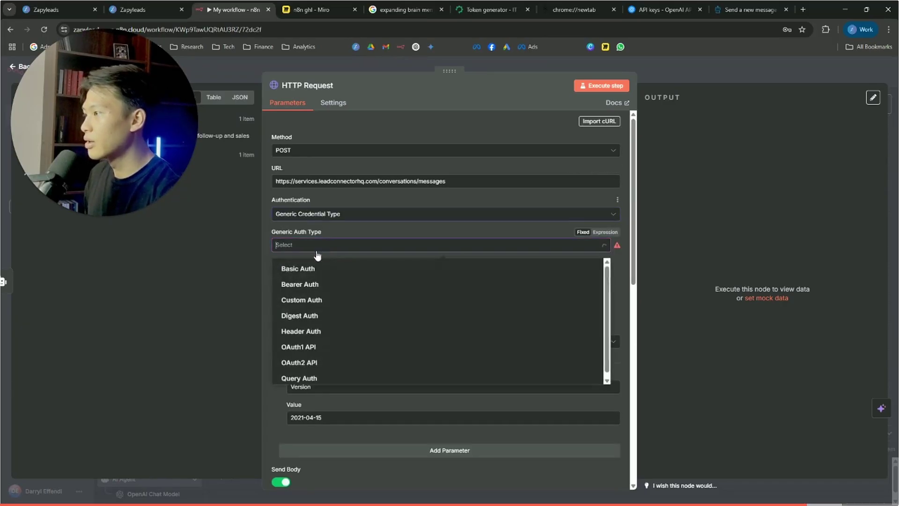
left_click(307, 284)
- Create and save a Bearer Auth credential named "n8n GHL testing" with the copied private integration token as its Bearer Token
left_click(332, 276)
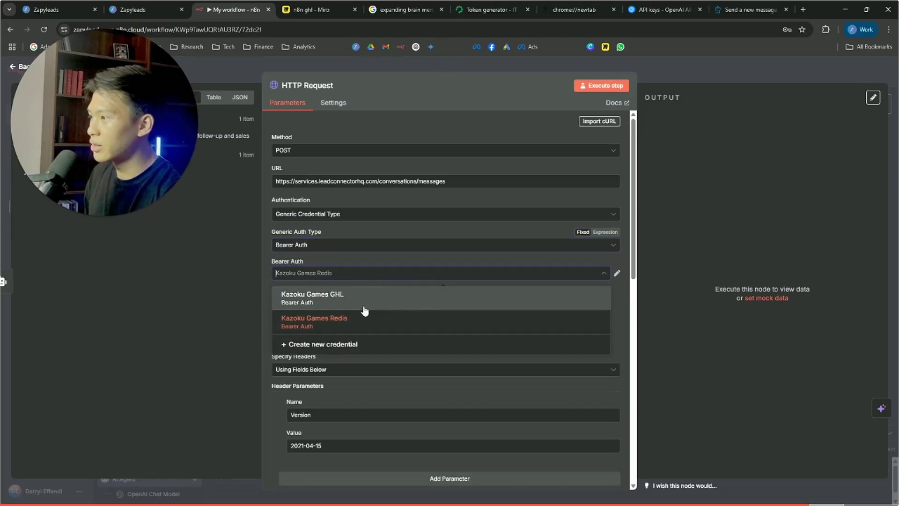
left_click(329, 344)
left_click(390, 216)
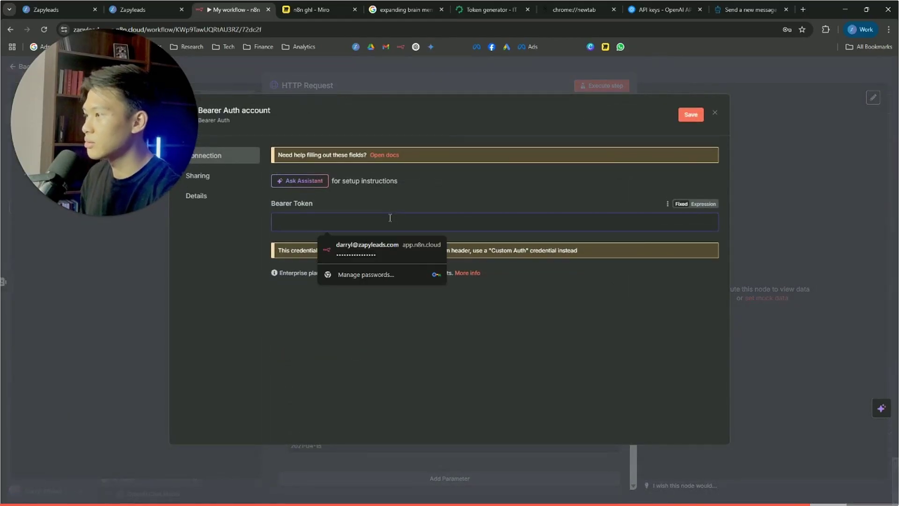
key("ctrl+v")
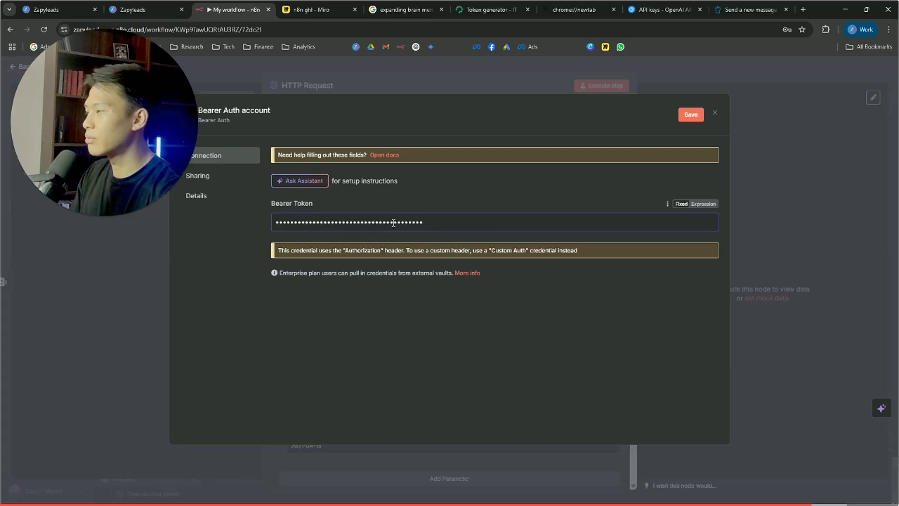
key("ctrl+a")
key("BackSpace")
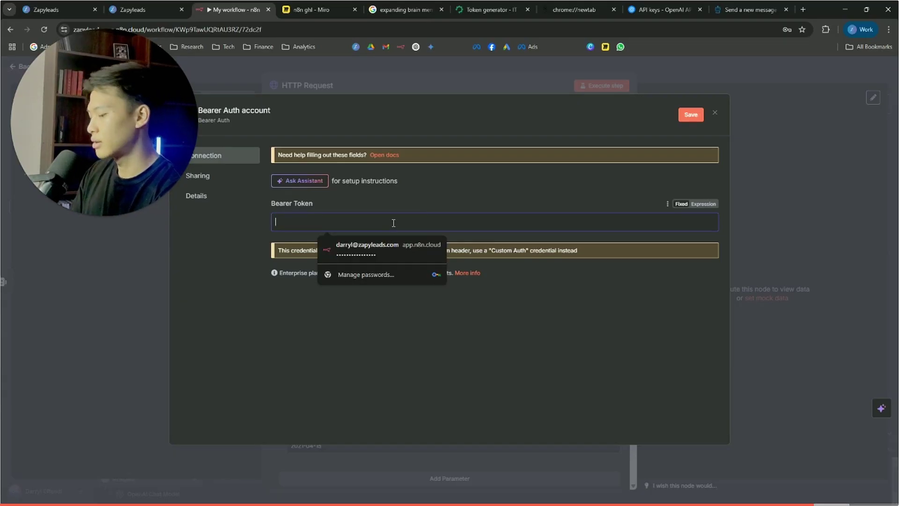
key("ctrl+v")
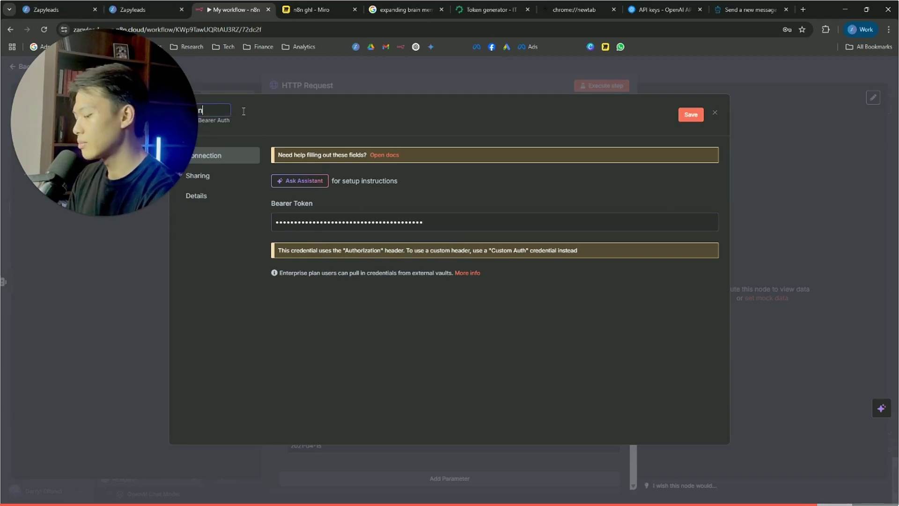
type("n8n GHL testing")
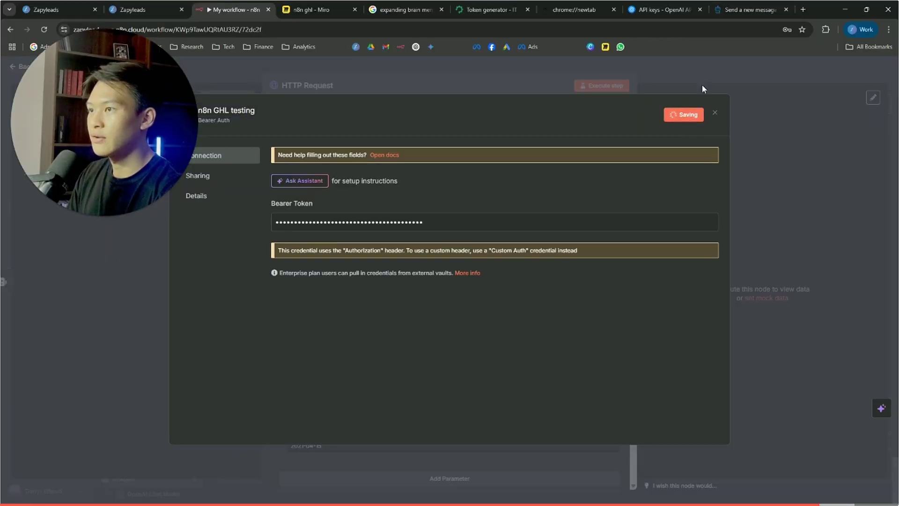
left_click(768, 70)
- Close the HTTP Request node and save the n8n workflow
scroll(508, 182, "down", 2)
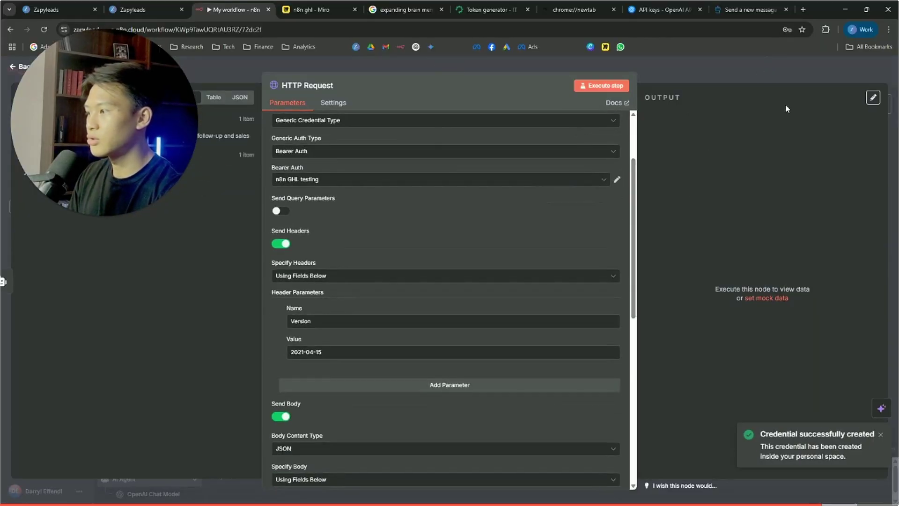
left_click(757, 68)
left_click(763, 70)
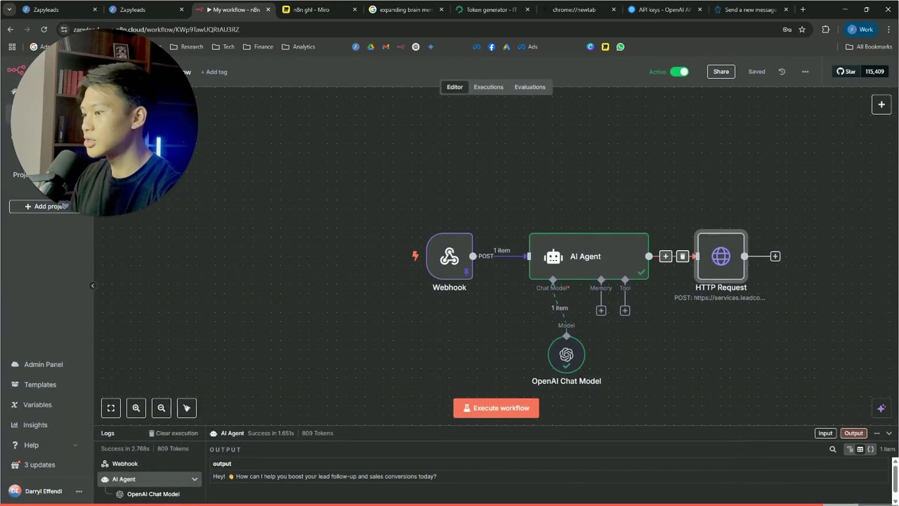
- Switch to the zapyleads chat in WhatsApp and send the test message "hello"
key("super")
mouse_move(543, 494)
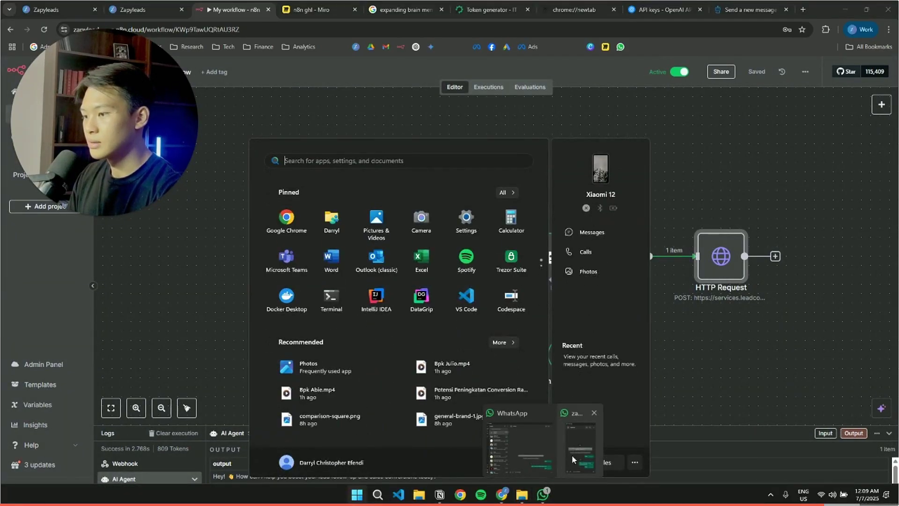
left_click(572, 454)
type("h")
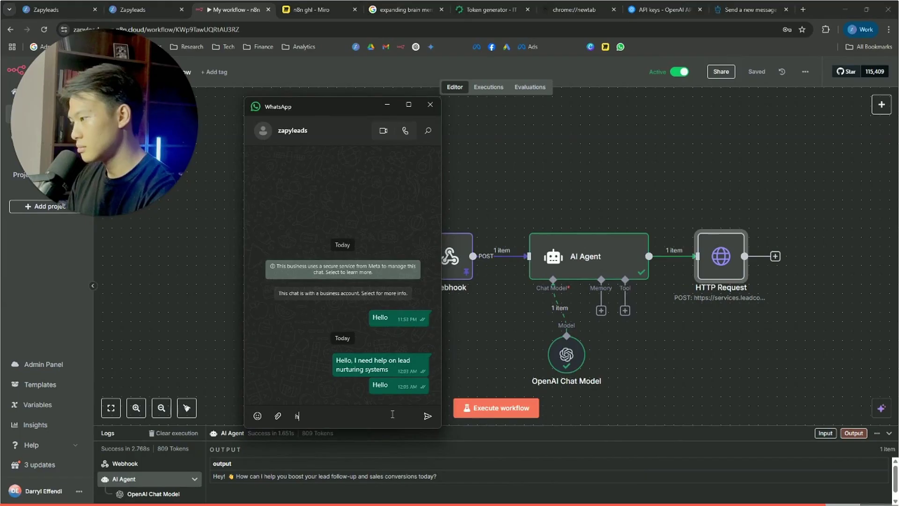
type("ello")
key("Return")
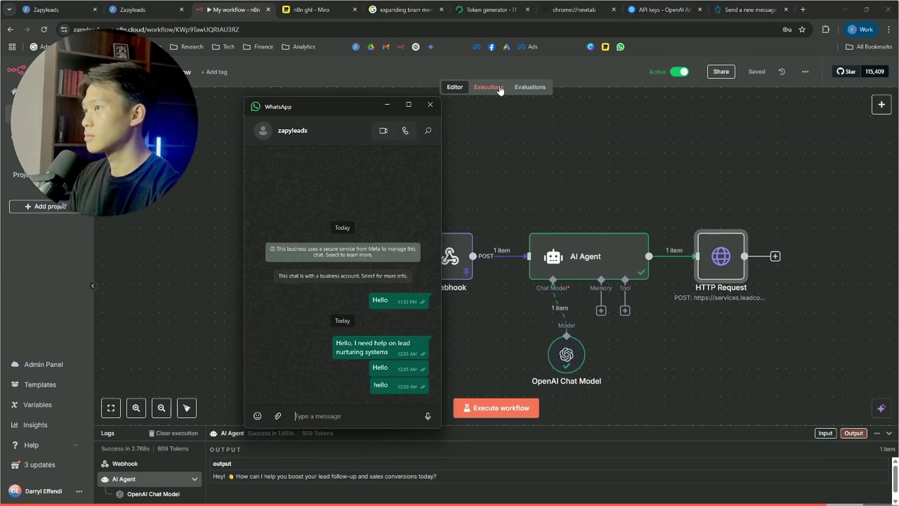
- Open the n8n workflow's executions and move the WhatsApp chat aside to check the test run and reply
left_click(500, 90)
left_click_drag(350, 108, 652, 134)
left_click_drag(71, 124, 71, 400)
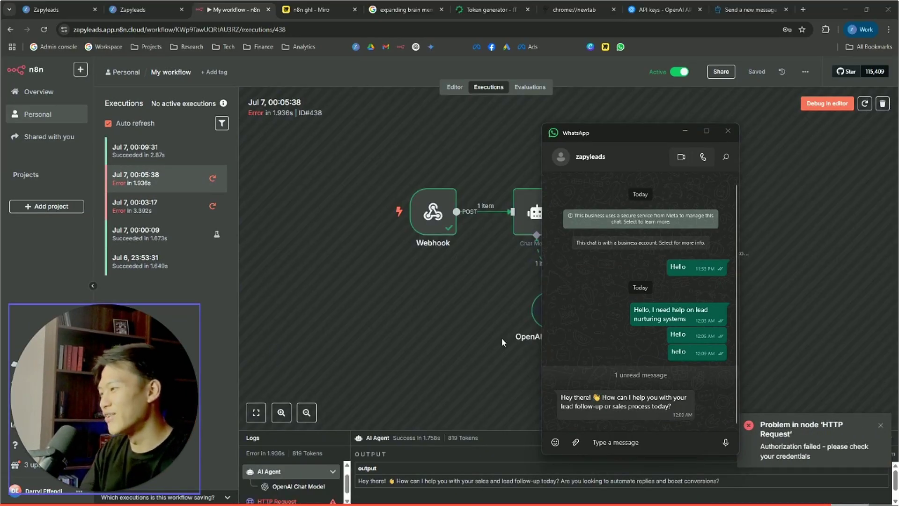
- Move the WhatsApp chat clear of the workflow nodes and send the message "what is it that ure selling"
left_click(667, 442)
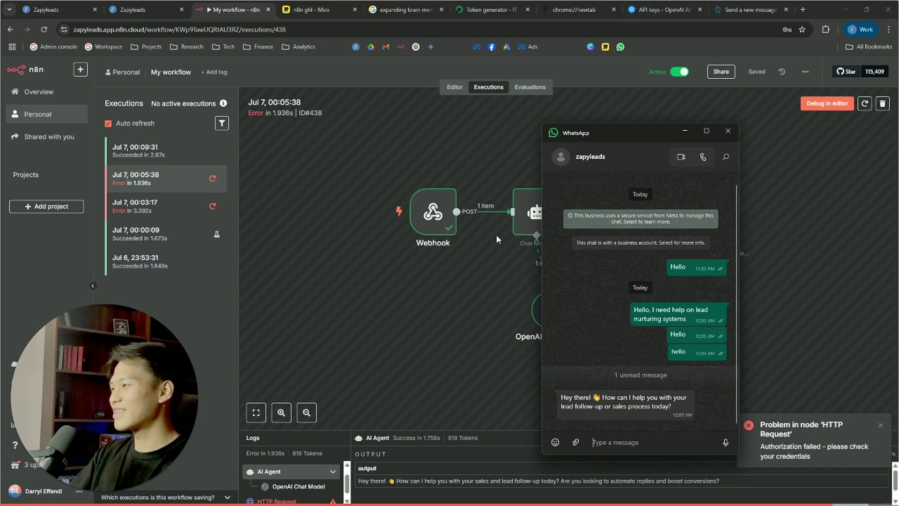
left_click_drag(644, 136, 359, 100)
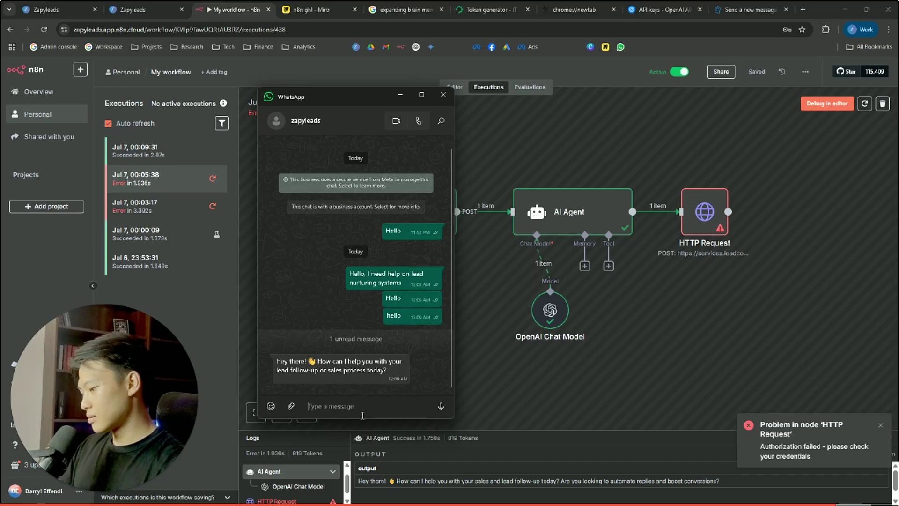
type("so")
type("what is it that ure selling")
key("Return")
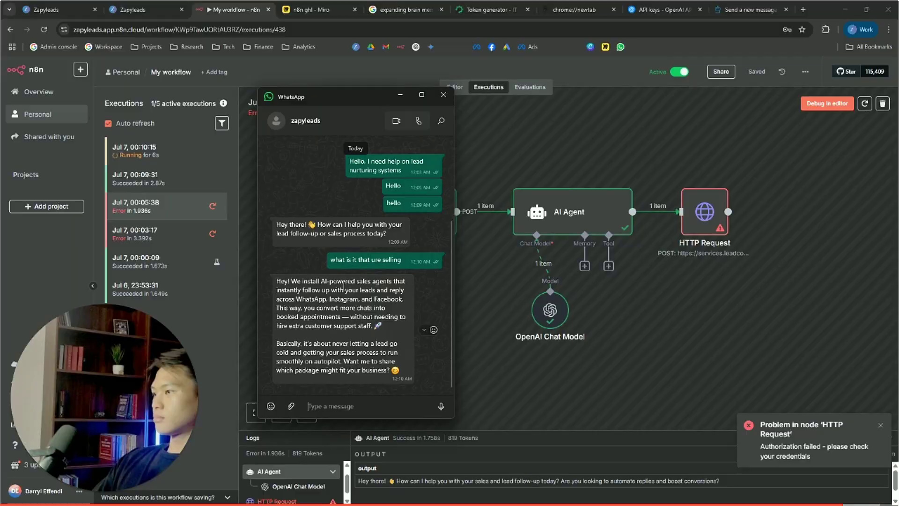
- Read the agent's answer and send the follow-up message "what packages do you sell" in the zapyleads chat
left_click_drag(349, 301, 354, 309)
left_click(358, 317)
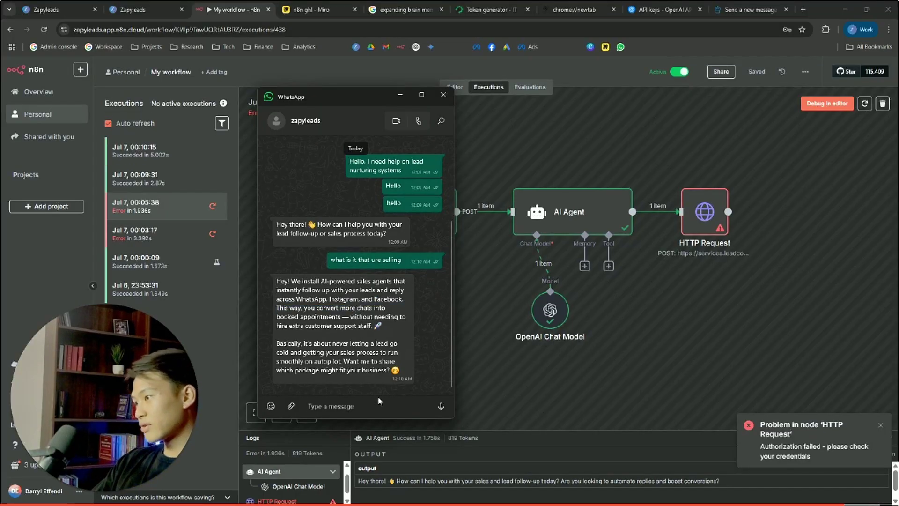
left_click(379, 400)
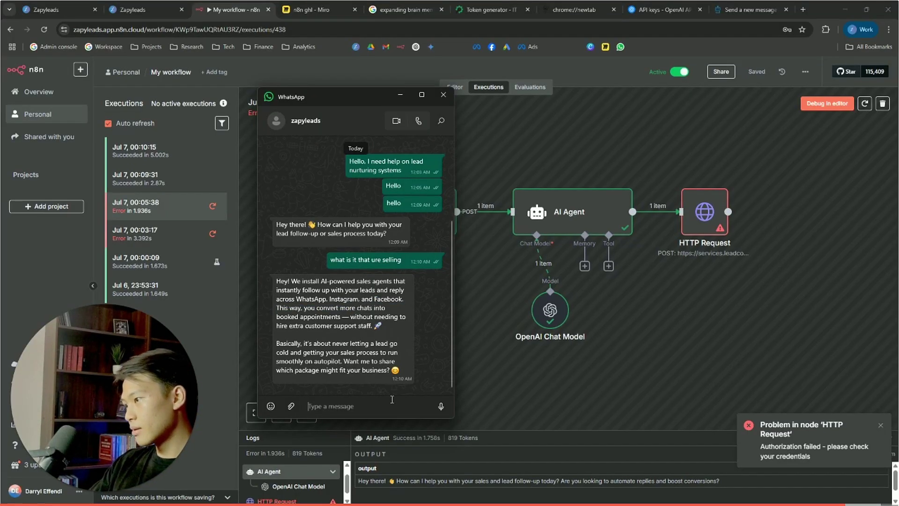
type("what ")
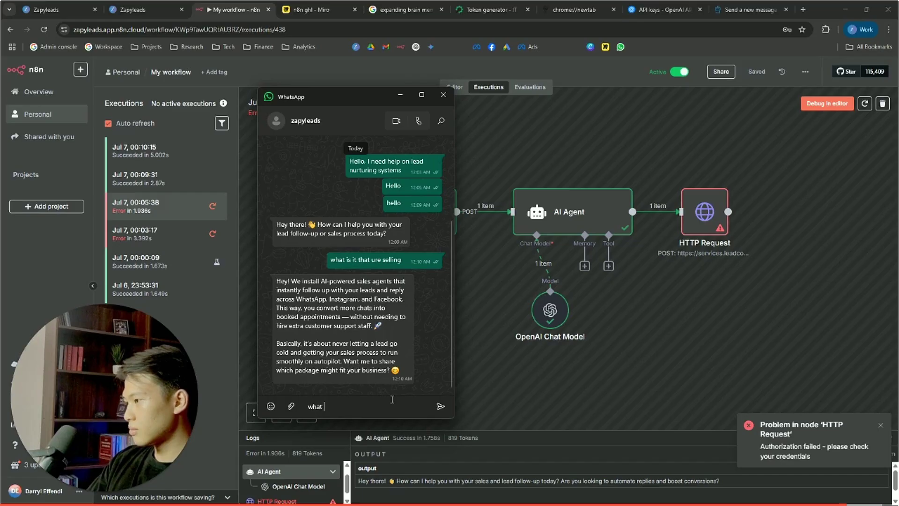
type("packages t")
key("BackSpace")
type("do you sell")
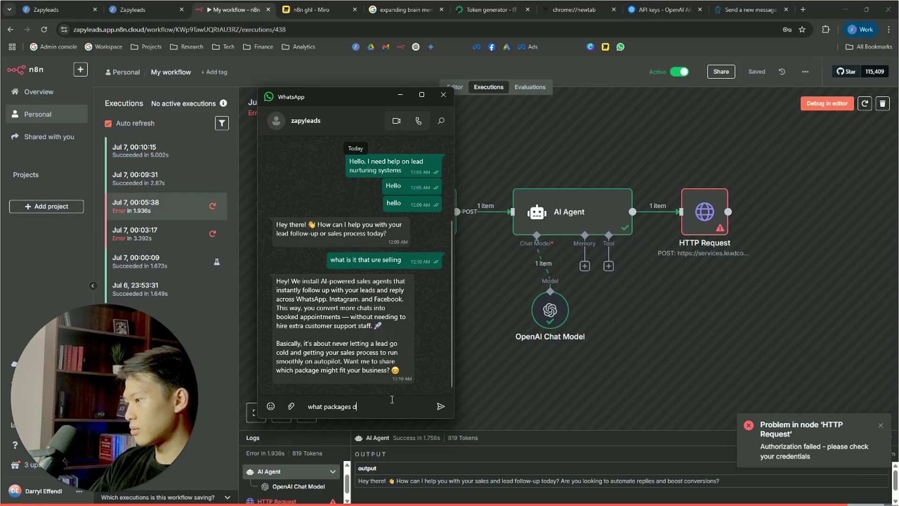
key("Return")
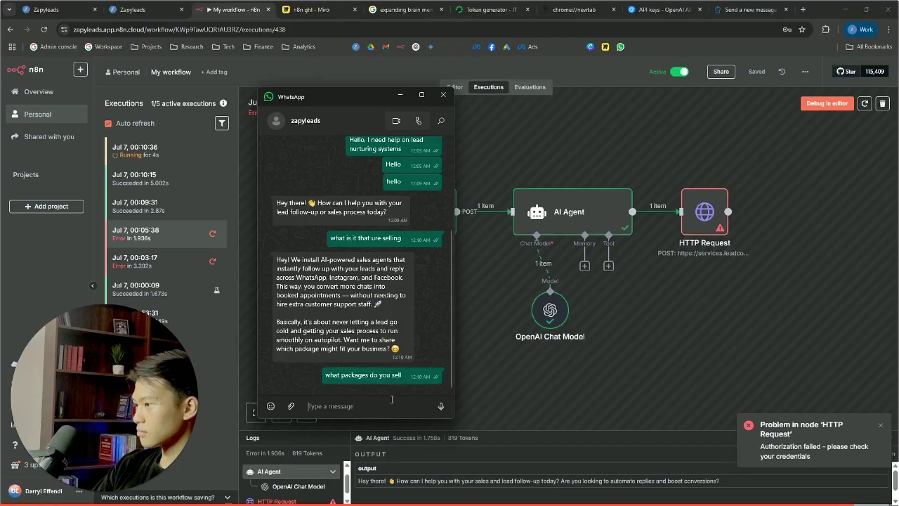
- Send "outrageous, that is too expensive, who tf came up with that price bro" in the zapyleads chat and read the agent's reply
type("outrageous, that is too expensive, who tf came up with that price bro")
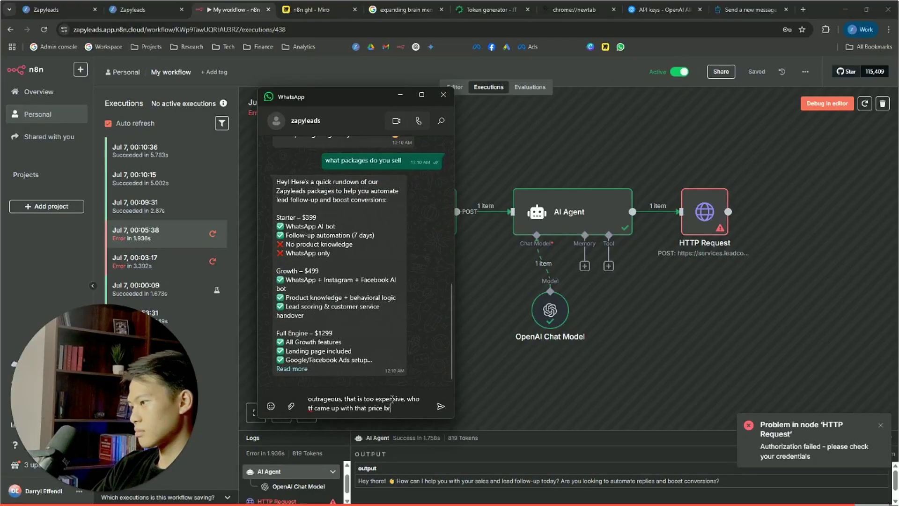
key("Return")
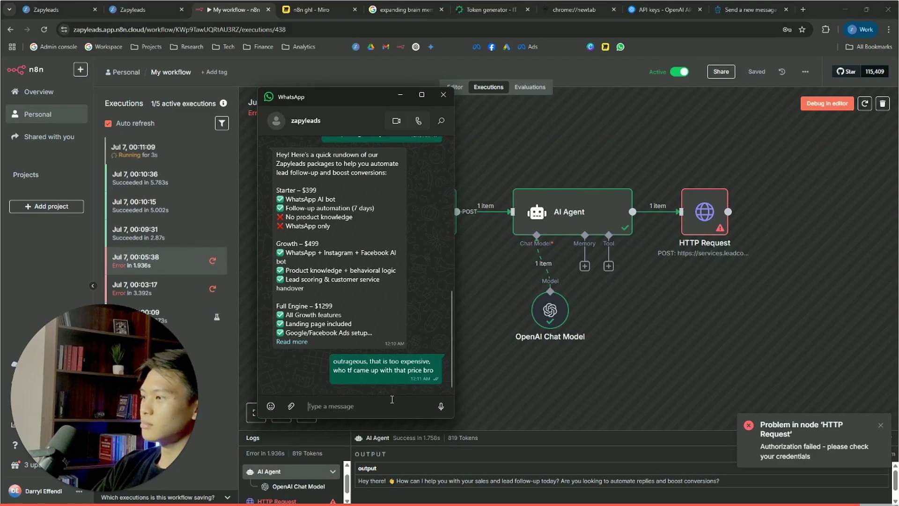
scroll(586, 359, "down", 3)
scroll(585, 360, "up", 3)
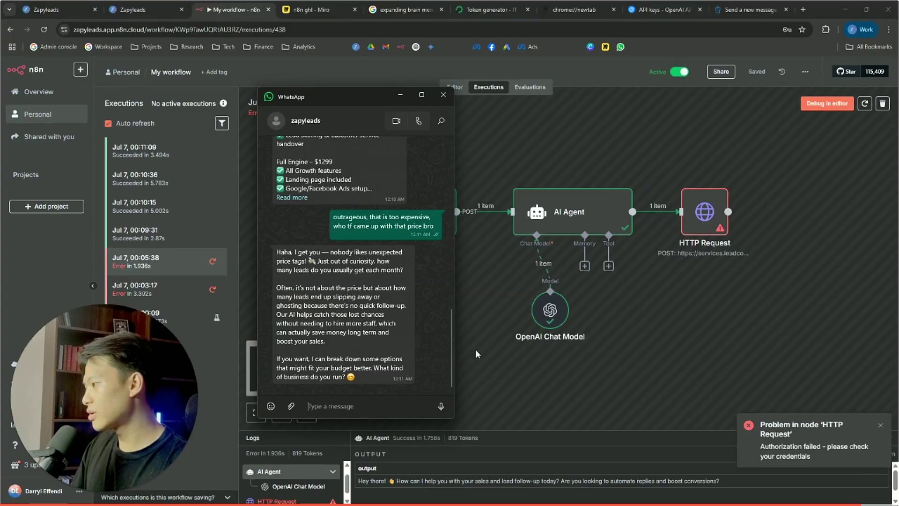
- Review the agent's earlier replies in the zapyleads conversation and return to the n8n workflow's execution view
scroll(363, 349, "up", 1)
scroll(364, 349, "up", 8)
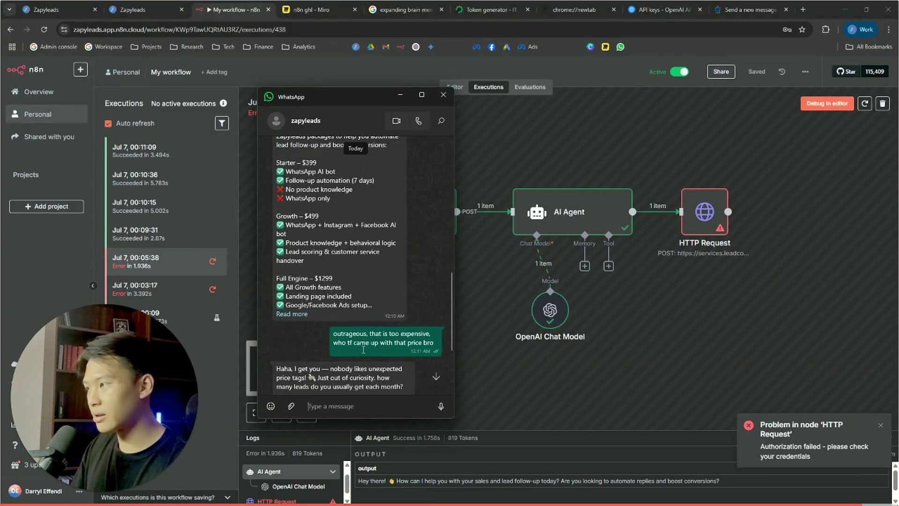
scroll(363, 349, "up", 3)
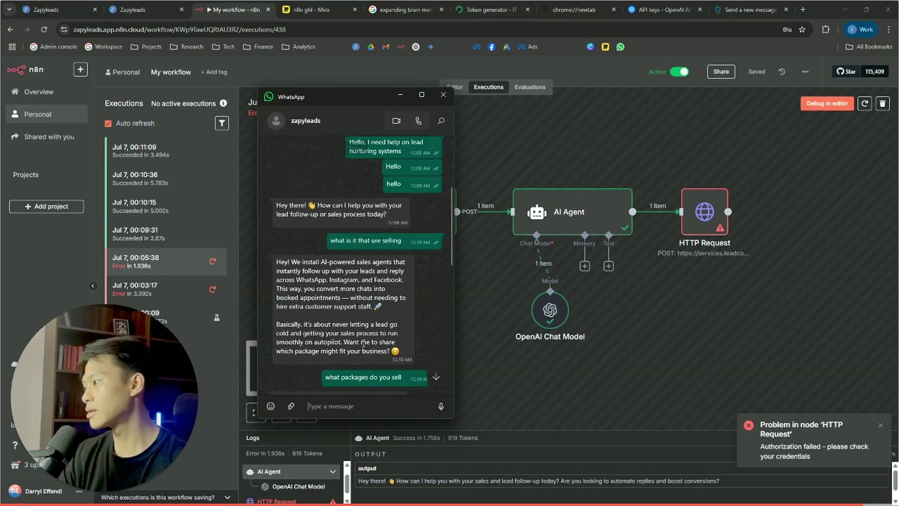
scroll(363, 346, "down", 7)
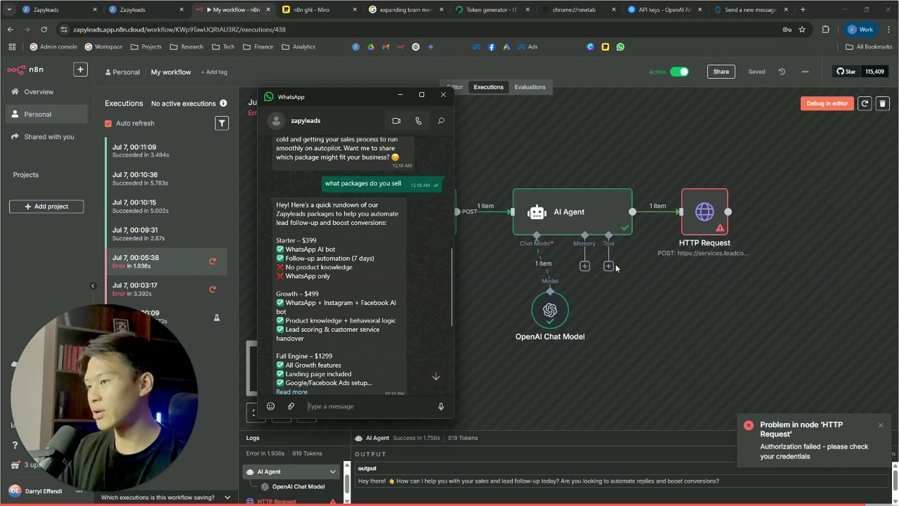
left_click(656, 308)
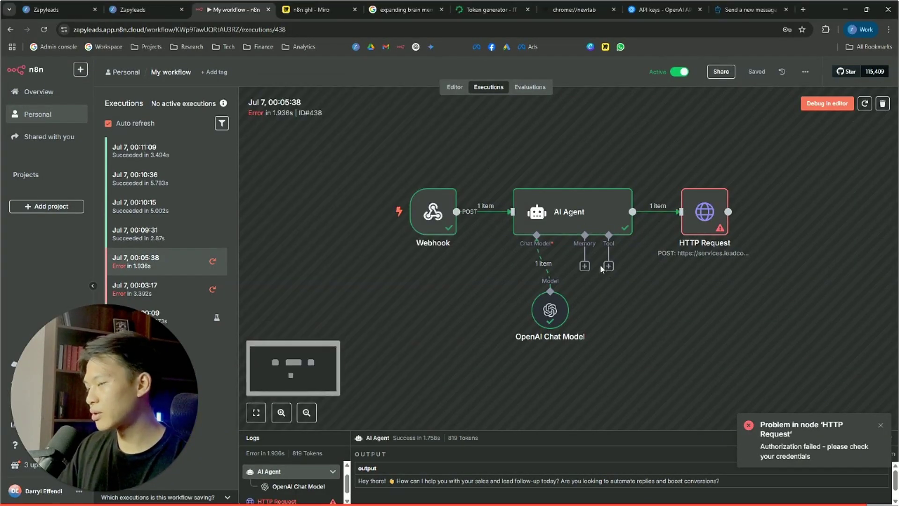